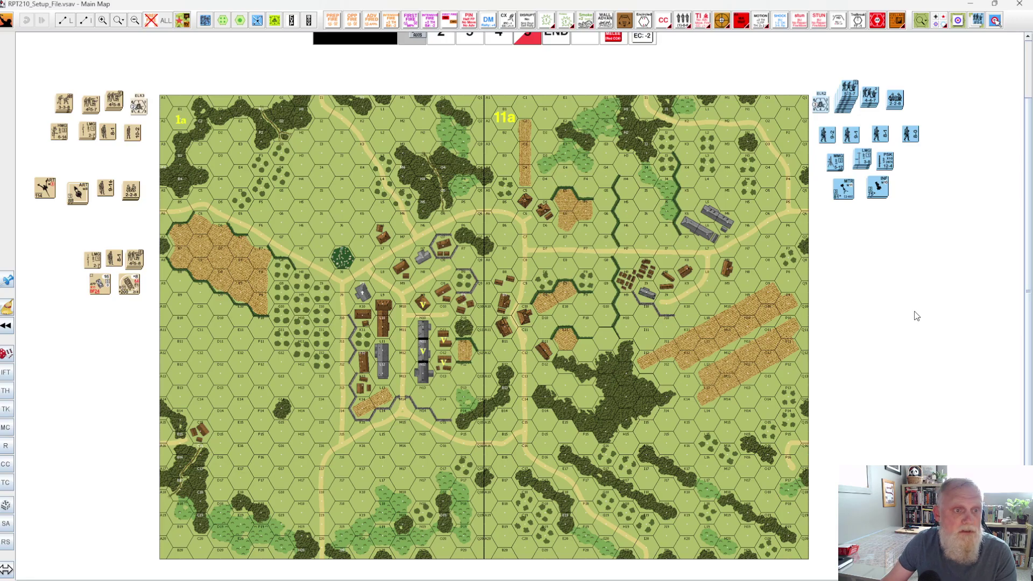
Step: Examine the scenario header with its victory conditions and turn track, and the two-board map with both sides' counters
scroll(915, 315, up, 3)
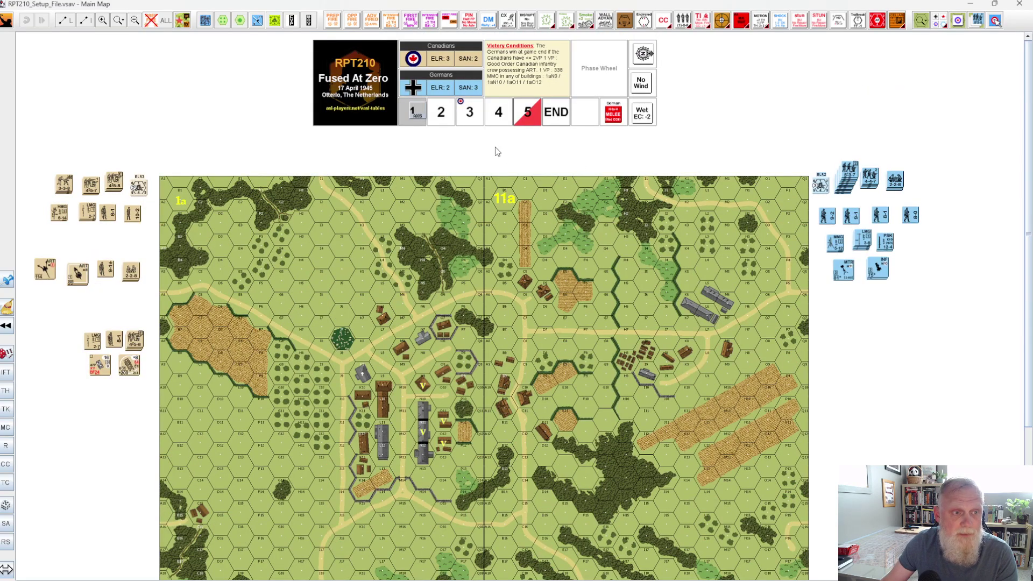
click(422, 112)
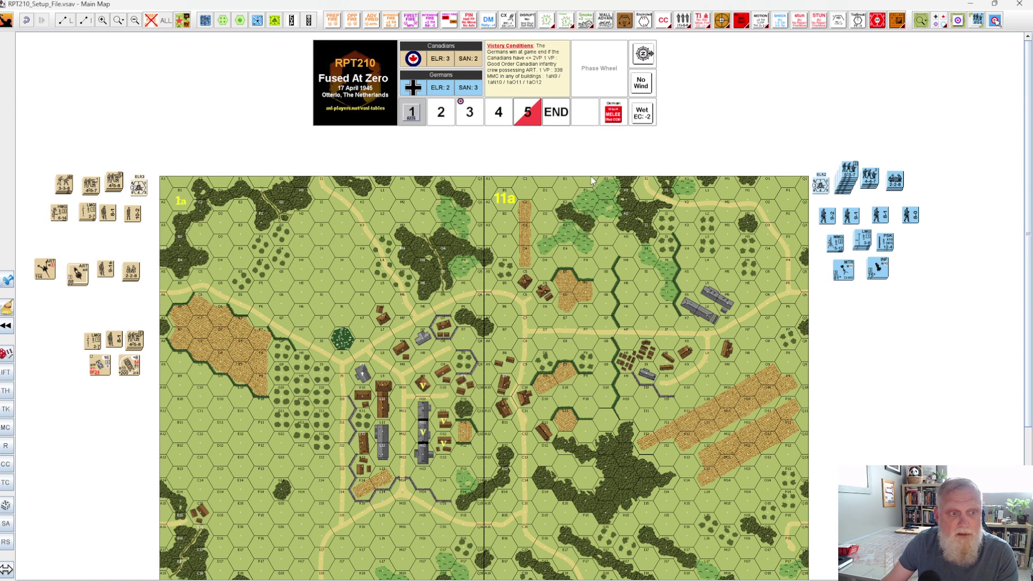
scroll(592, 182, down, 3)
drag(152, 83, 812, 457)
scroll(812, 454, up, 5)
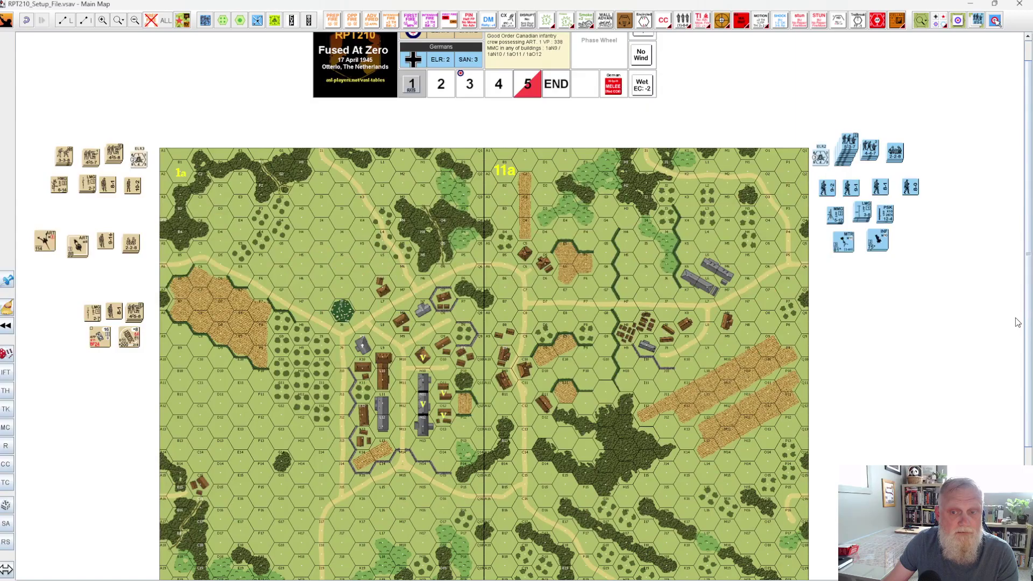
drag(1027, 319, 1029, 367)
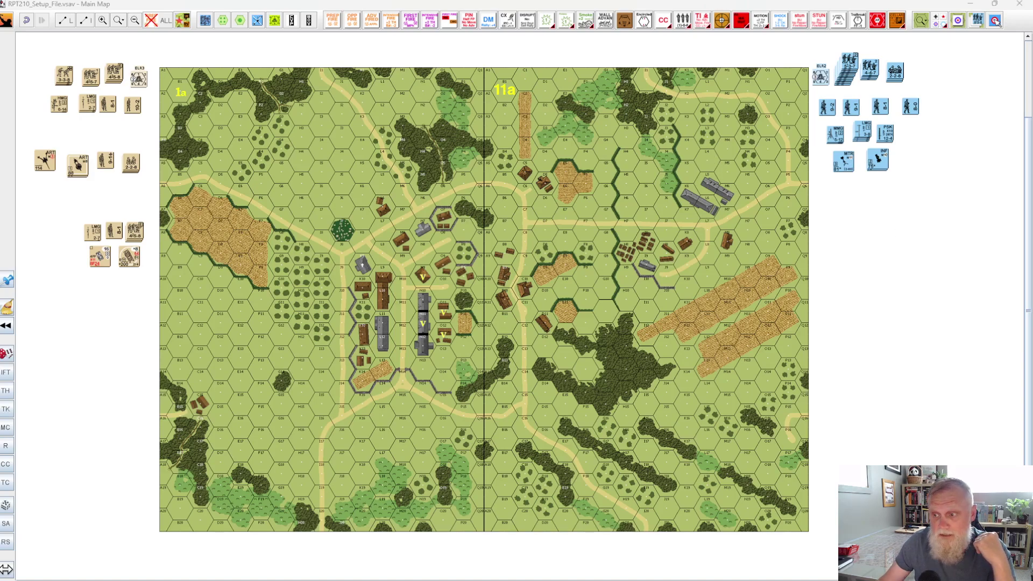
Step: Switch to Acrobat to look at the sample maps in allinone.pdf, marking the hill area on the faded map, and return to the scenario map
key(alt+Tab)
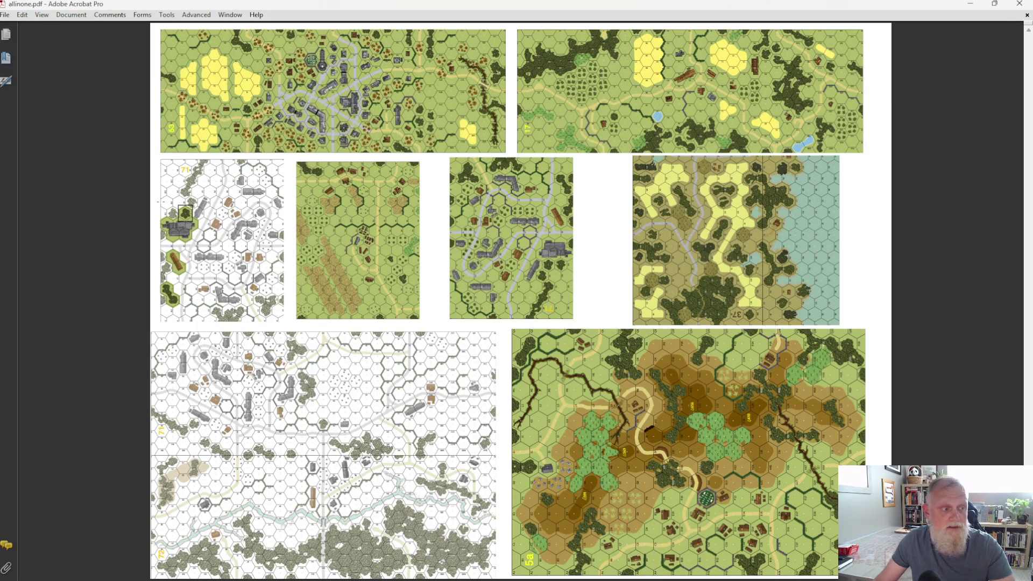
drag(152, 192, 216, 310)
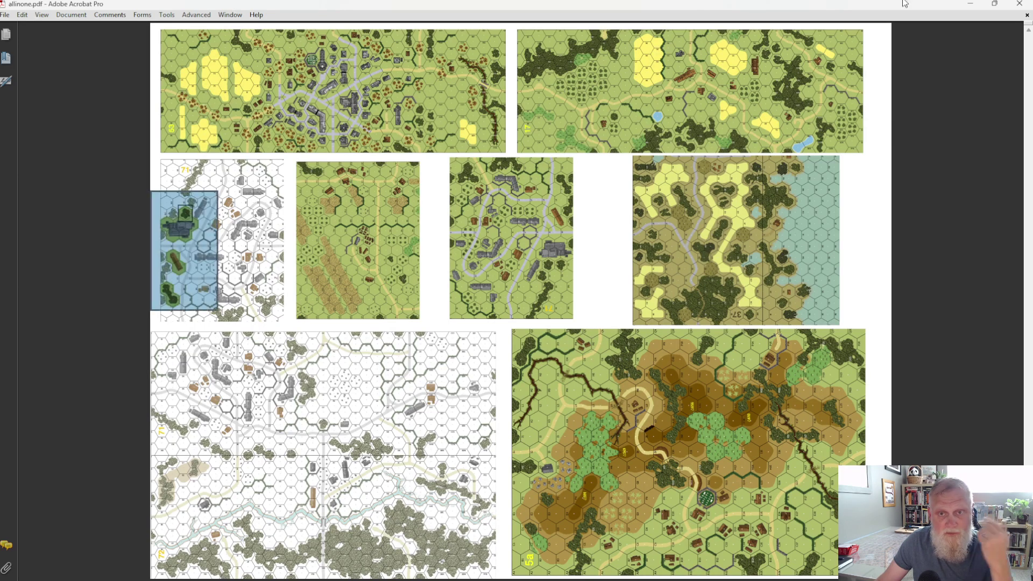
click(970, 3)
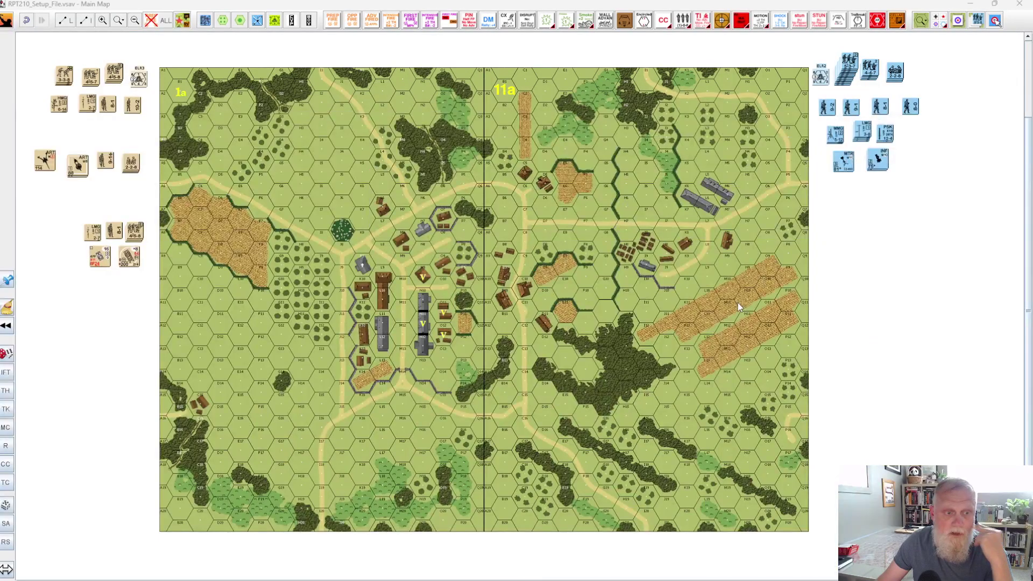
scroll(719, 308, up, 4)
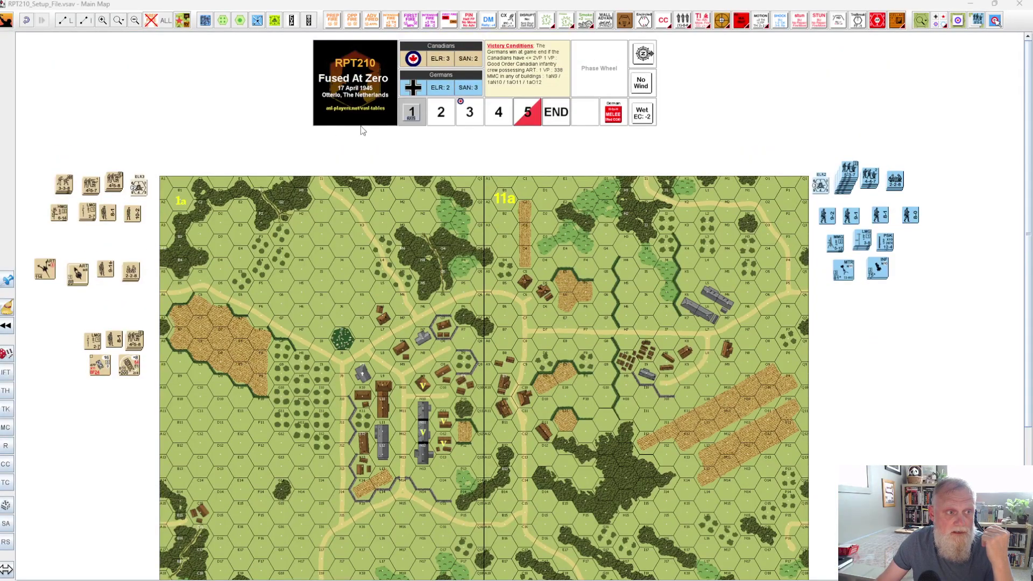
scroll(419, 167, down, 3)
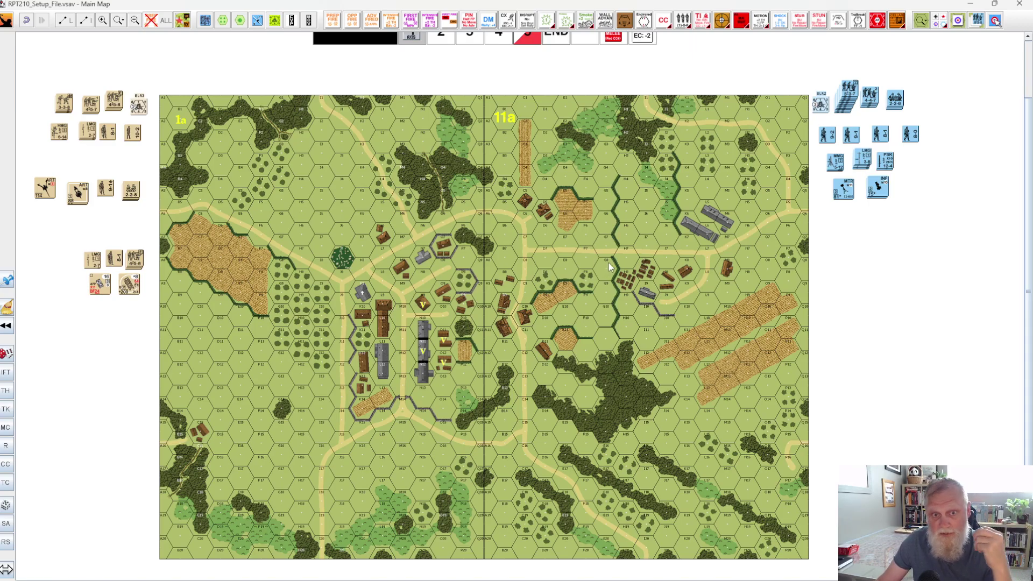
Step: Export the map as an image file named asdfasd in the Tutorials folder
click(6, 21)
click(70, 46)
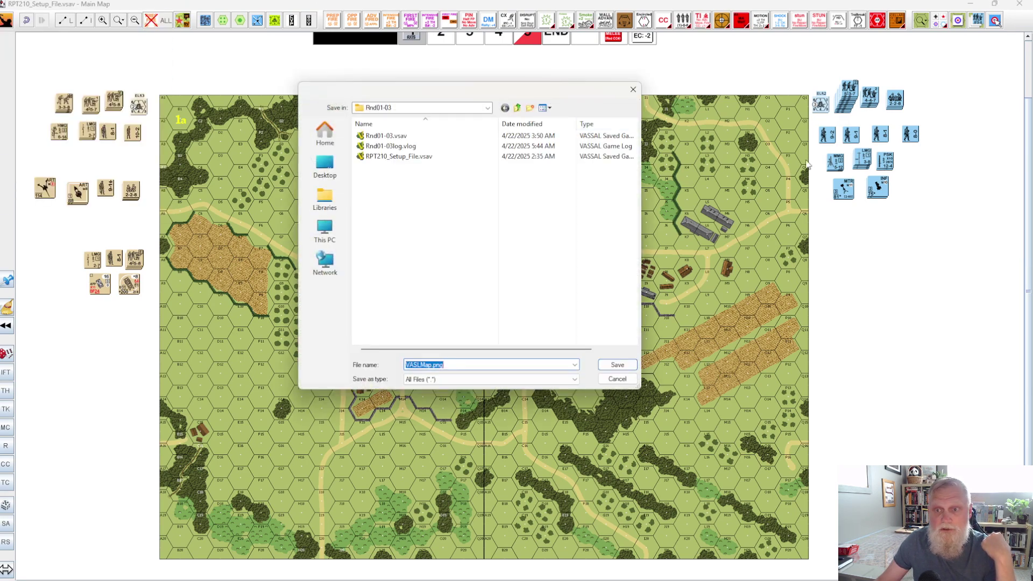
drag(472, 92, 517, 93)
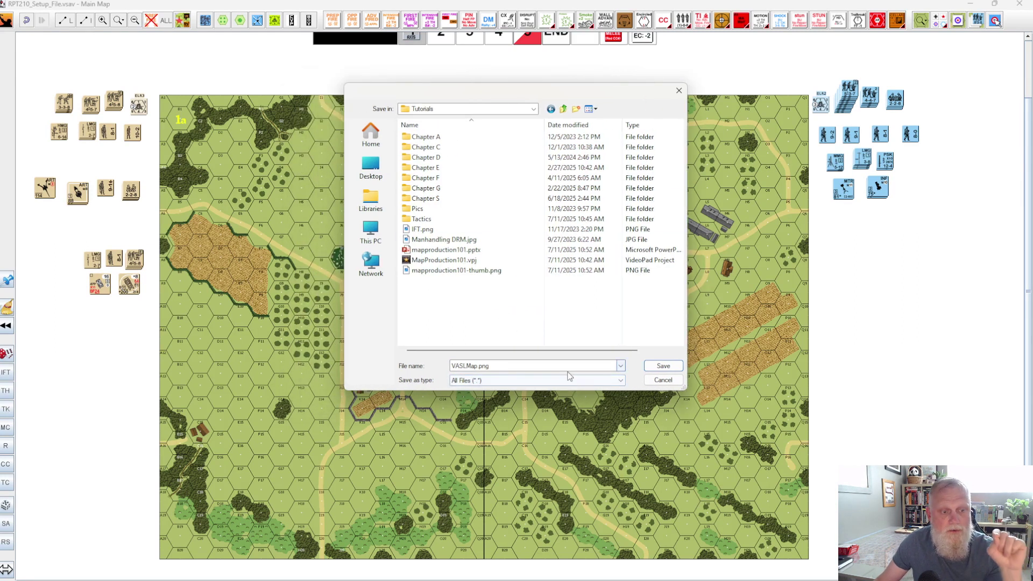
double_click(487, 365)
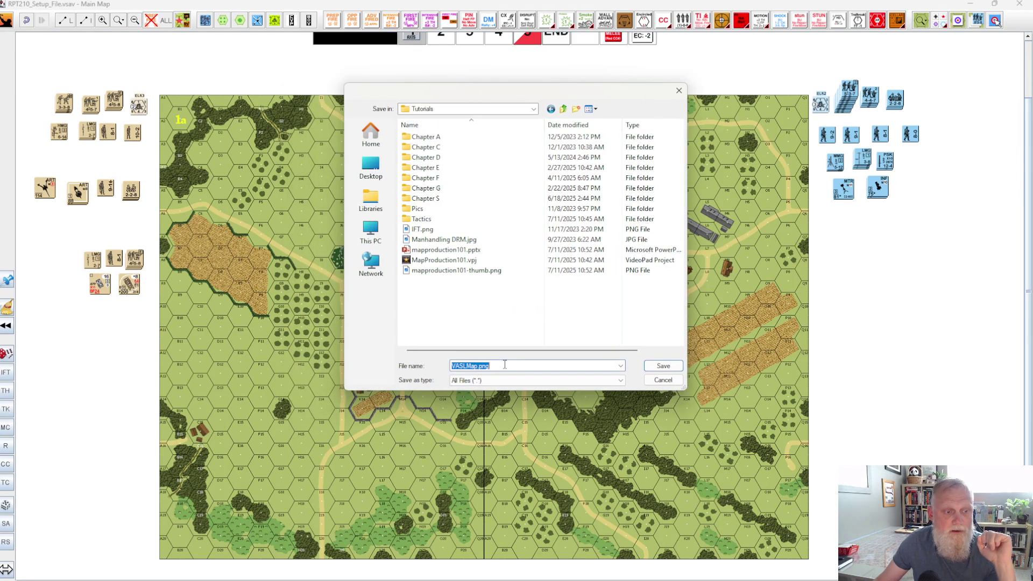
click(497, 367)
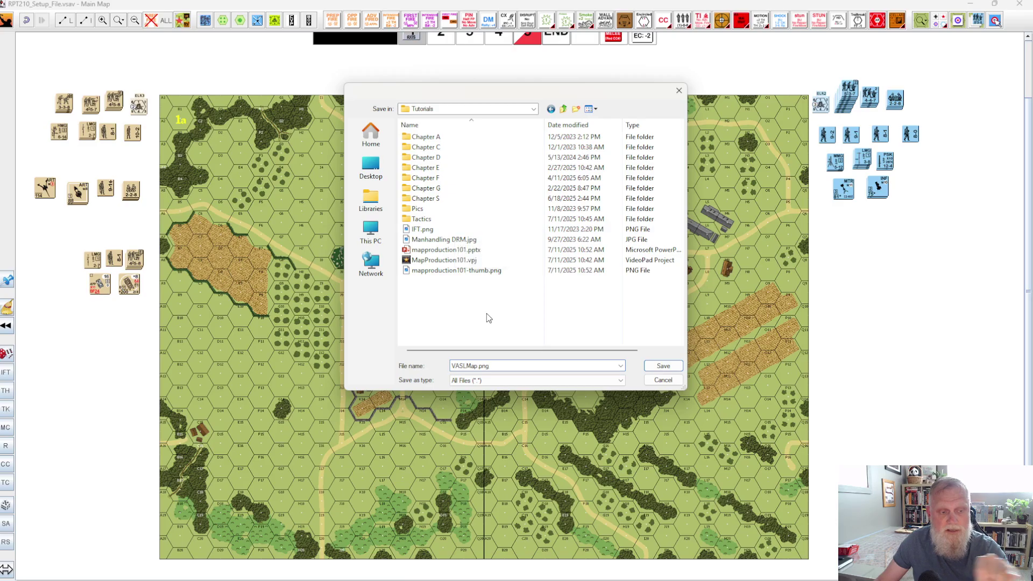
click(495, 366)
key(ctrl+a)
text(a)
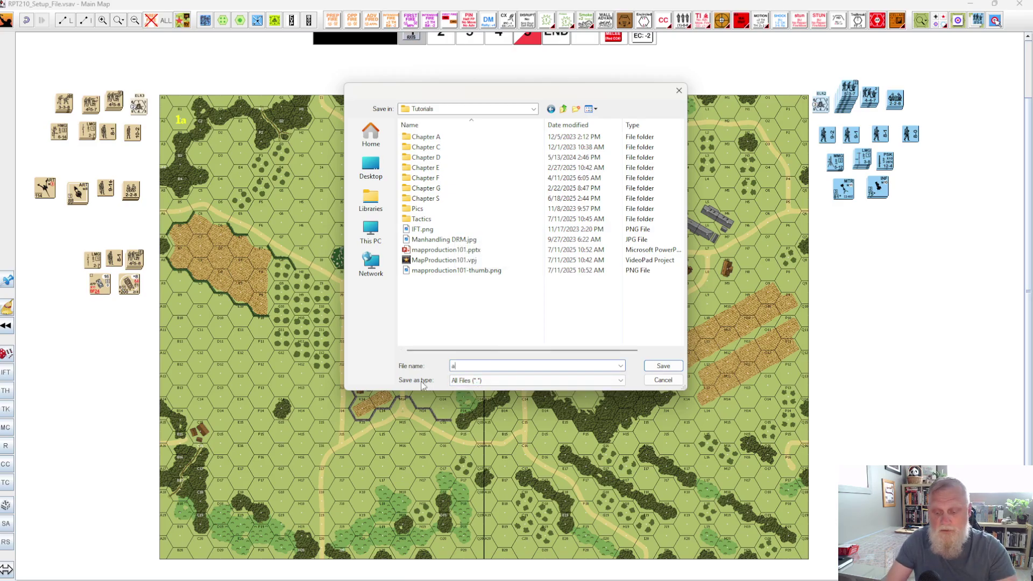
text(sdfasd)
key(Return)
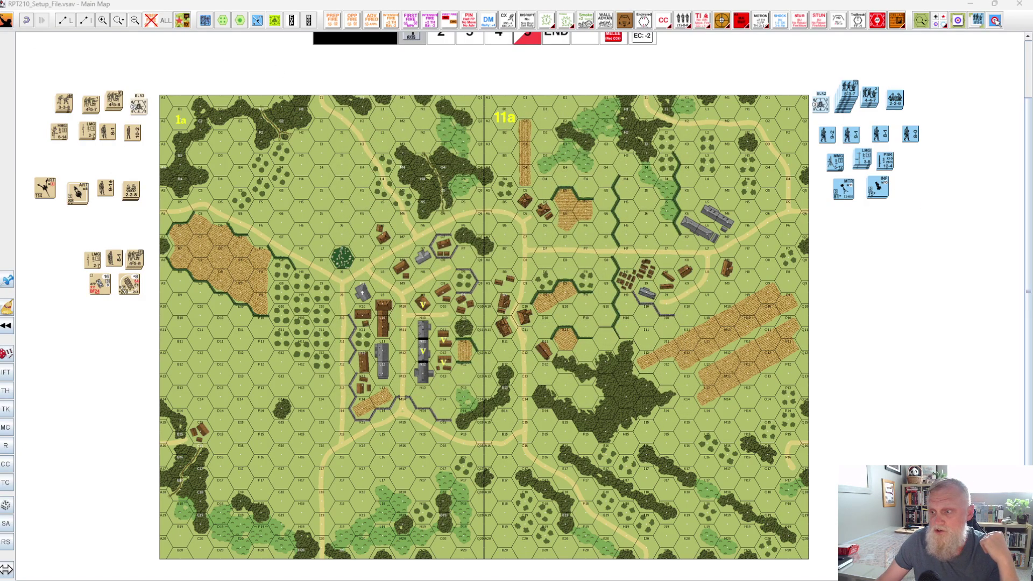
Step: Switch to Total Commander and rename the exported file asdfasd to asdfasd.png
key(alt+Tab)
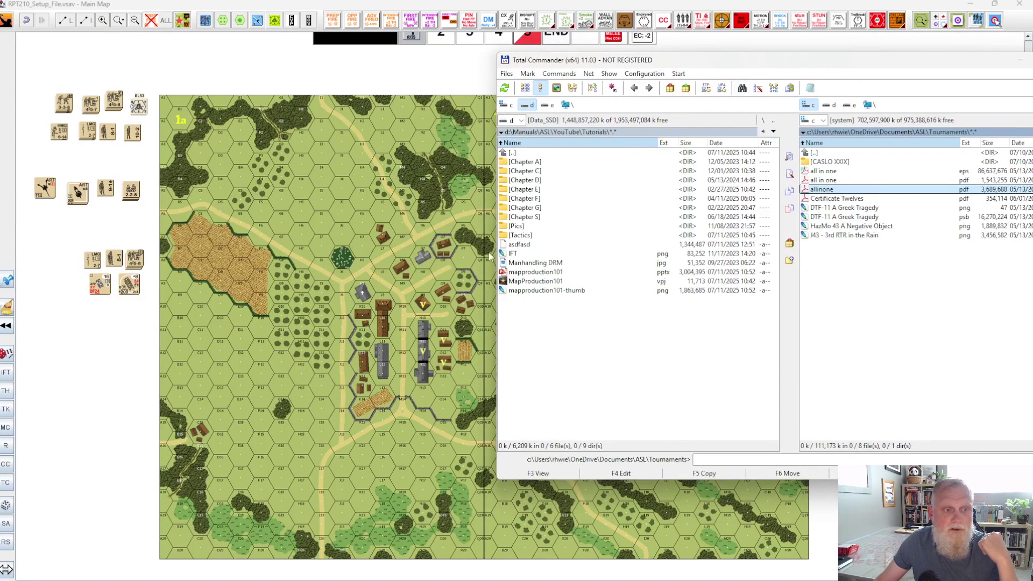
click(516, 248)
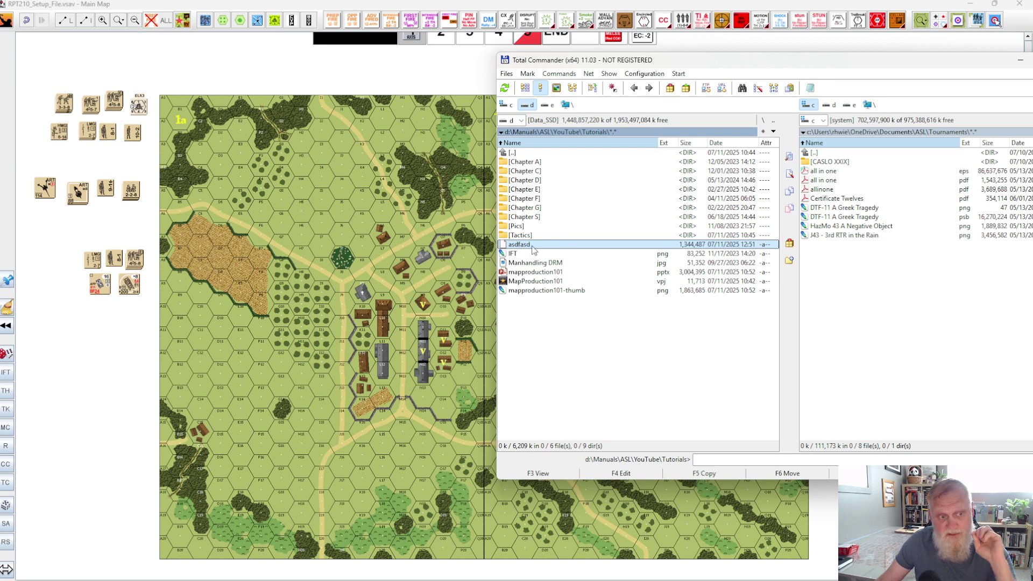
click(519, 244)
click(538, 246)
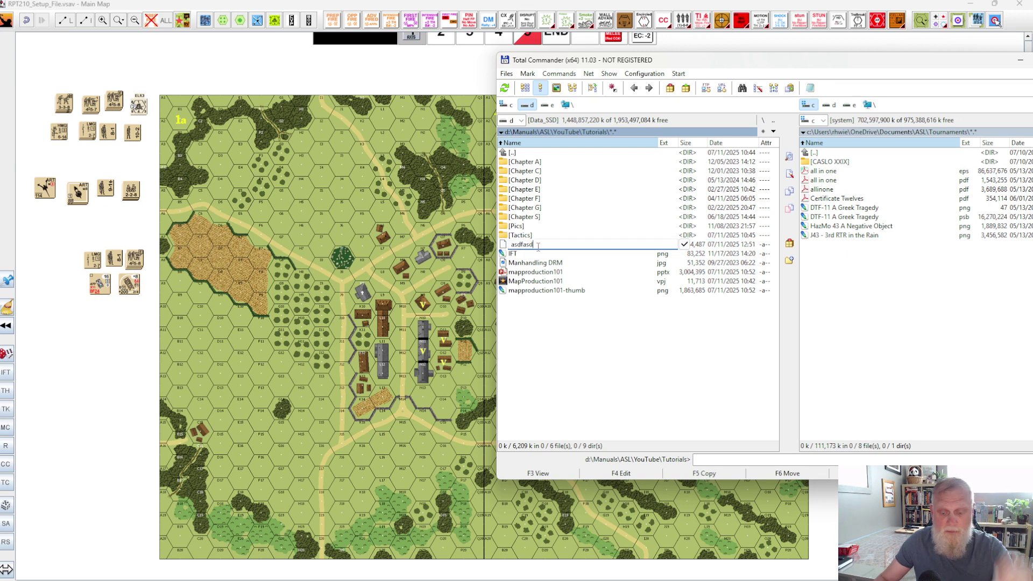
text(.)
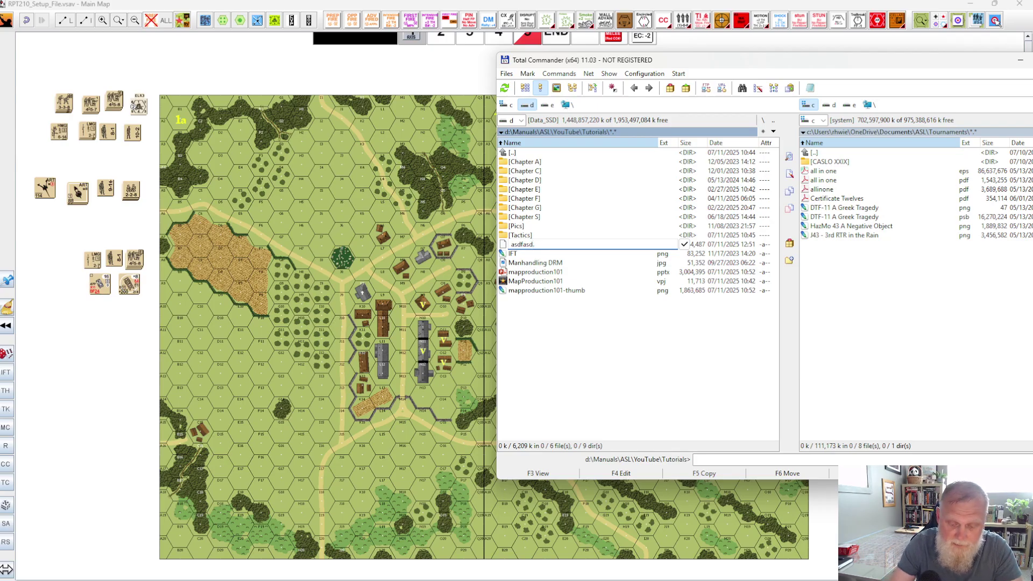
text(png)
key(Return)
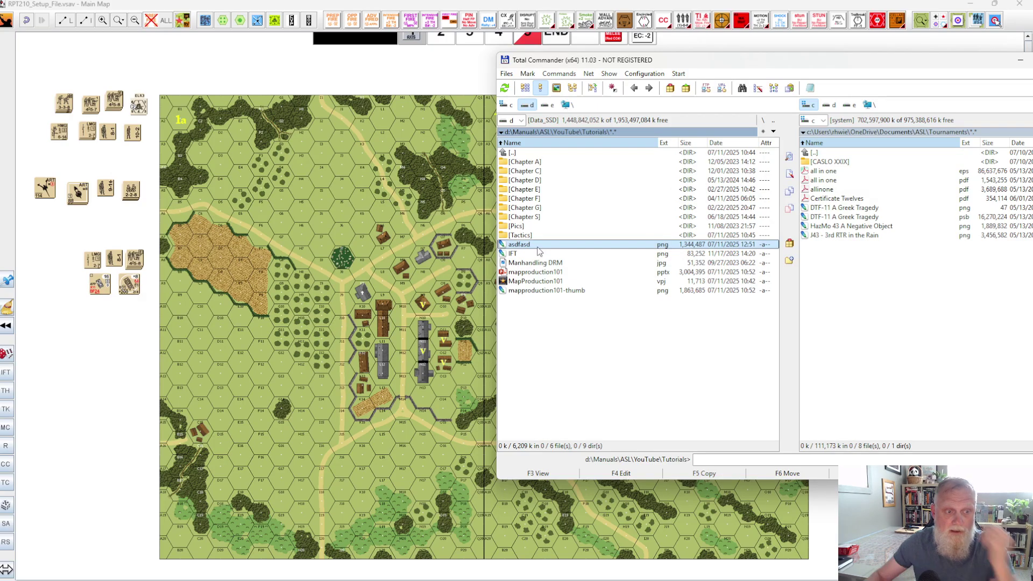
Step: Open asdfasd.png to check the exported map, and return to the main map
click(526, 246)
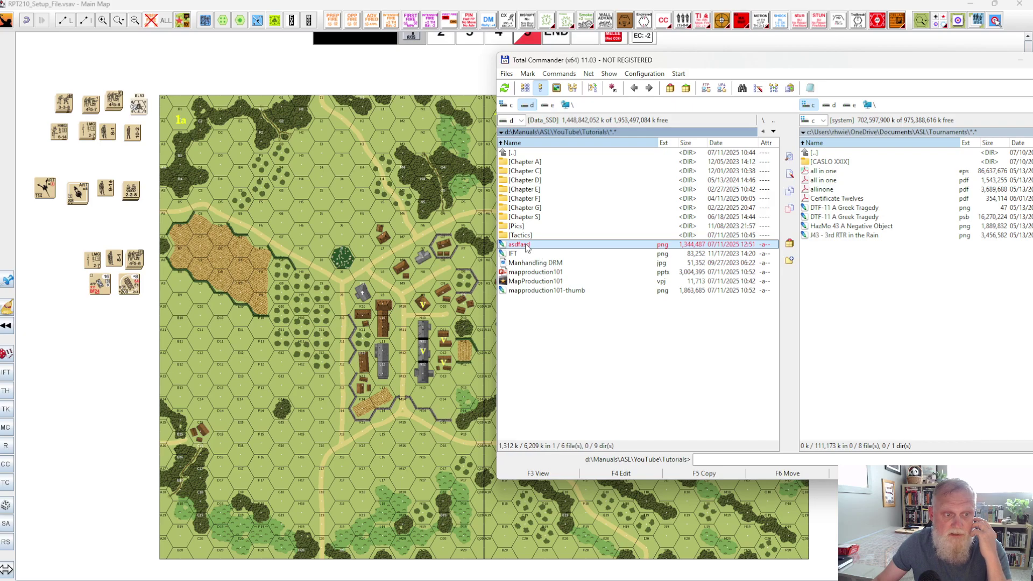
double_click(527, 246)
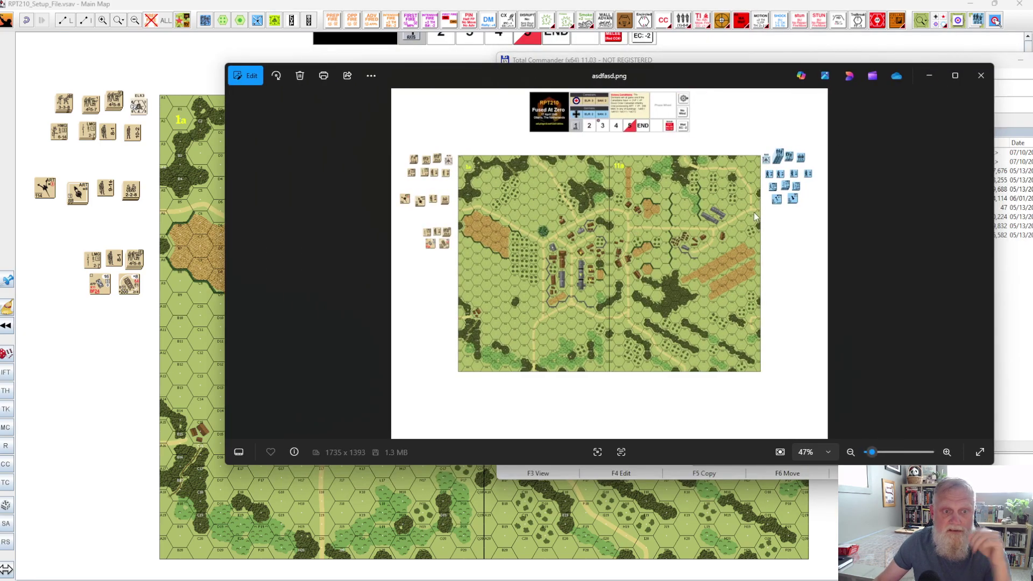
click(981, 75)
click(1020, 60)
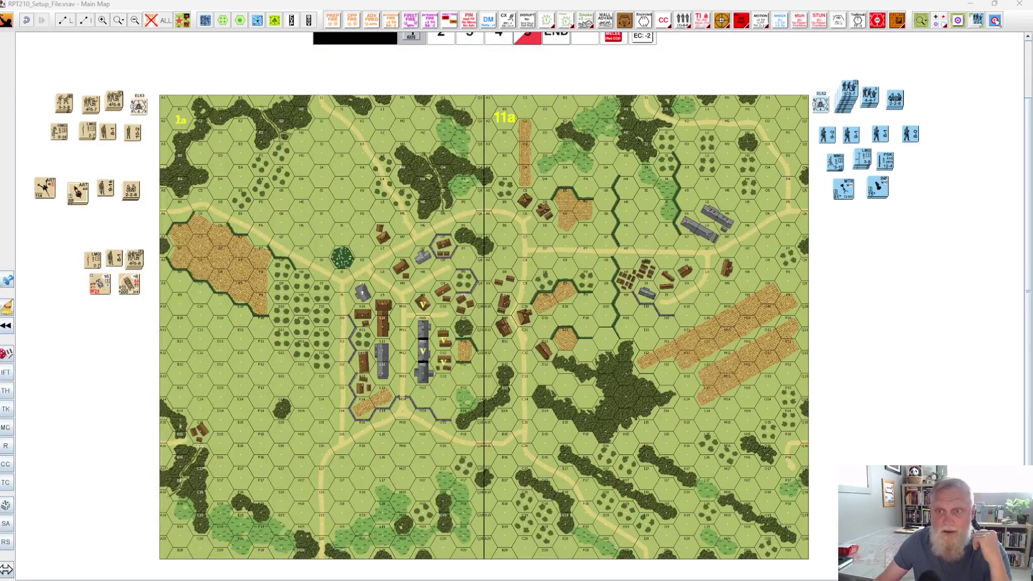
click(3, 24)
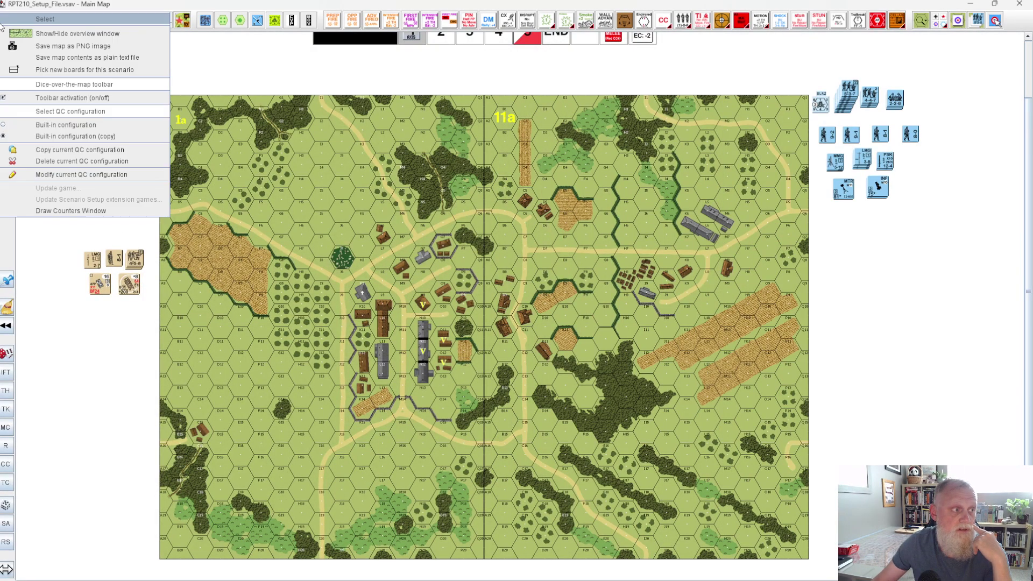
click(39, 47)
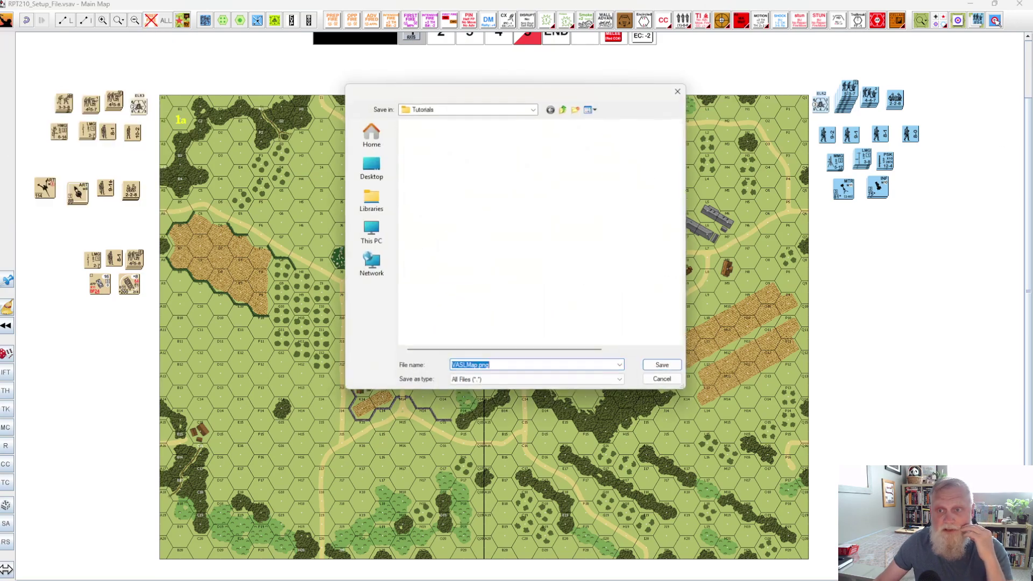
drag(529, 92, 500, 95)
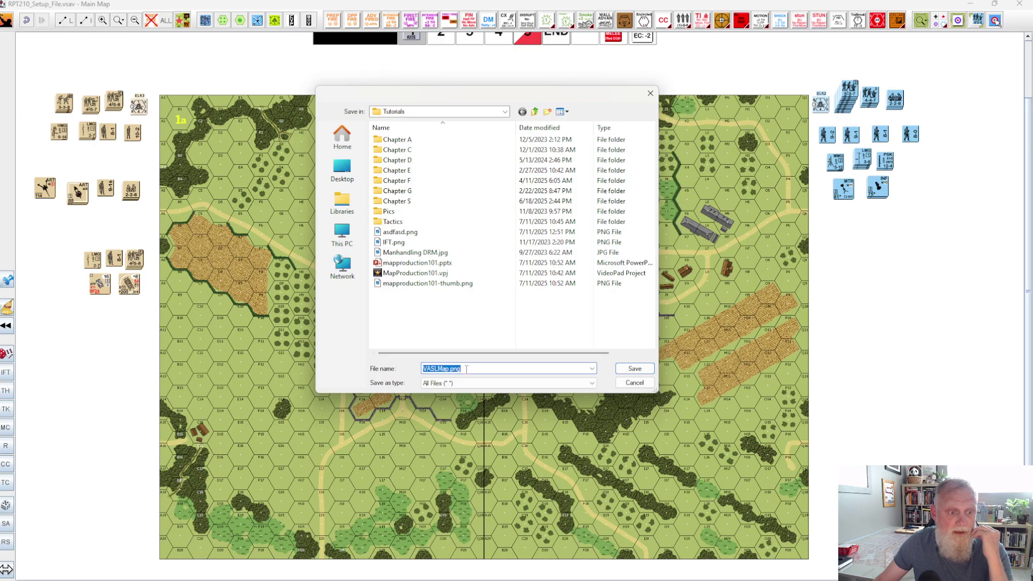
text(wqert)
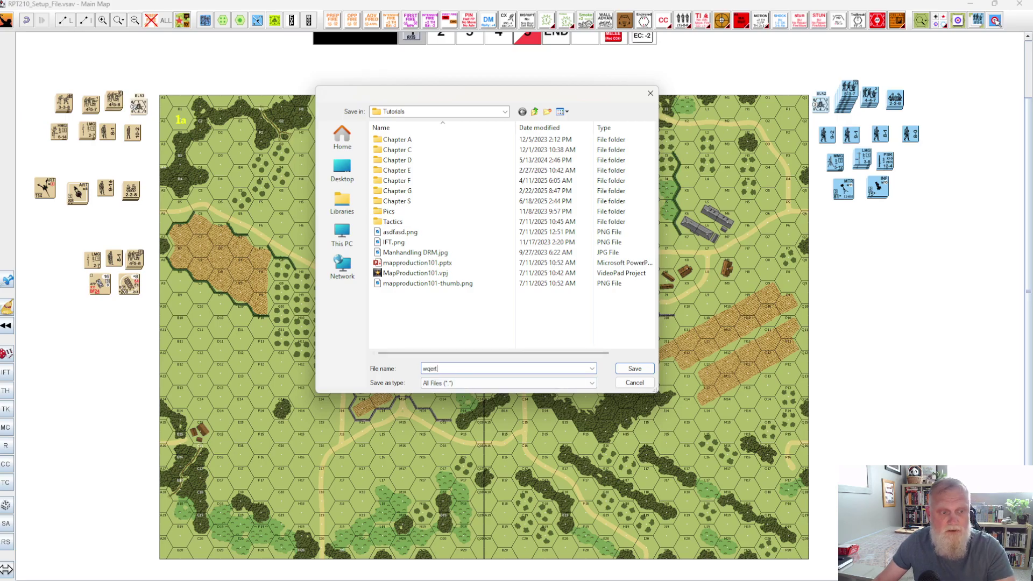
click(464, 388)
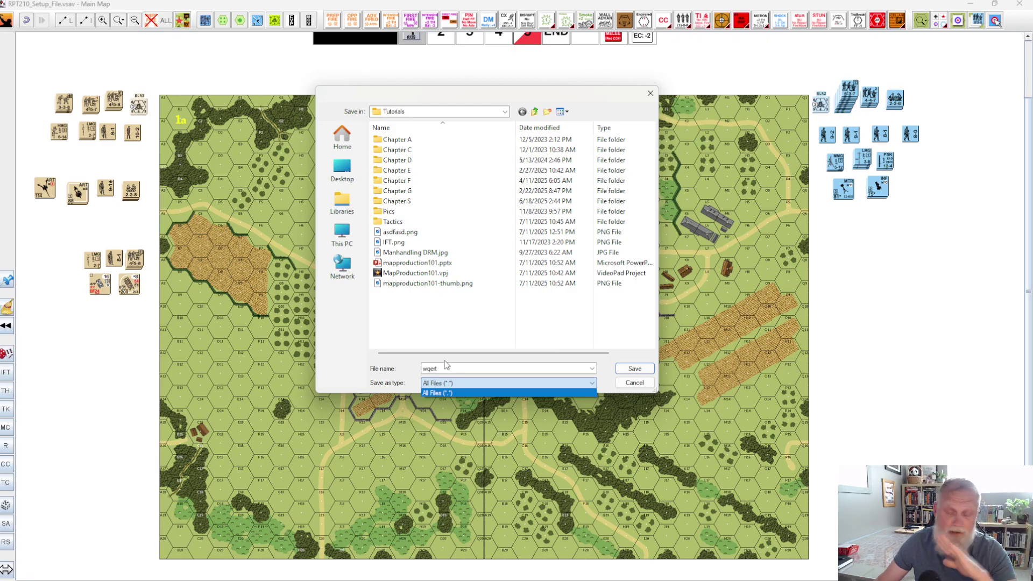
click(380, 367)
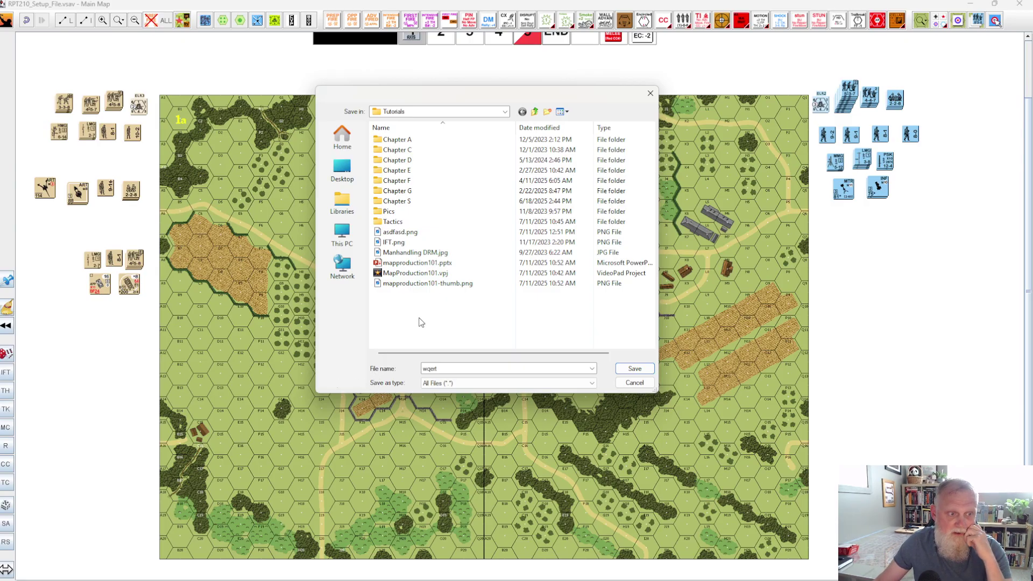
click(404, 235)
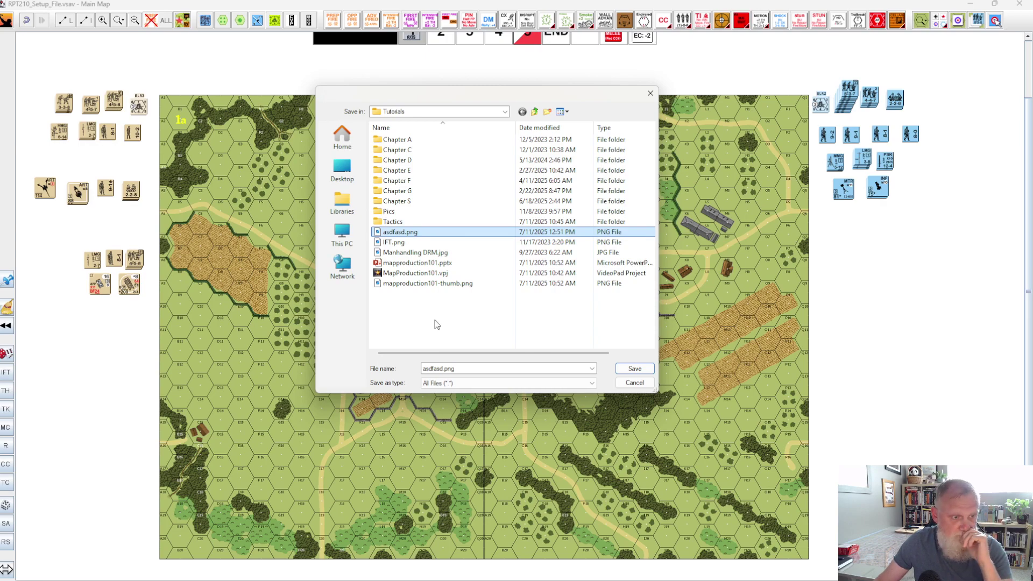
click(404, 235)
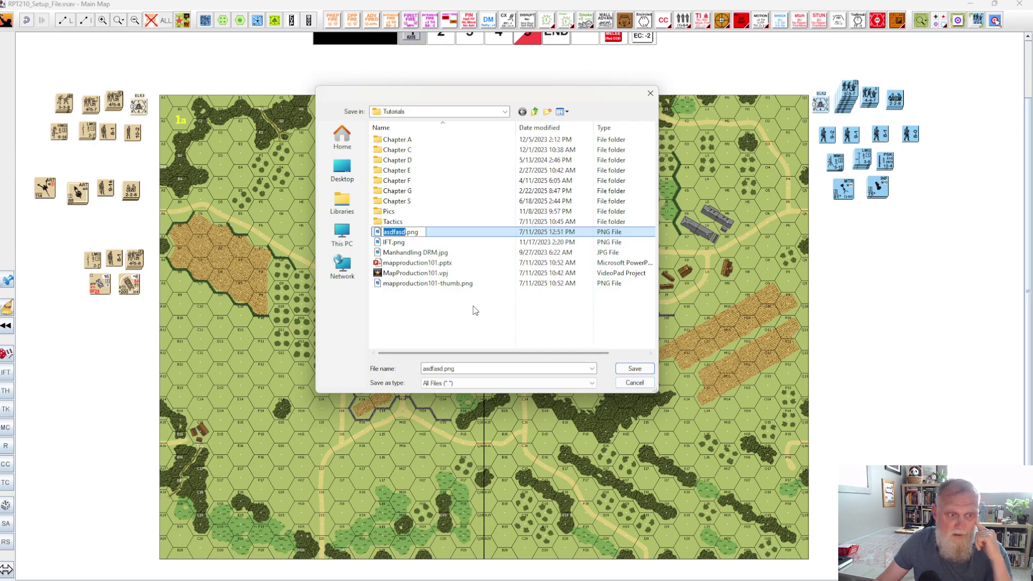
click(634, 383)
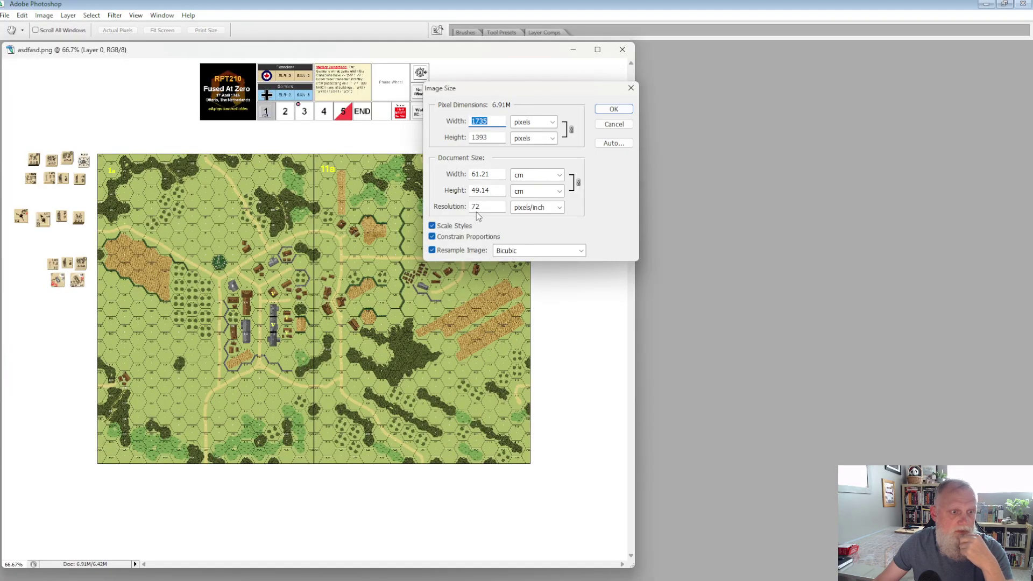
Step: Set the document size units to inches for asdfasd.png and move the Image Size dialog clear of the map
double_click(476, 209)
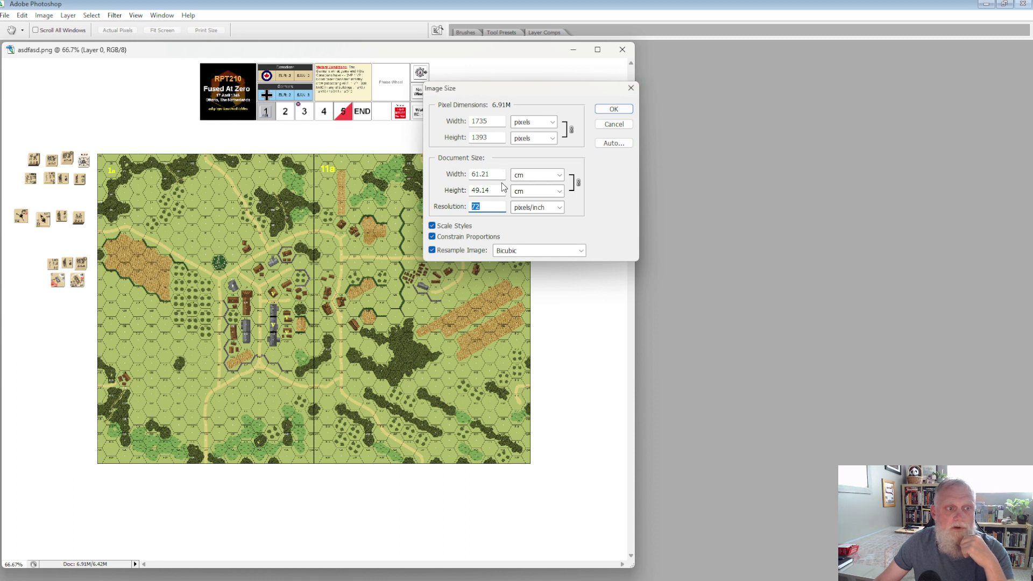
click(542, 175)
click(523, 194)
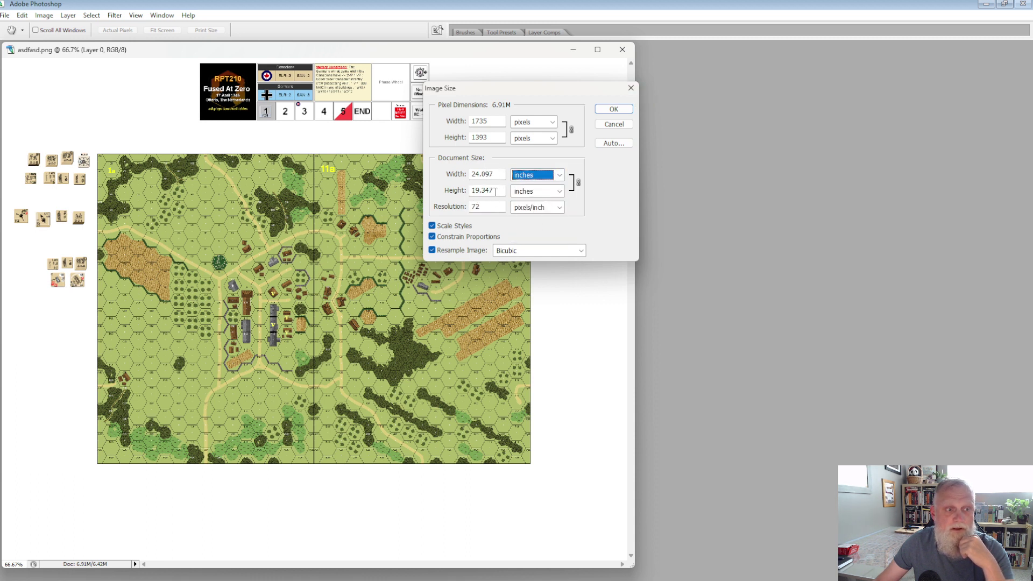
drag(516, 87, 765, 96)
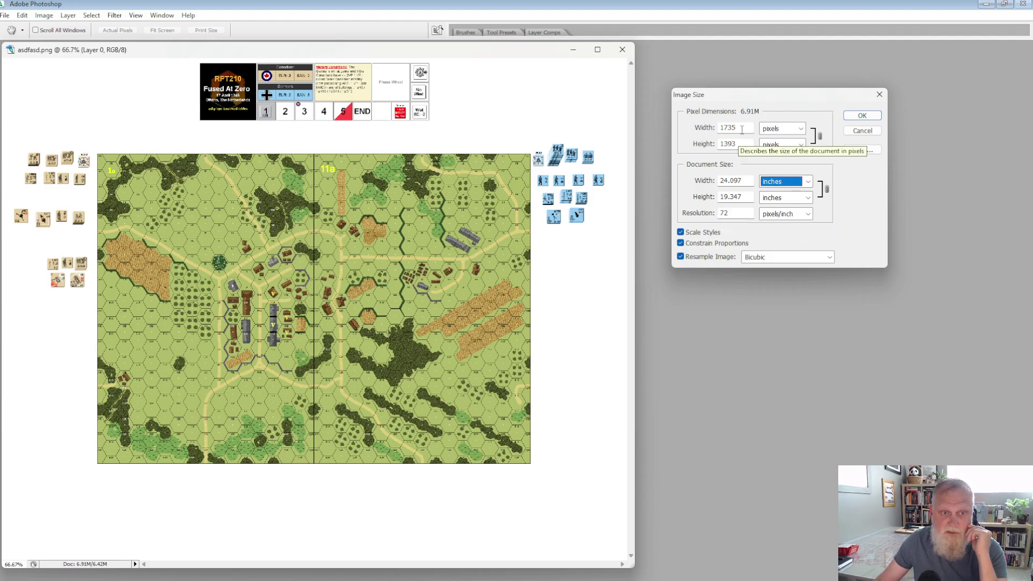
Step: Close the Image Size dialog without changes and magnify the village around the board join to examine the map's pixel detail
click(862, 131)
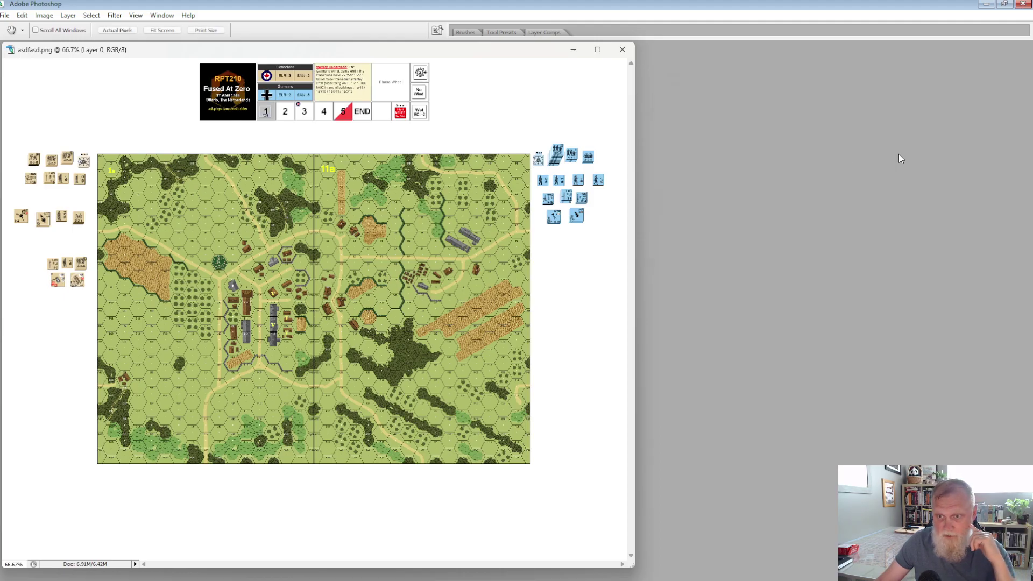
key(z)
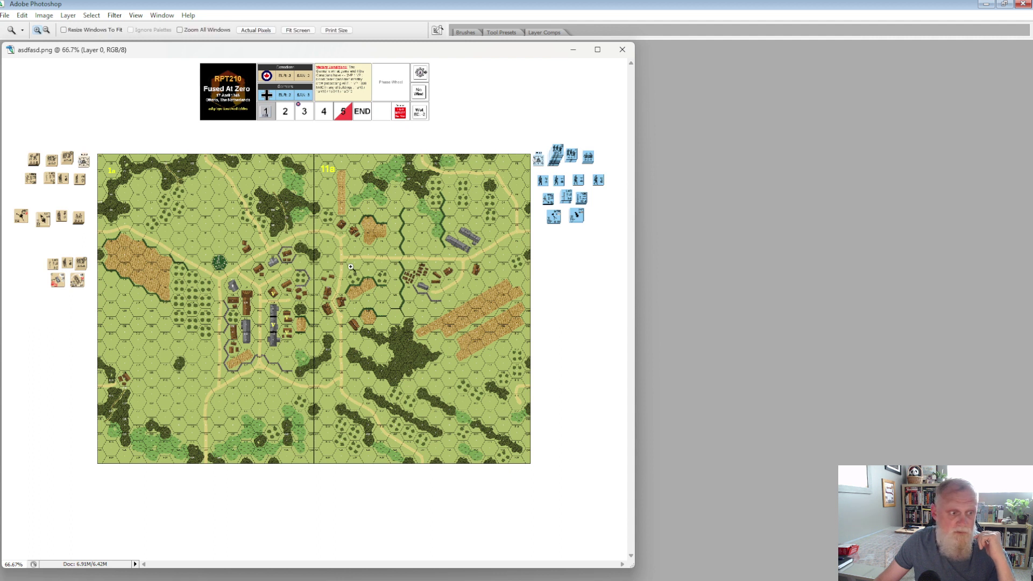
drag(279, 264, 371, 333)
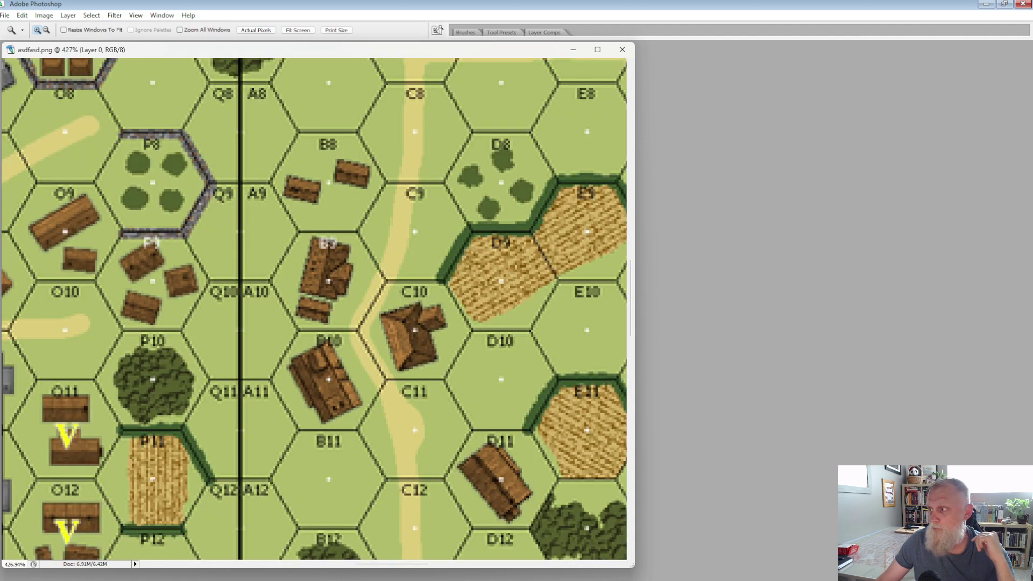
Step: Set the map view to 100% zoom and show the rulers along the document edges
drag(1032, 77, 778, 131)
click(747, 192)
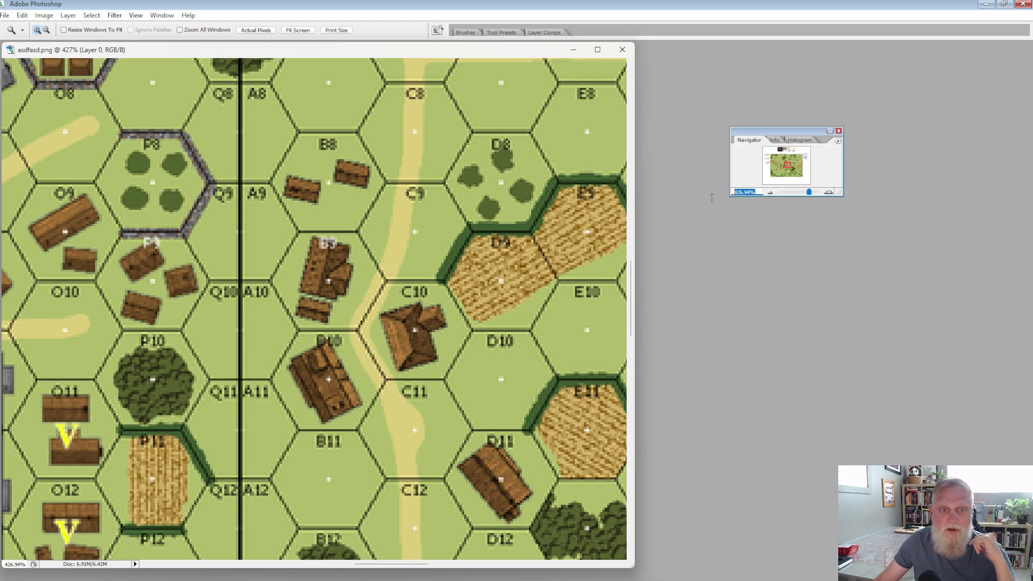
text(100)
key(Return)
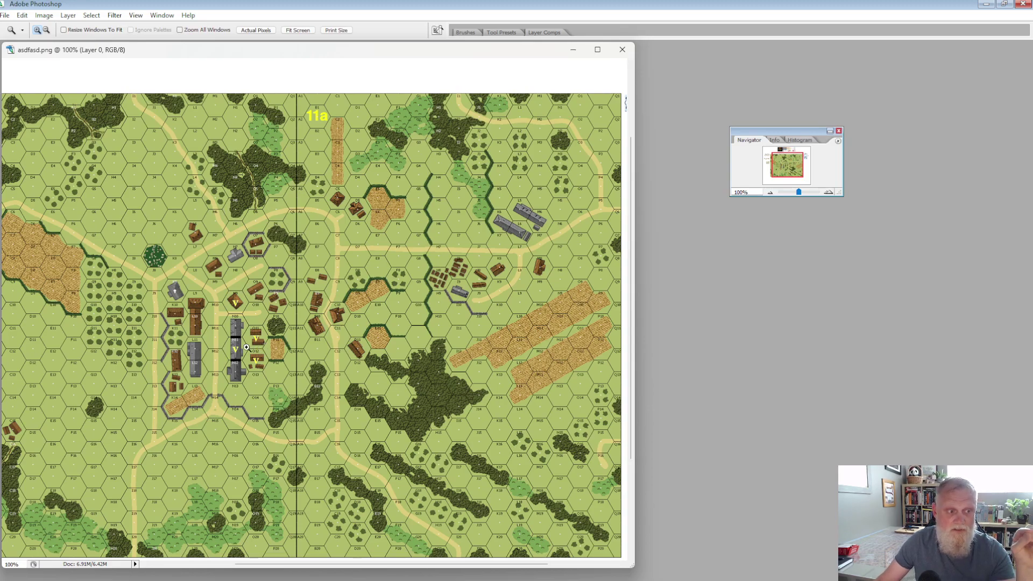
click(136, 16)
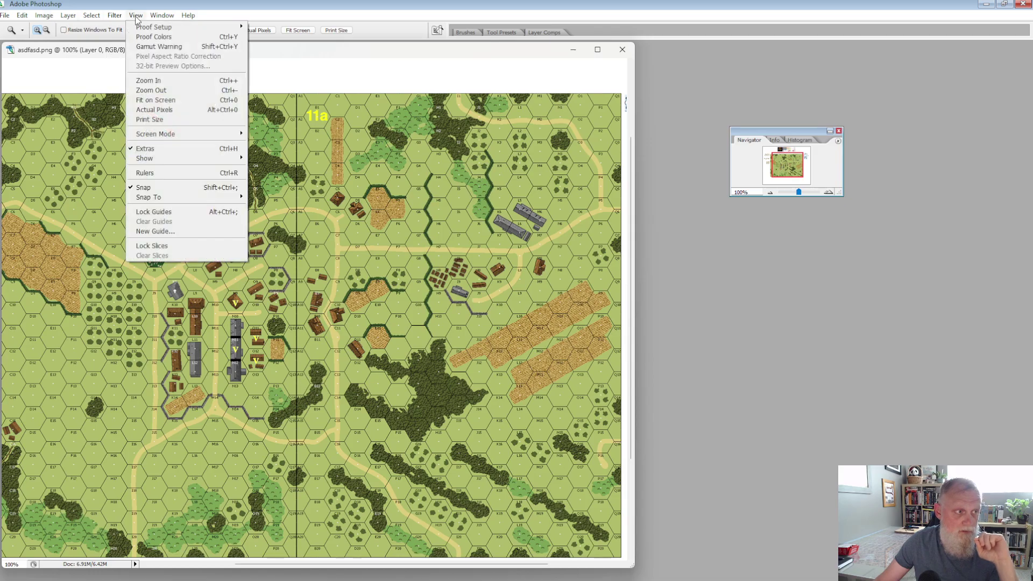
click(156, 173)
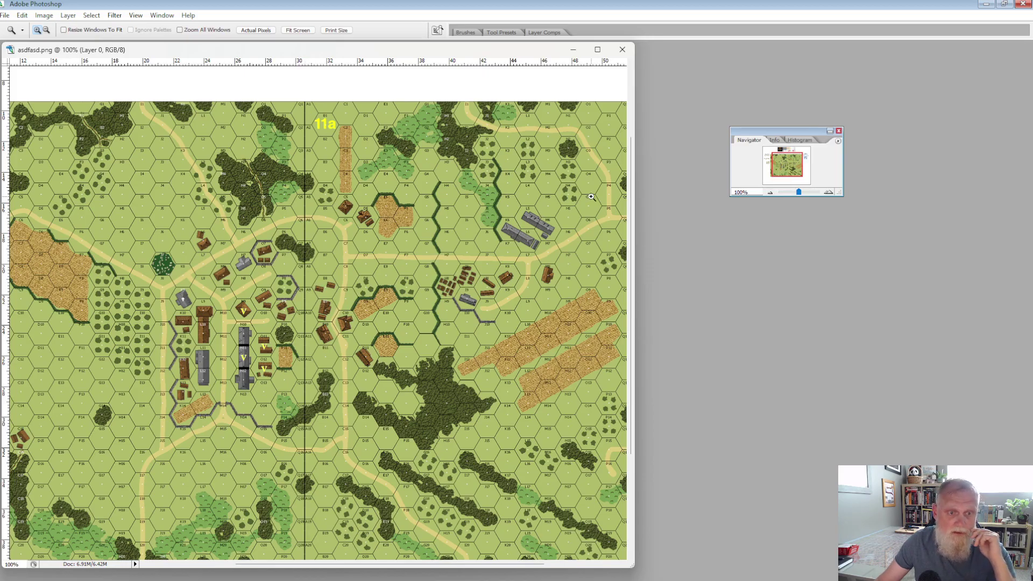
Step: Magnify the hexes at the map's centre, close asdfasd.png, and return to the VASL main map
drag(798, 192, 813, 194)
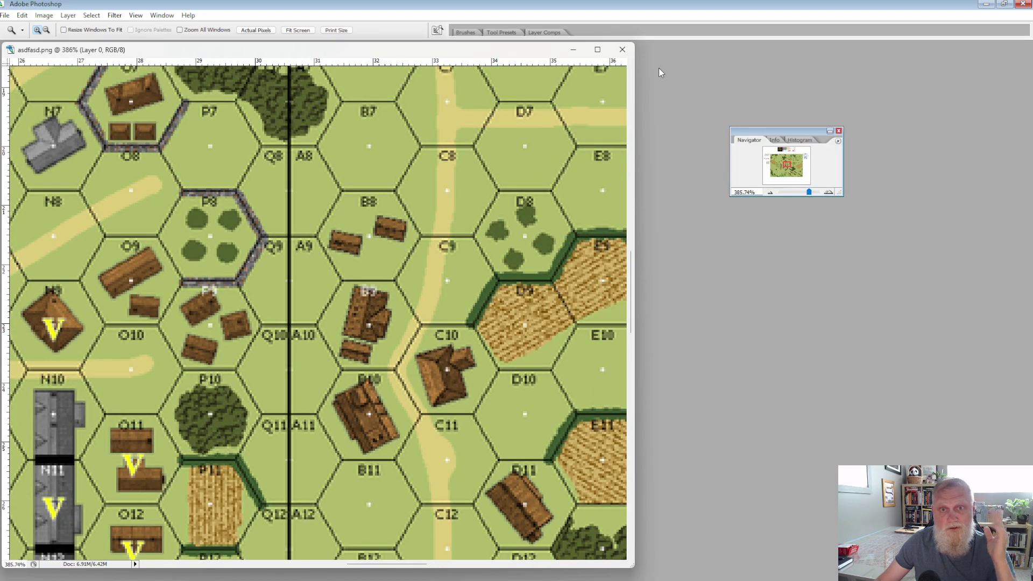
click(622, 50)
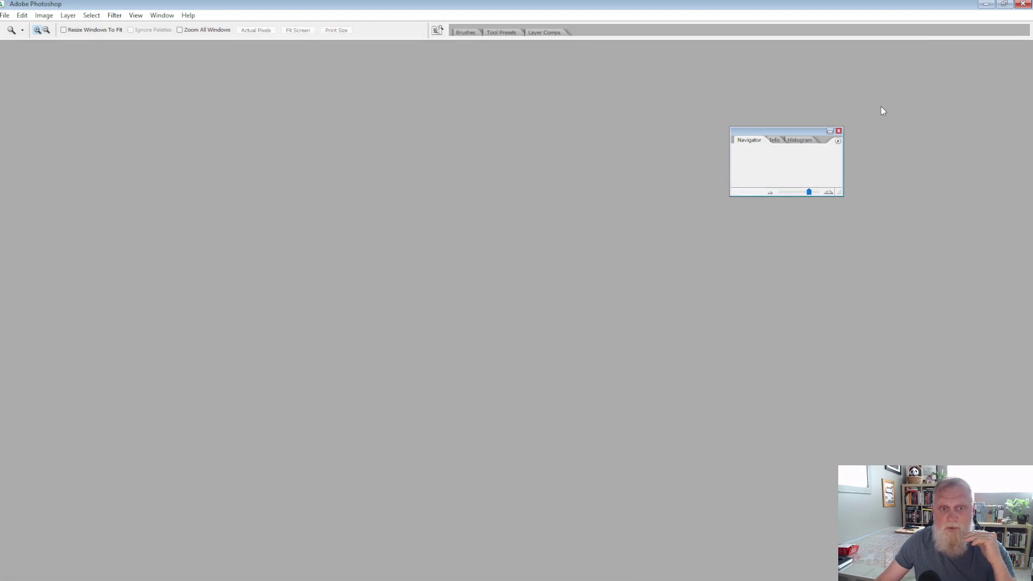
click(987, 4)
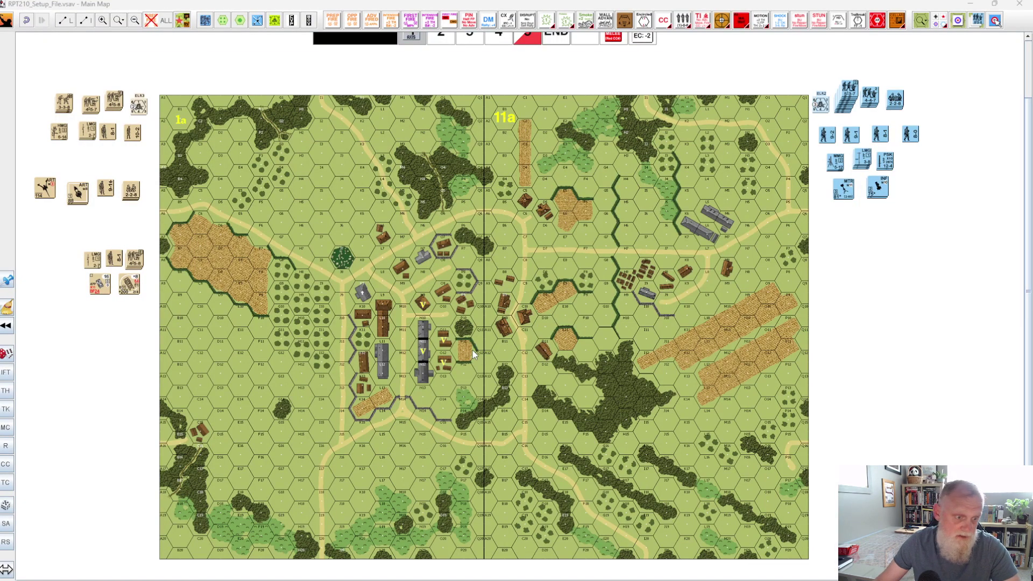
Step: Enlarge the VASL map view and export the map again, overwriting asdfasd.png in the Tutorials folder
scroll(472, 348, up, 5)
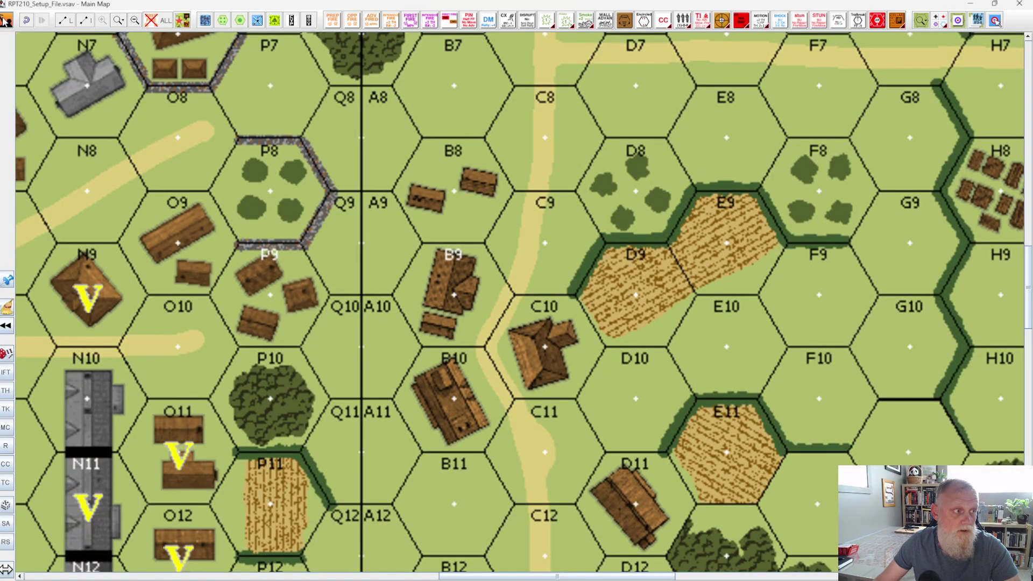
click(6, 20)
click(70, 46)
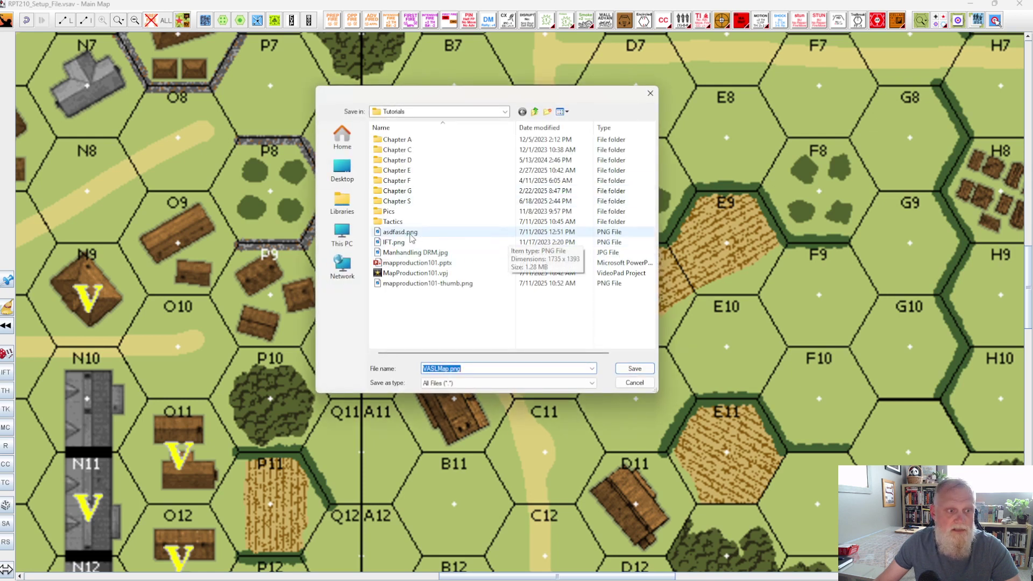
click(486, 233)
drag(659, 221, 870, 228)
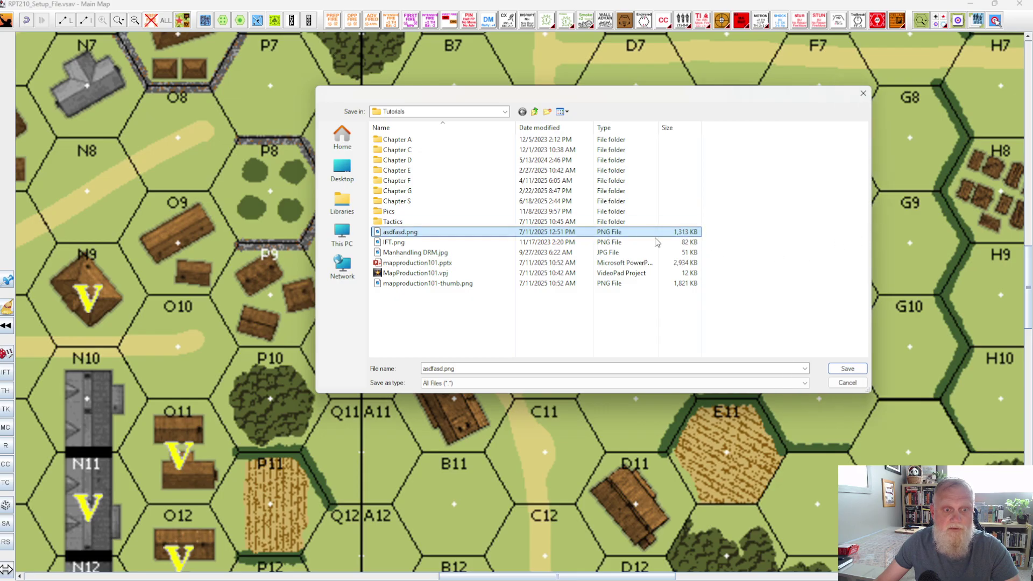
click(847, 370)
click(540, 294)
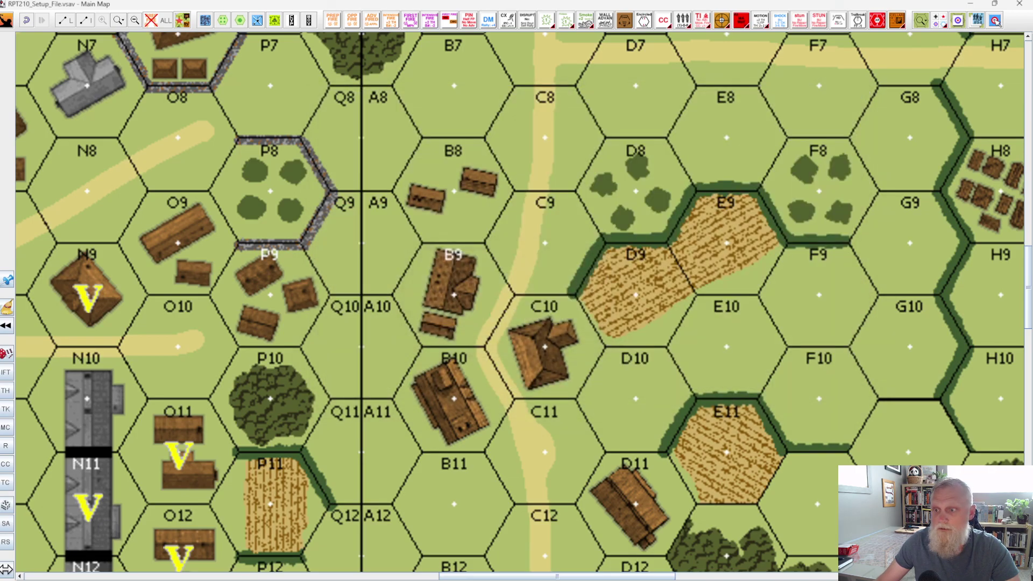
Step: Switch to Total Commander, open the re-exported asdfasd.png in Photoshop, and maximize its document window
key(alt+Tab)
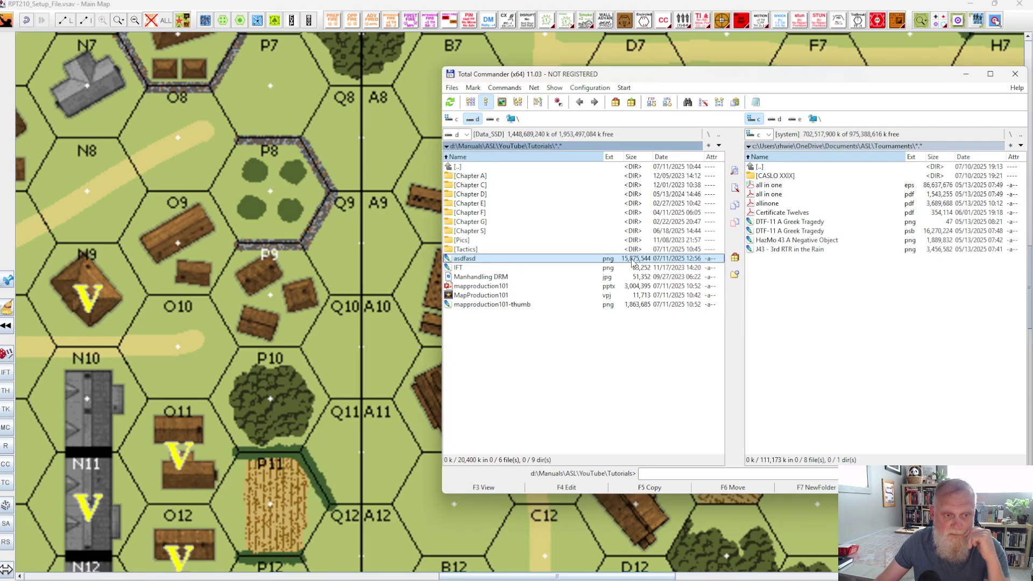
drag(769, 73, 1032, 83)
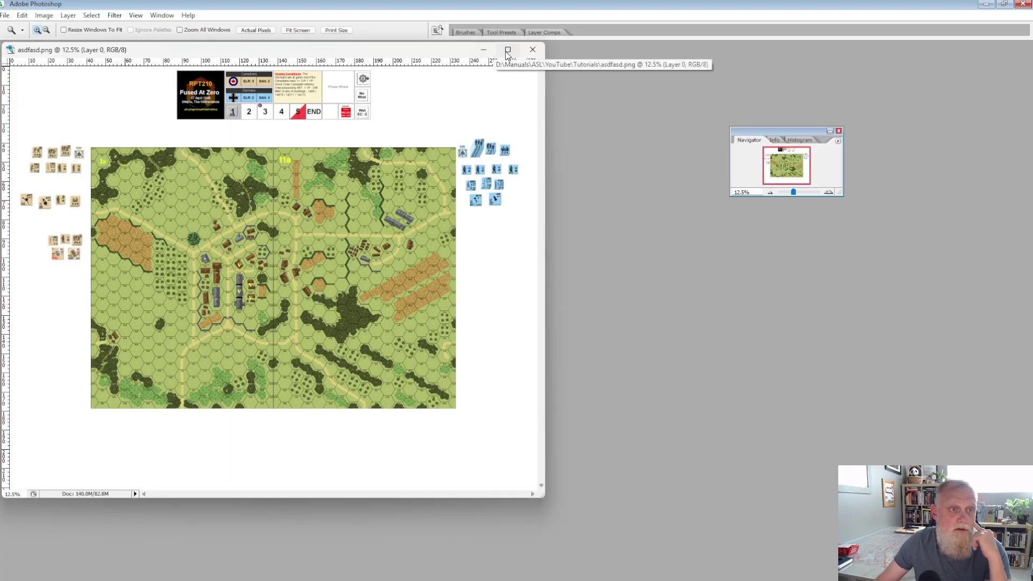
click(507, 50)
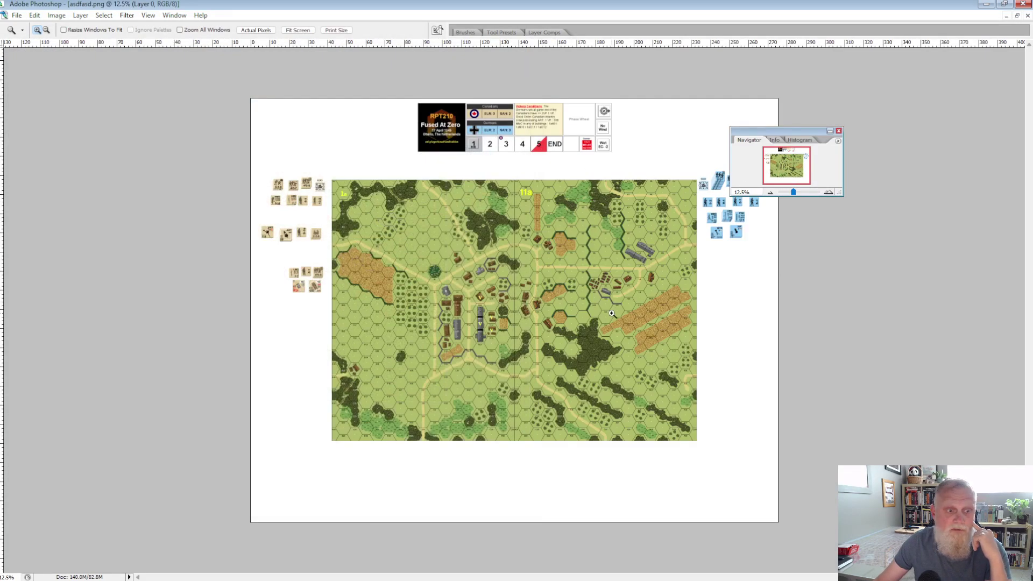
Step: Examine the hex and building detail around P10 at high magnification and at 100% zoom
drag(483, 291, 518, 329)
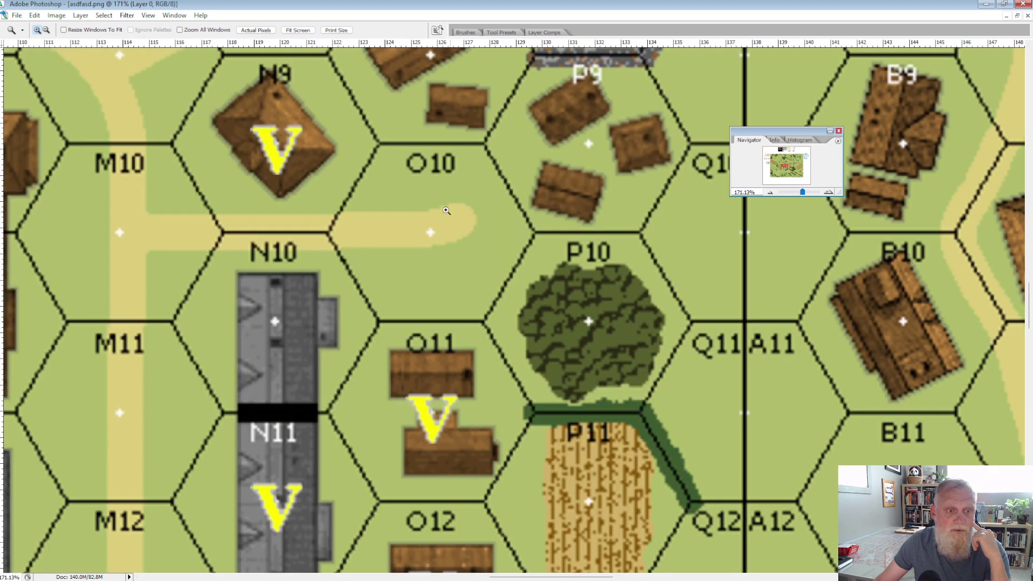
drag(490, 228, 582, 288)
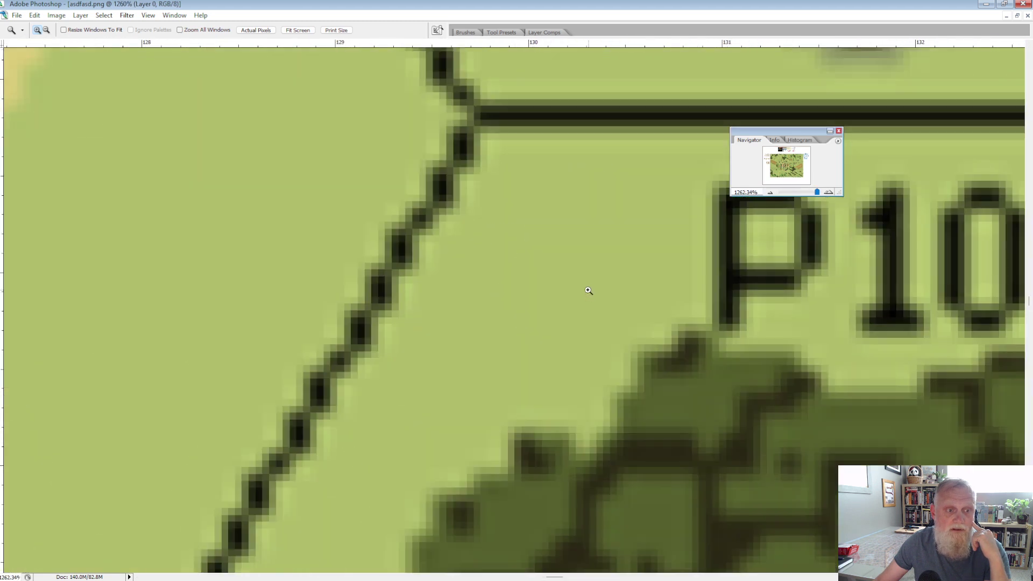
click(737, 192)
text(10)
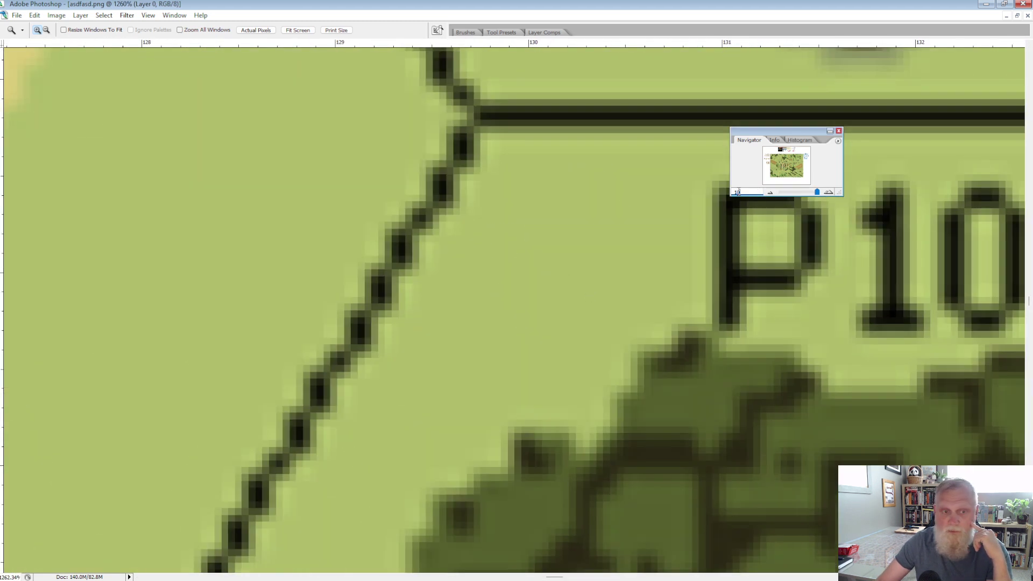
text(0)
key(Return)
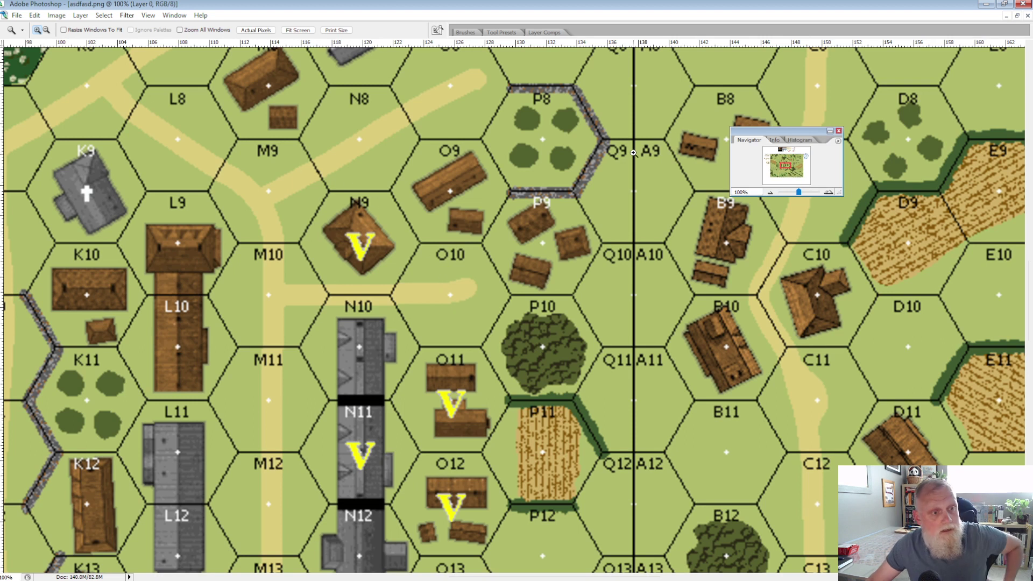
Step: Switch to the blank PowerPoint presentation and set a custom slide size of 22 in wide by 16 in high, using the Maximise option
click(985, 4)
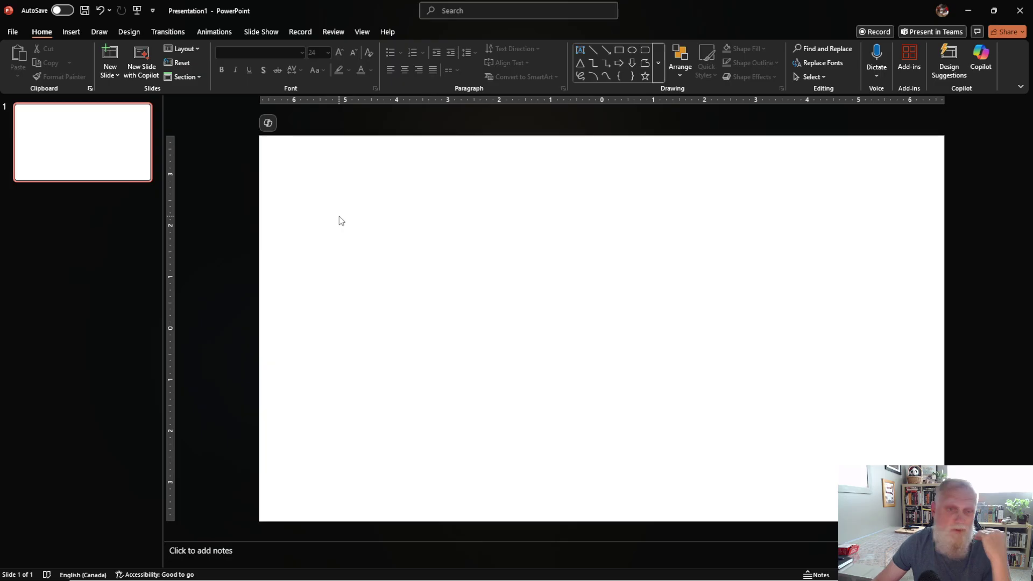
click(128, 33)
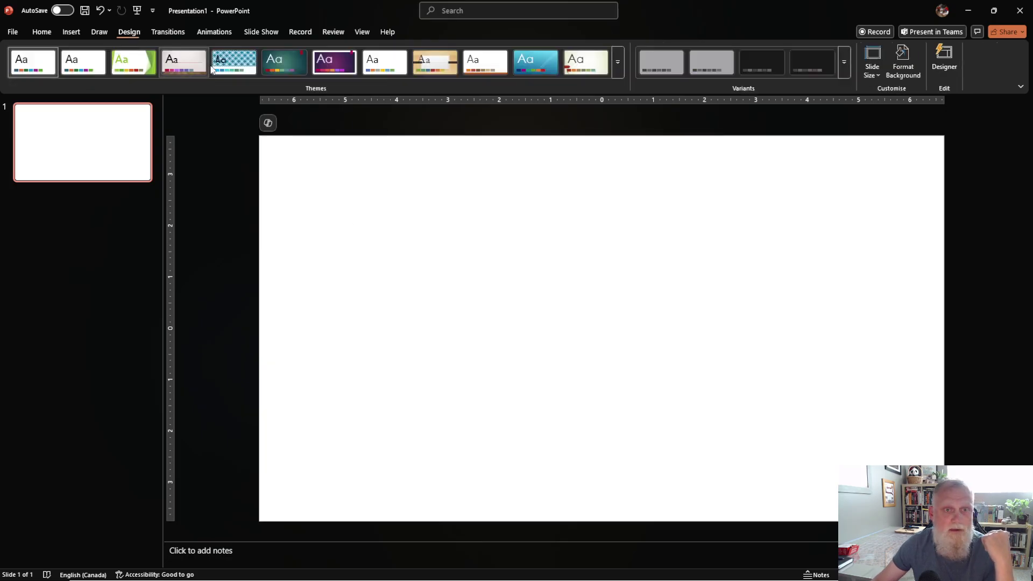
click(874, 64)
click(908, 150)
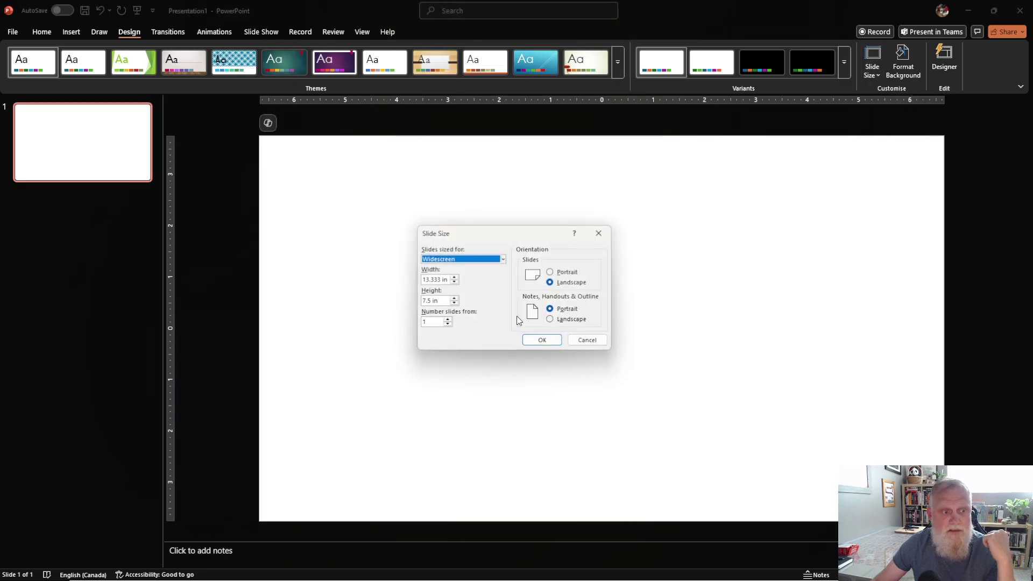
double_click(435, 280)
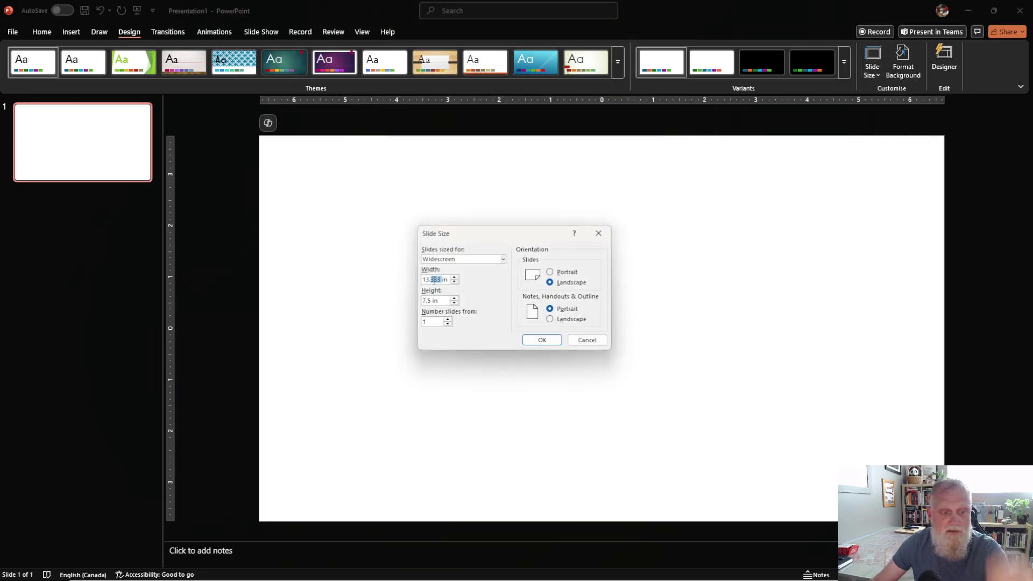
triple_click(434, 280)
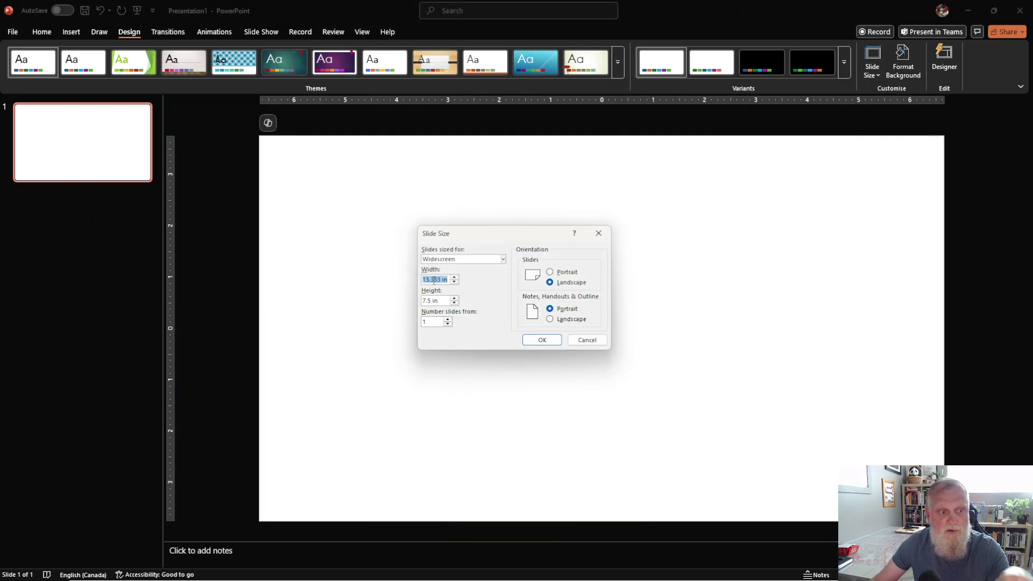
text(22)
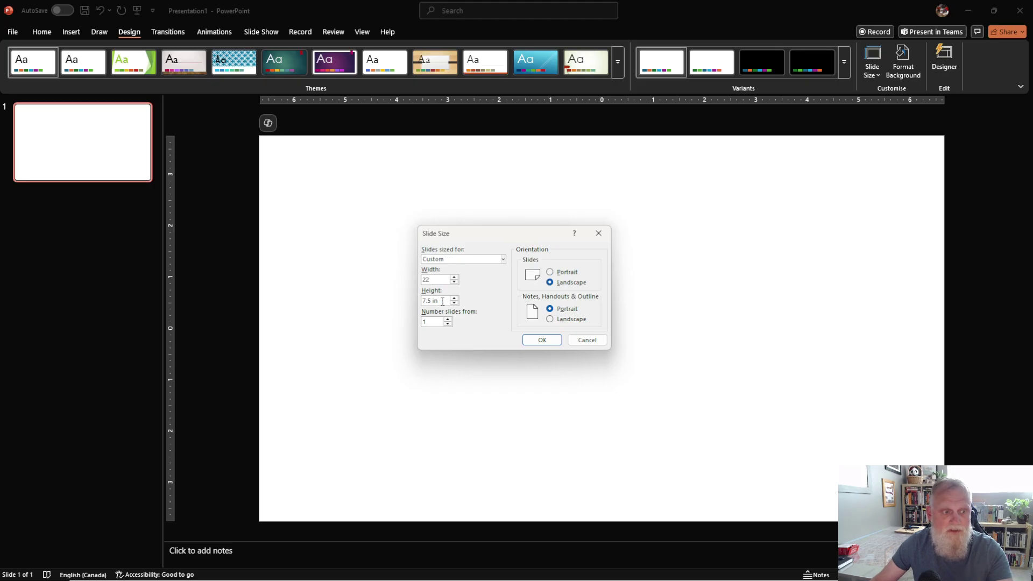
triple_click(438, 301)
text(16)
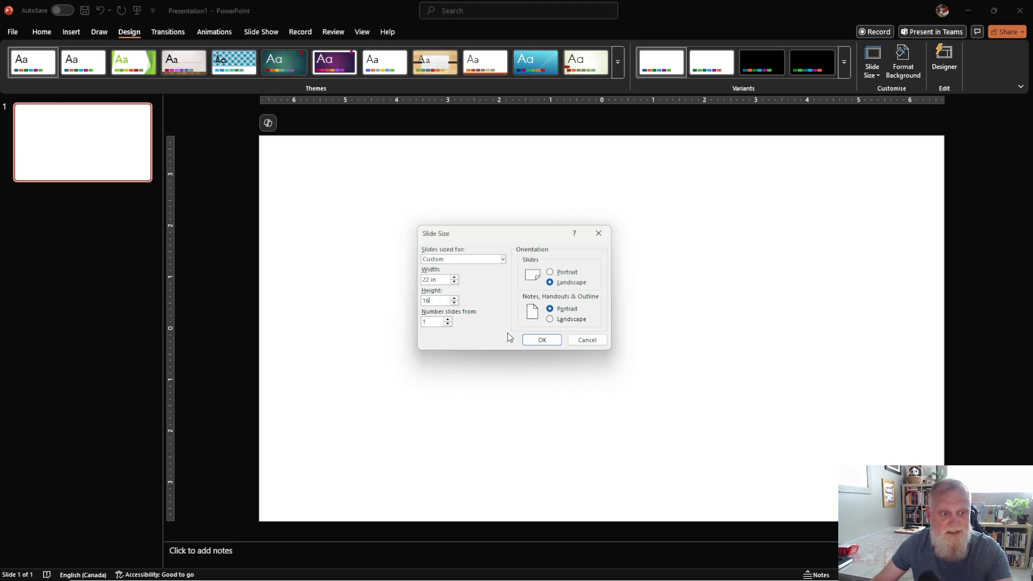
click(545, 342)
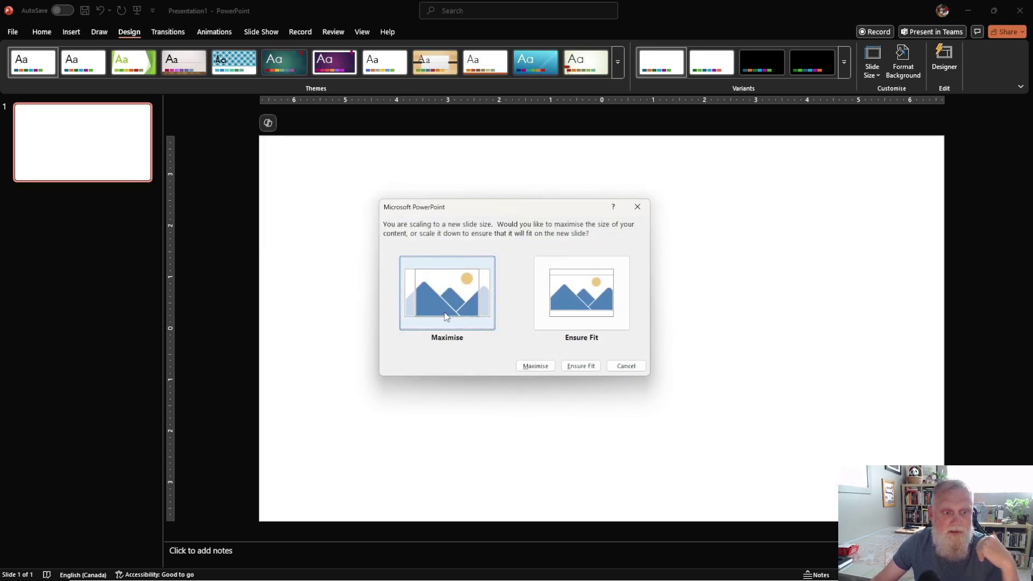
click(535, 365)
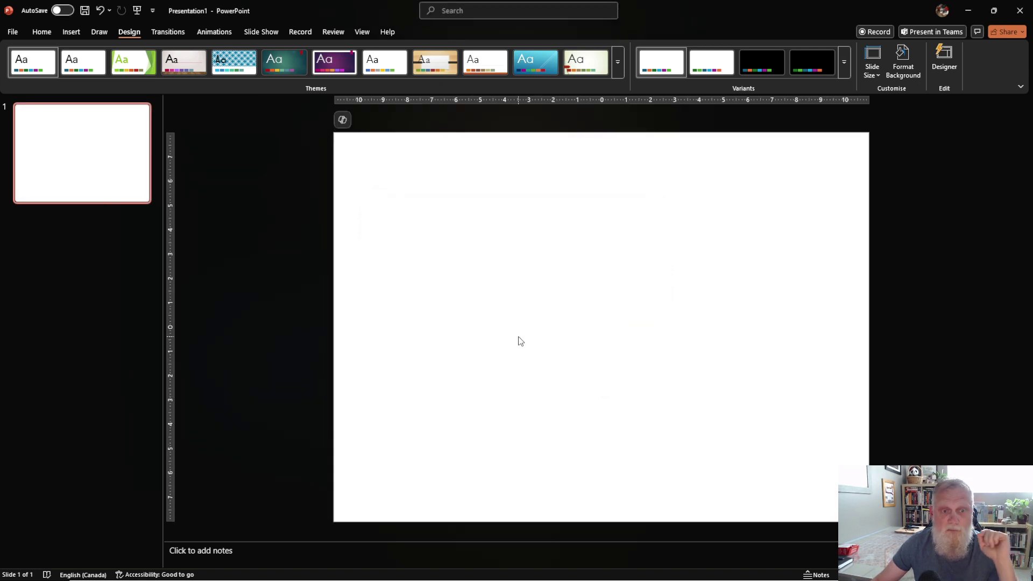
Step: Move the PowerPoint window aside to view the whole scenario map in VASL, and restore PowerPoint to full screen
double_click(675, 4)
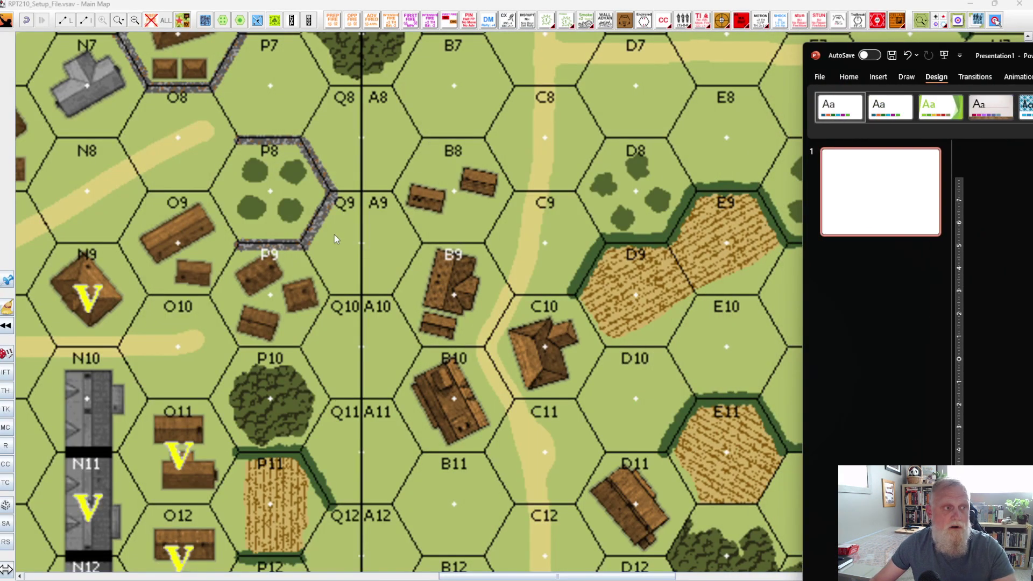
scroll(334, 235, down, 5)
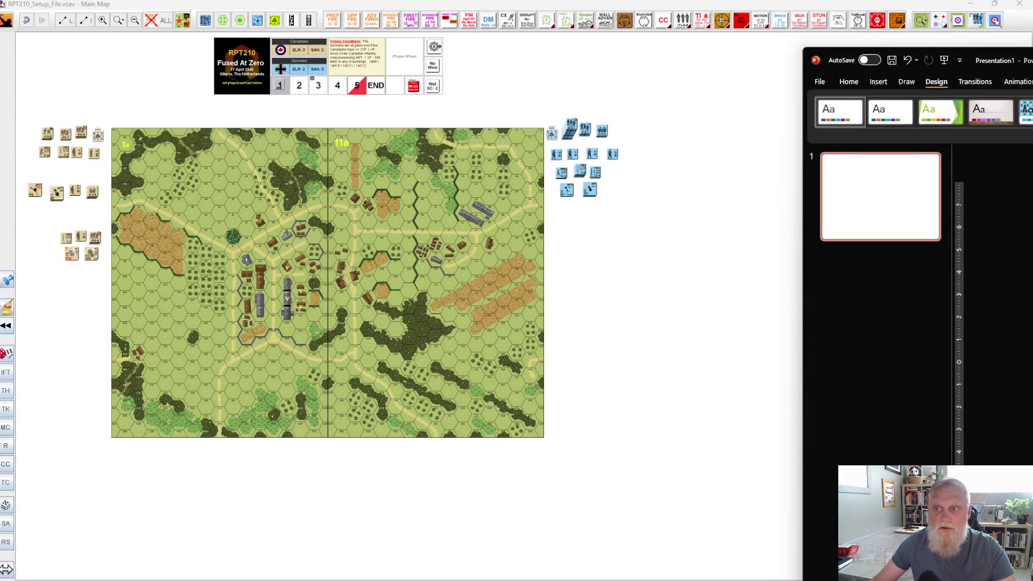
drag(1011, 59, 853, 20)
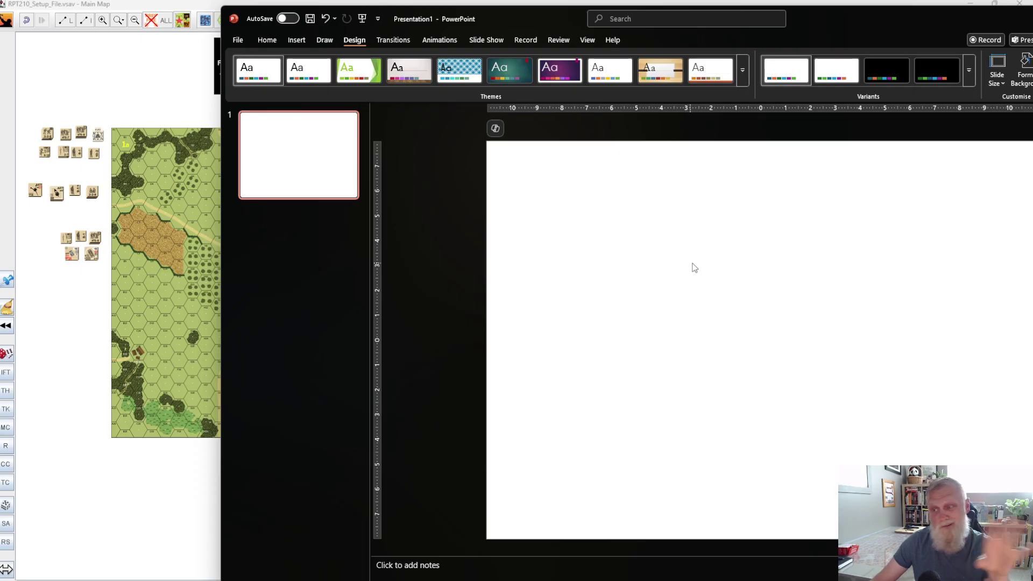
drag(864, 14, 673, 11)
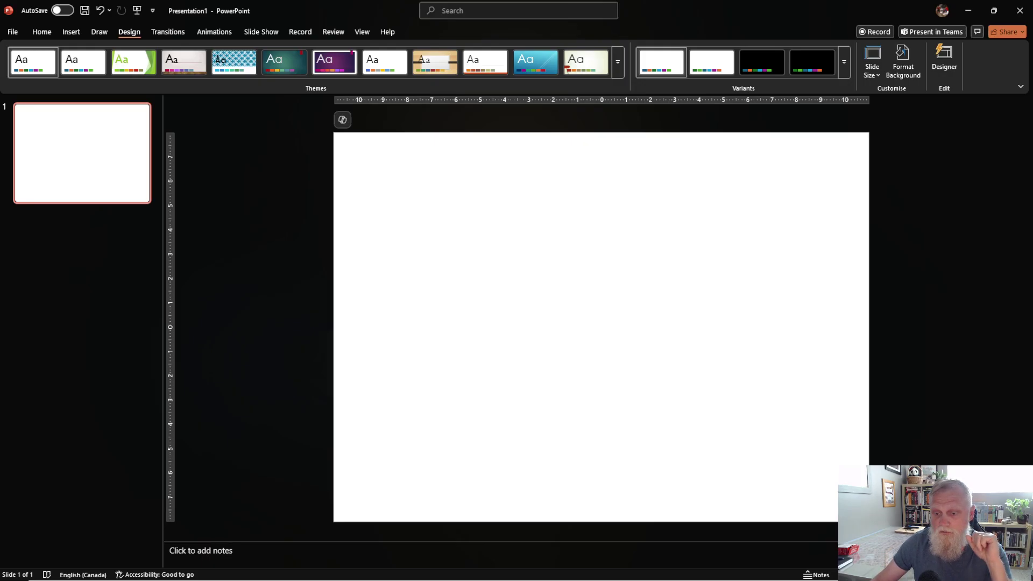
Step: Place the exported map picture on the blank slide, filling the slide's 16 in height
drag(862, 325, 578, 323)
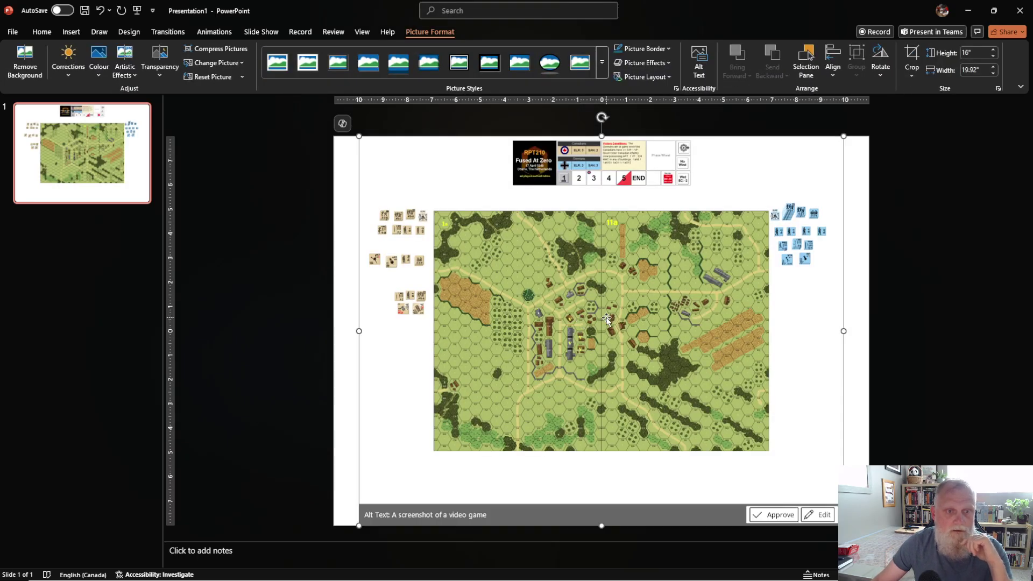
Step: Crop the picture's upper and right edges to the map board's upper-right corner, leaving about 16.85 in wide by 12.94 in high
click(911, 58)
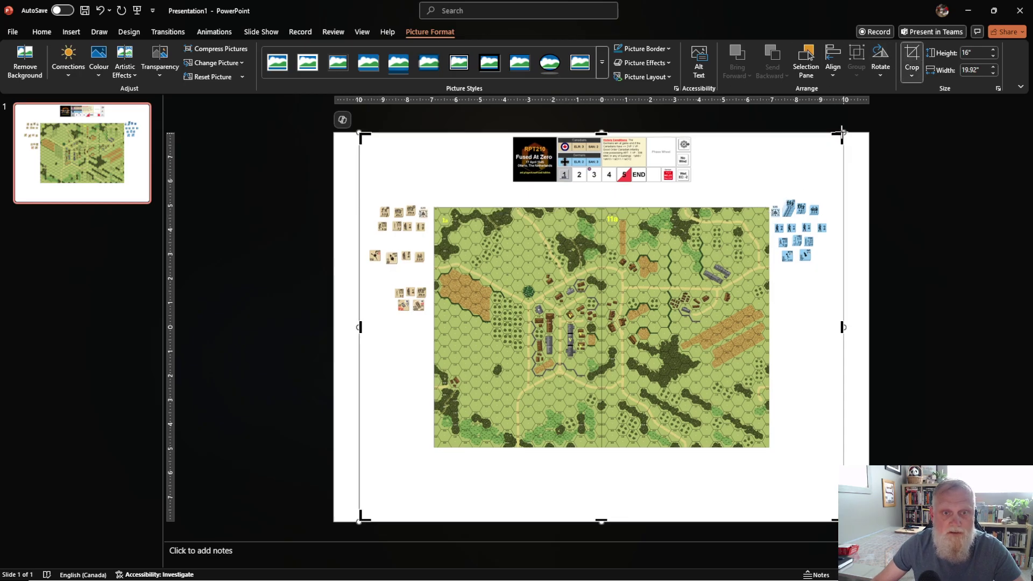
drag(840, 134, 769, 210)
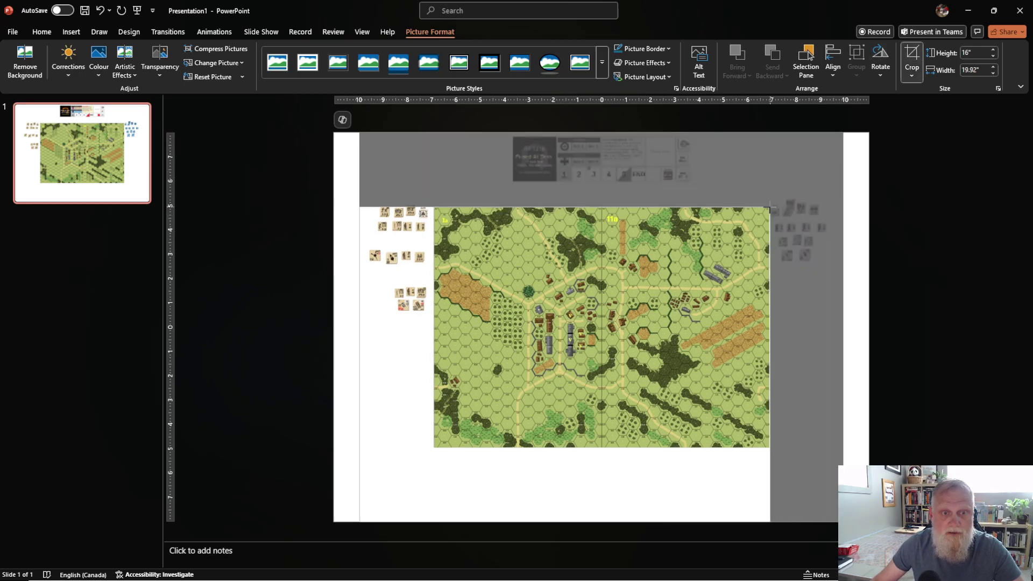
scroll(735, 485, up, 6)
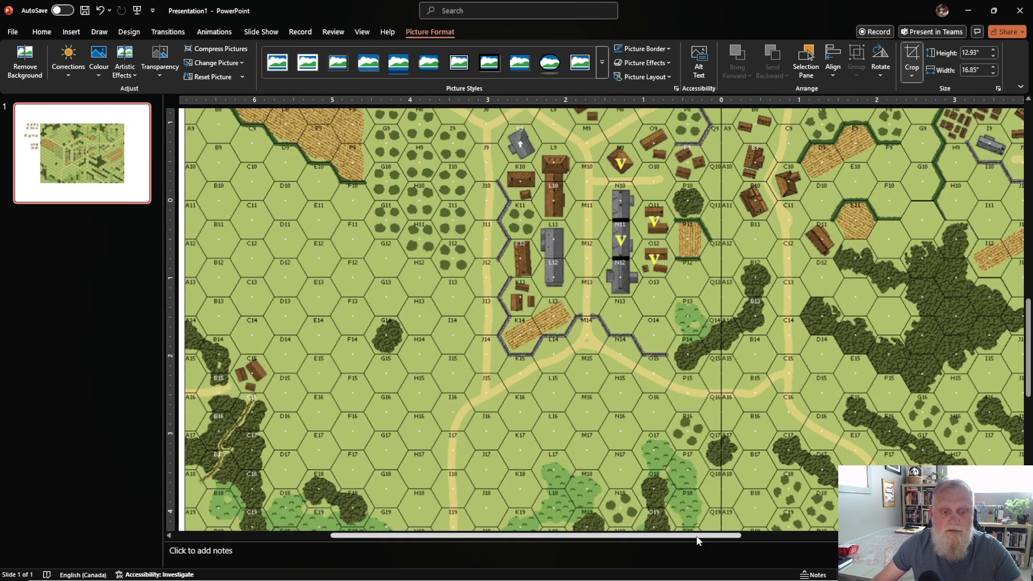
drag(699, 535, 855, 535)
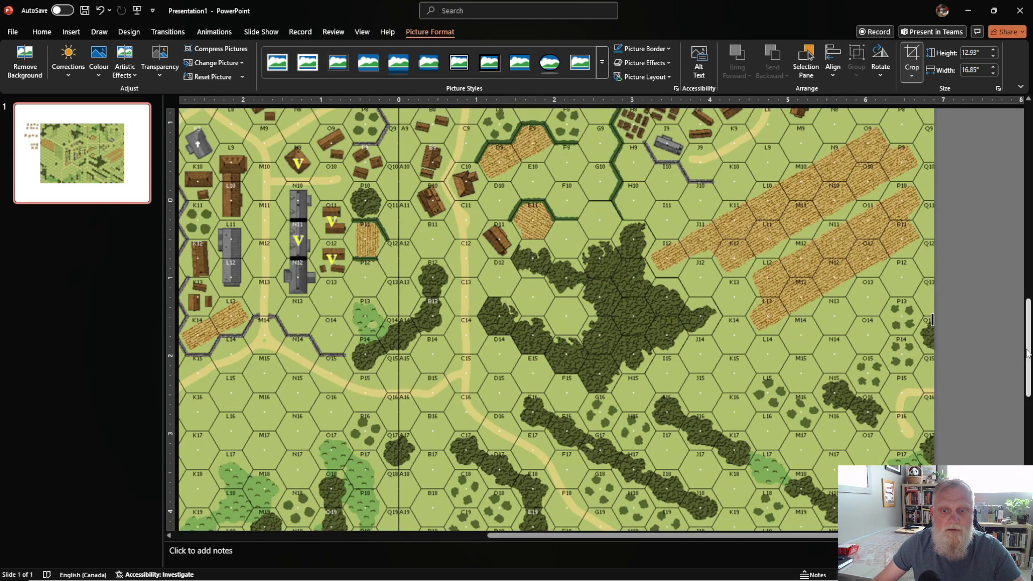
drag(1027, 358, 1028, 208)
drag(929, 258, 934, 255)
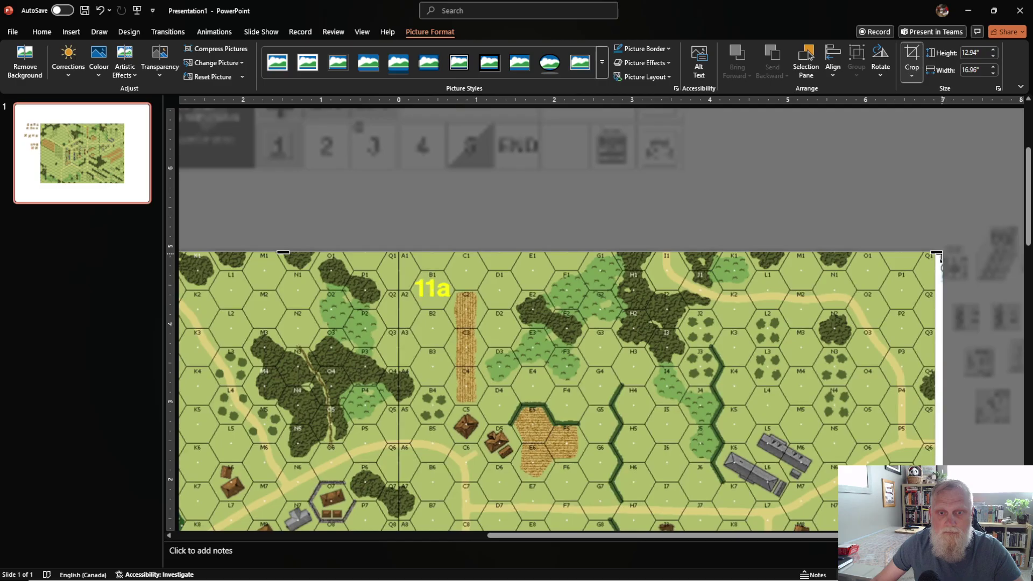
drag(942, 251, 933, 251)
Step: Crop the picture's lower and left edges to the map board's lower-left corner, leaving about 13.79 in by 9.89 in, and finish cropping
scroll(1030, 287, down, 10)
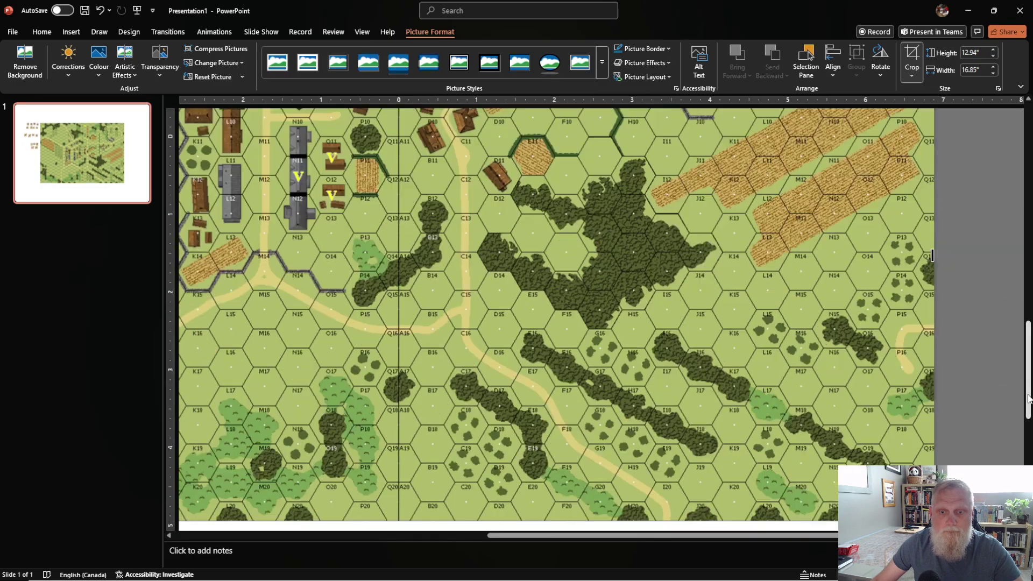
drag(781, 535, 466, 557)
scroll(307, 465, down, 3)
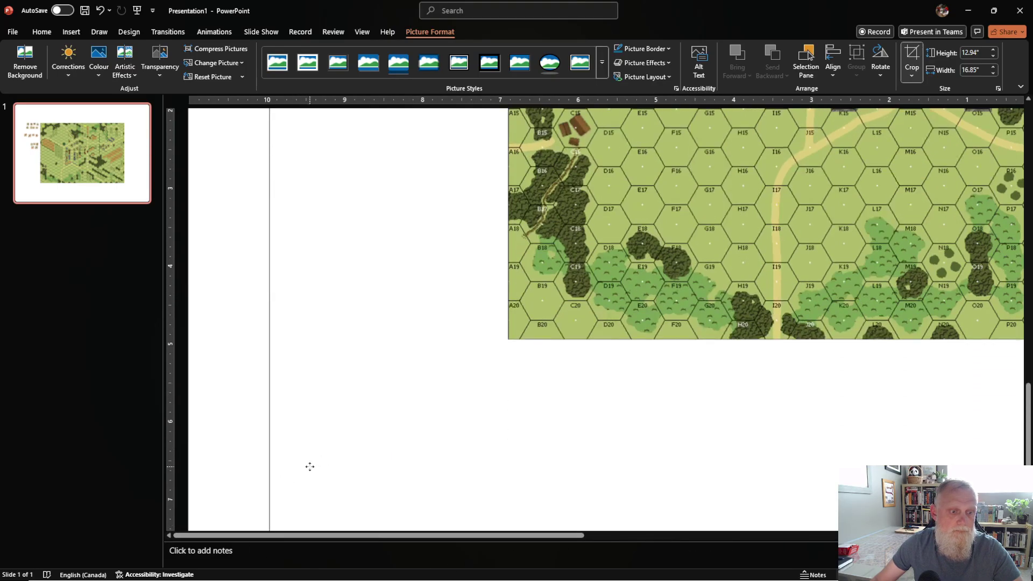
drag(271, 519, 507, 288)
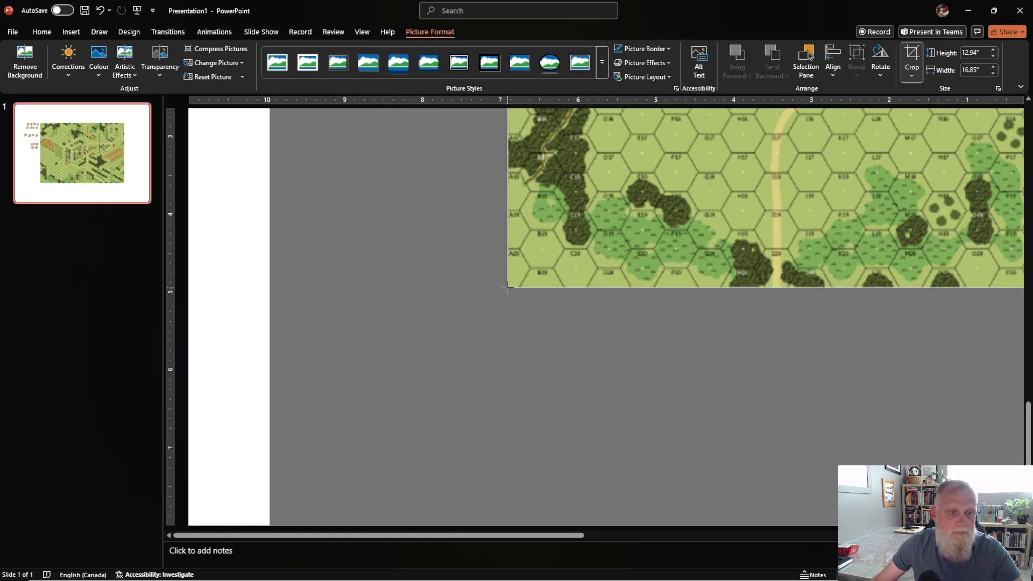
click(221, 331)
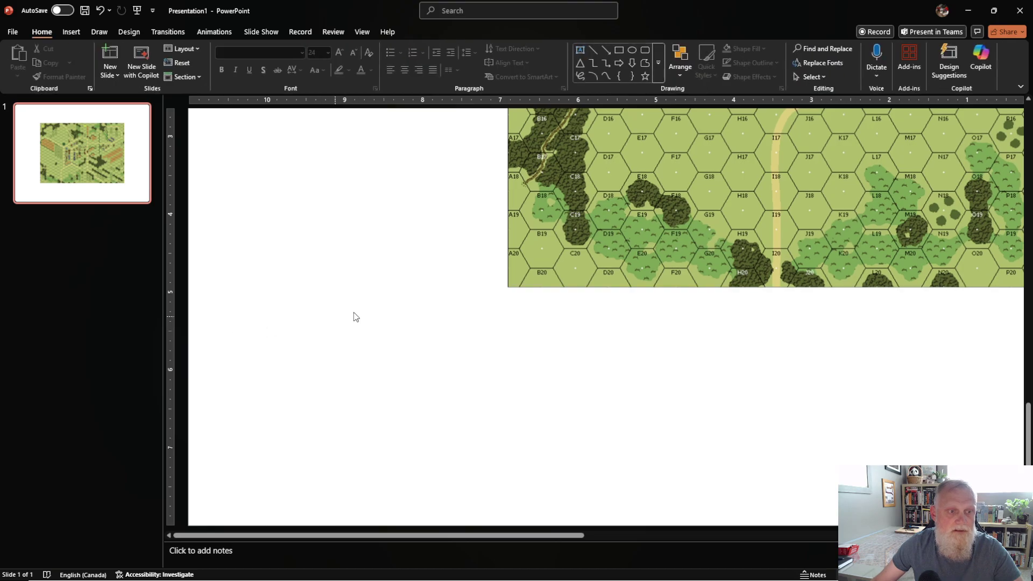
Step: Align the cropped map with the slide's upper-left corner and set the picture's width to 22 in
scroll(353, 316, down, 3)
scroll(339, 358, down, 1)
drag(597, 298, 497, 225)
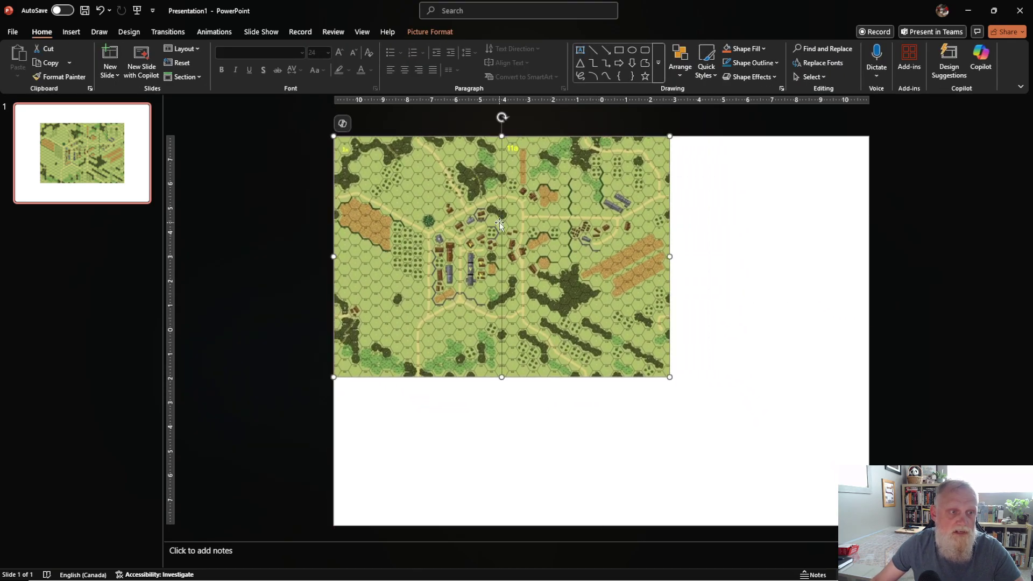
click(429, 33)
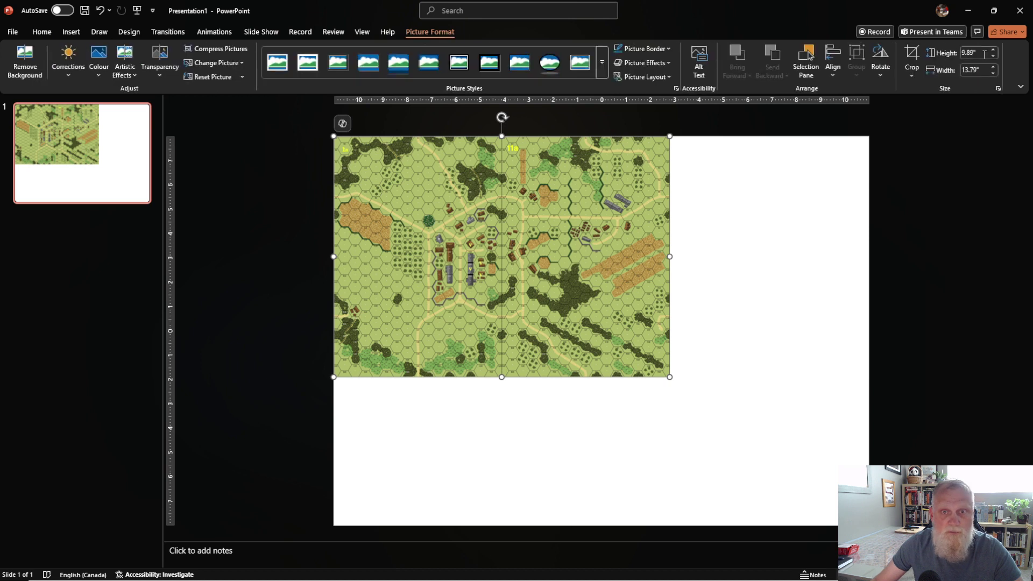
click(970, 69)
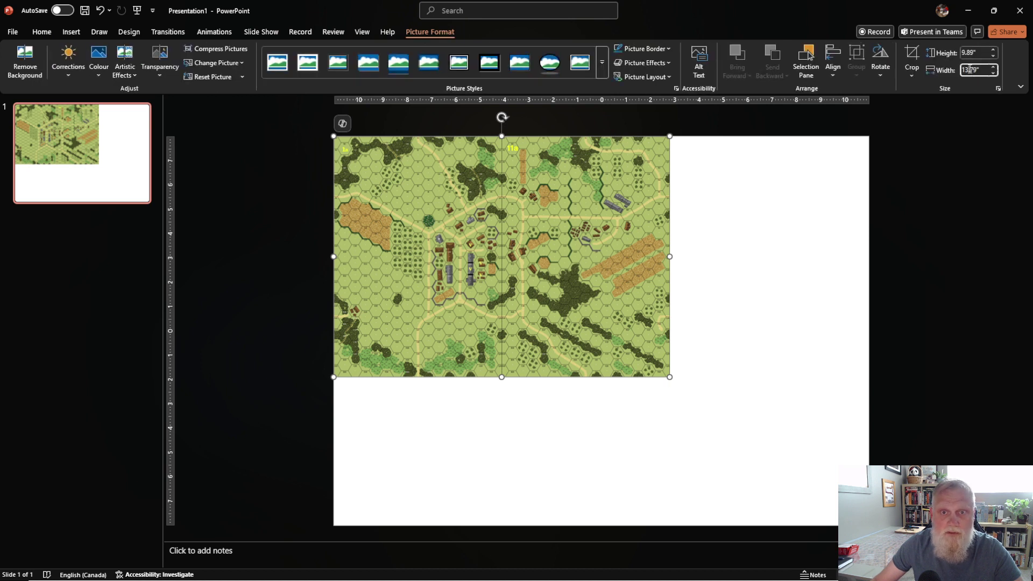
text(22)
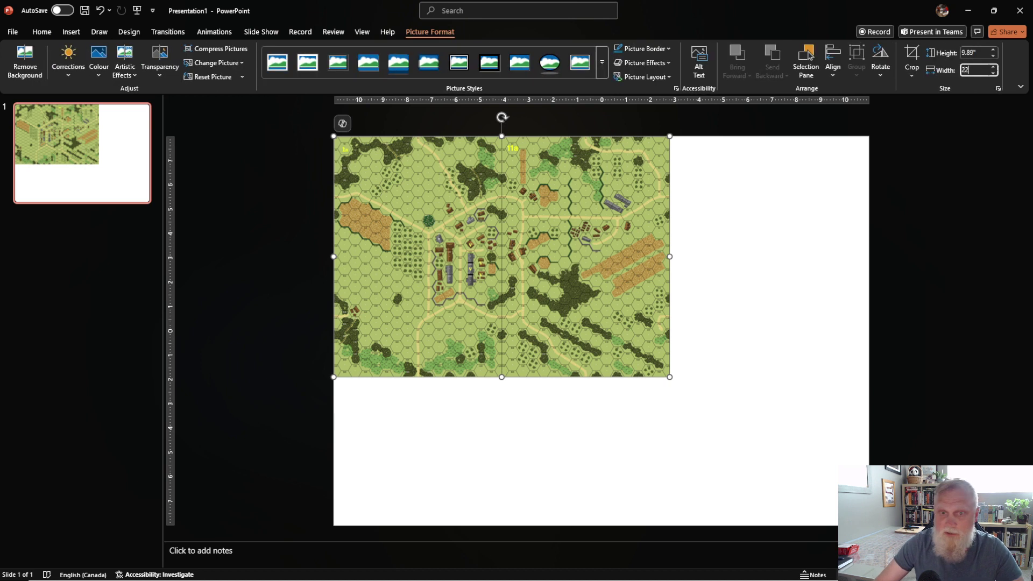
key(Return)
click(988, 151)
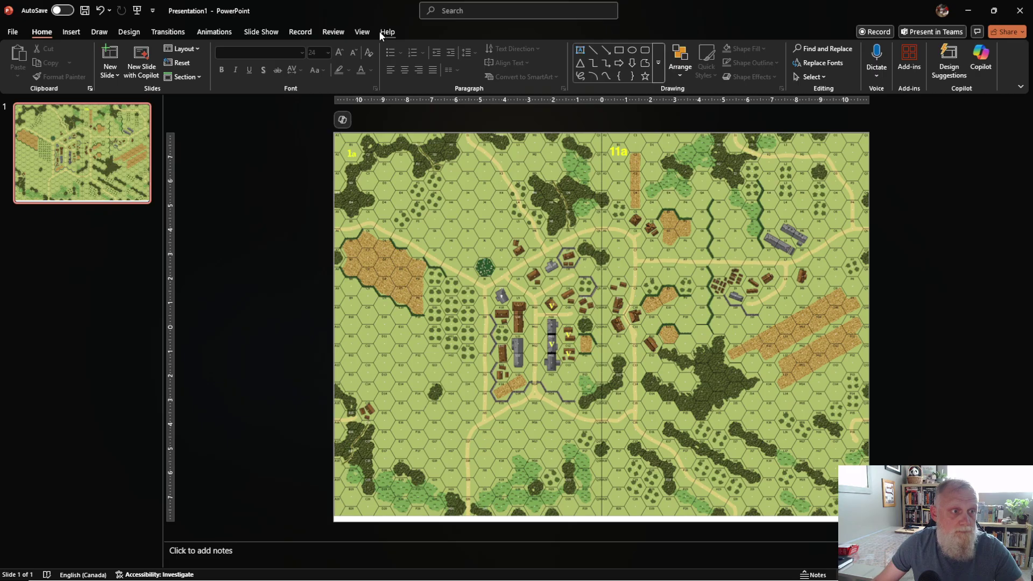
Step: Check the map picture's height and width and how it fits the slide
click(425, 183)
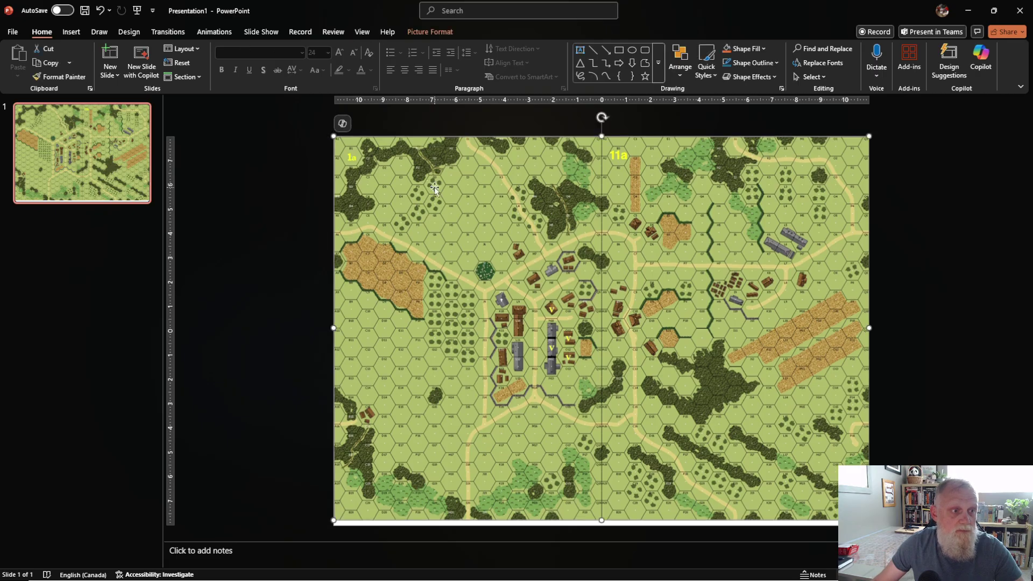
double_click(590, 223)
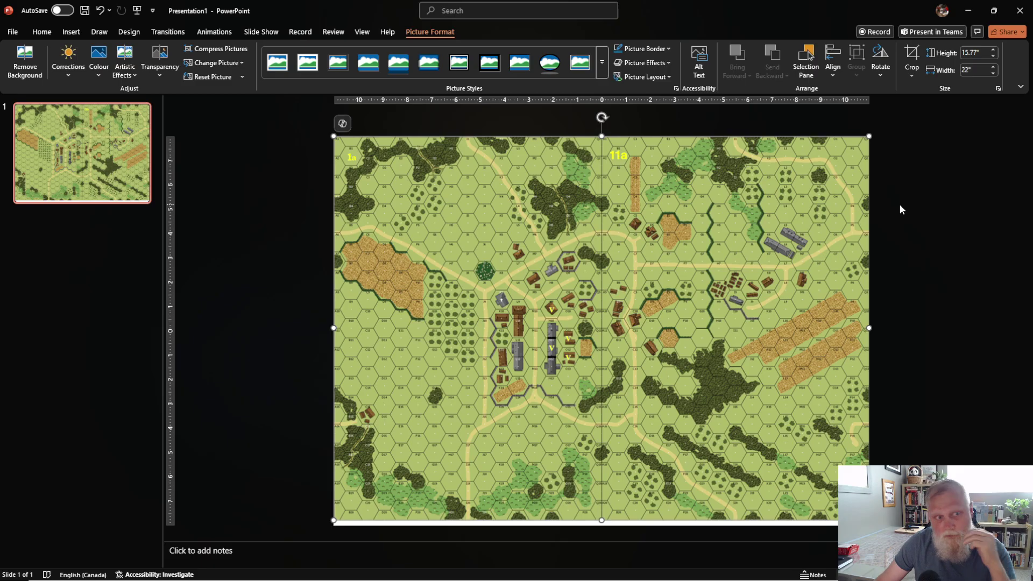
click(905, 210)
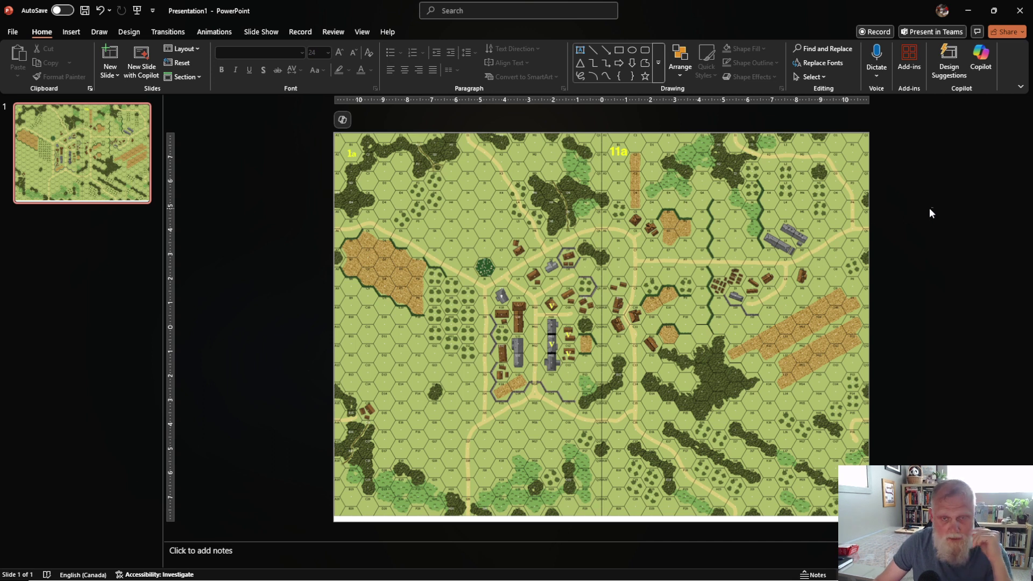
click(732, 287)
click(892, 298)
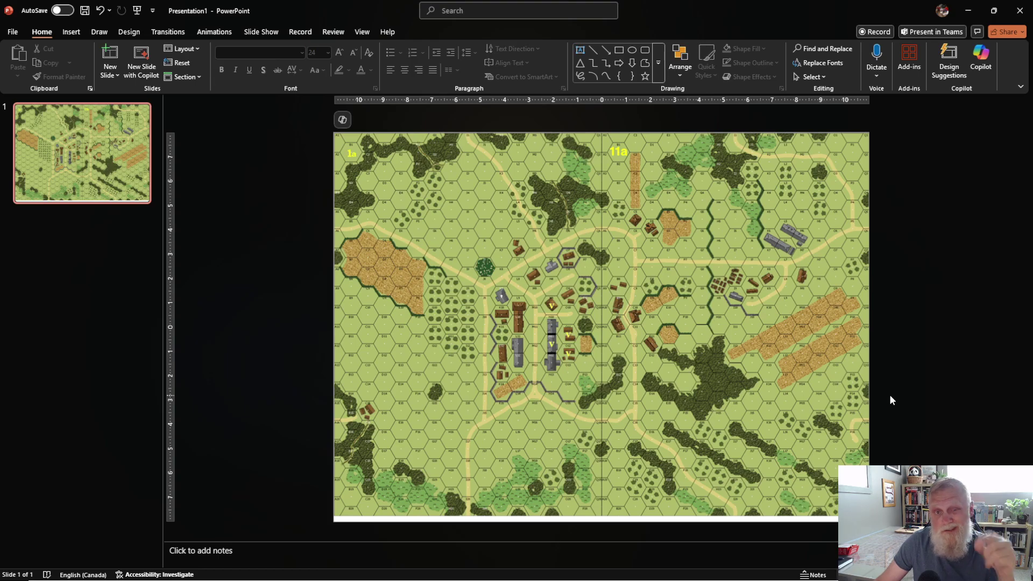
click(596, 209)
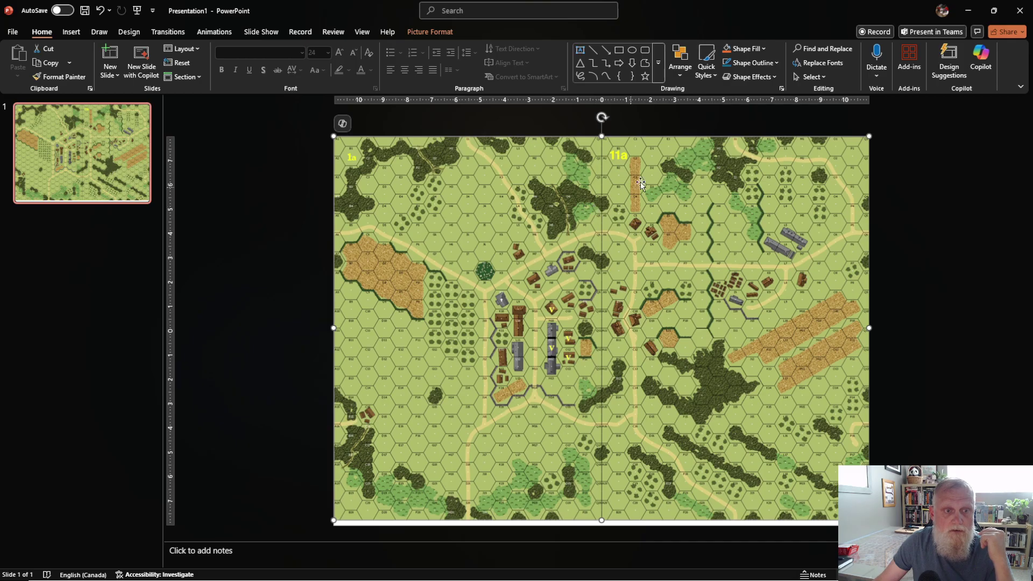
click(429, 32)
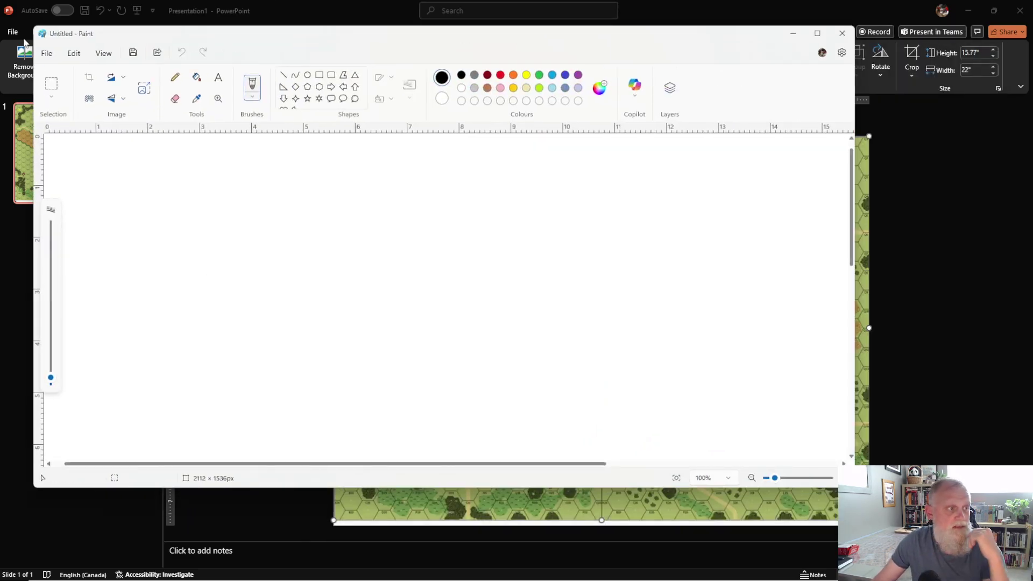
Step: Switch to Paint and open asdfasd.png from the Tutorials folder, leaving the image's scale and skew unchanged
click(47, 53)
click(69, 88)
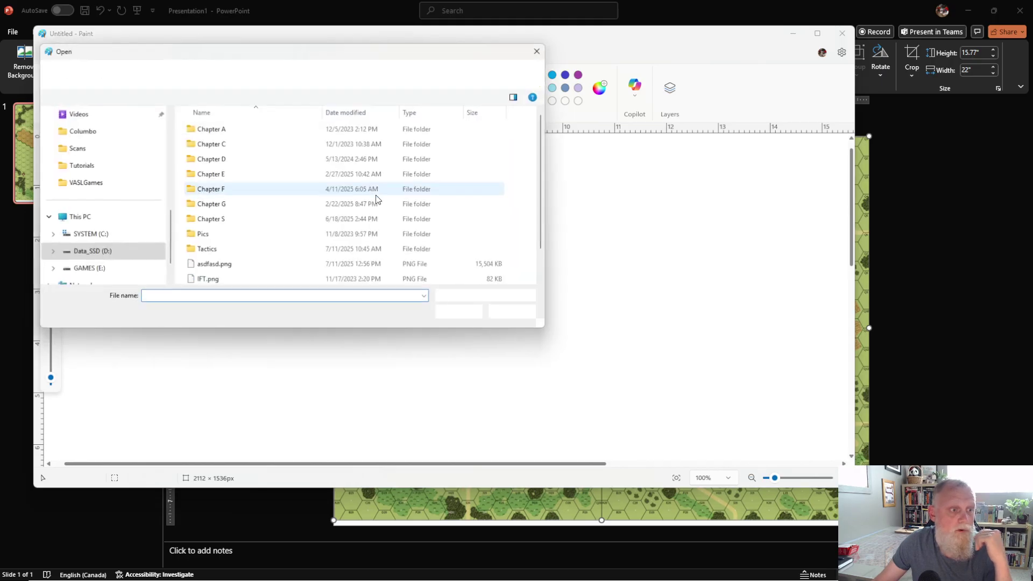
scroll(259, 202, down, 1)
double_click(218, 192)
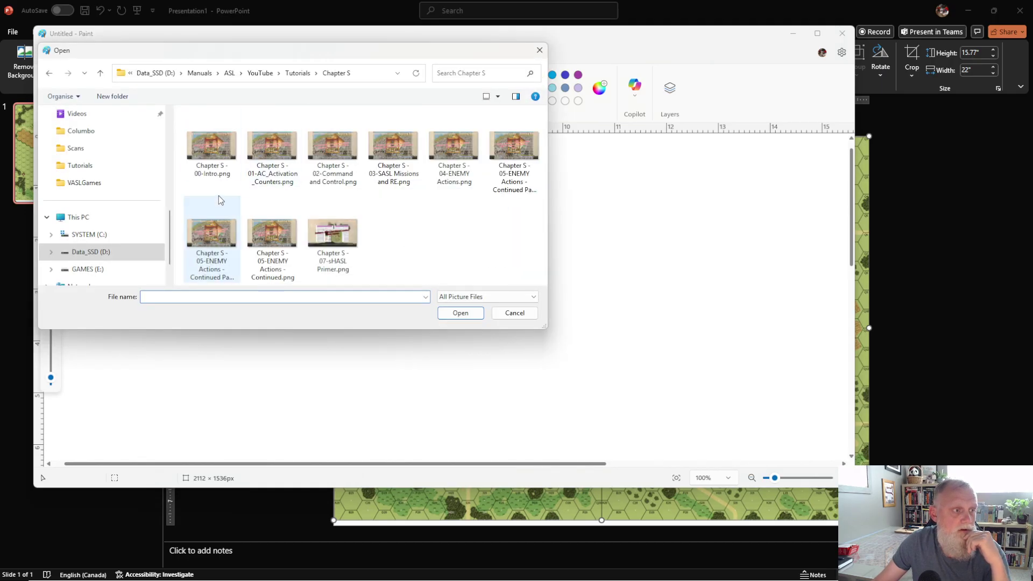
click(298, 73)
click(215, 265)
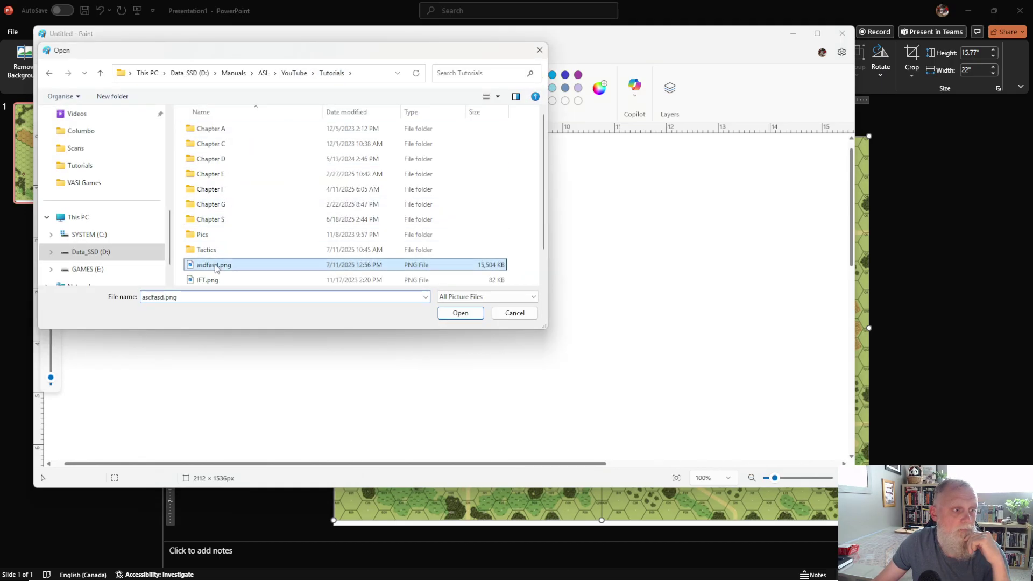
click(460, 312)
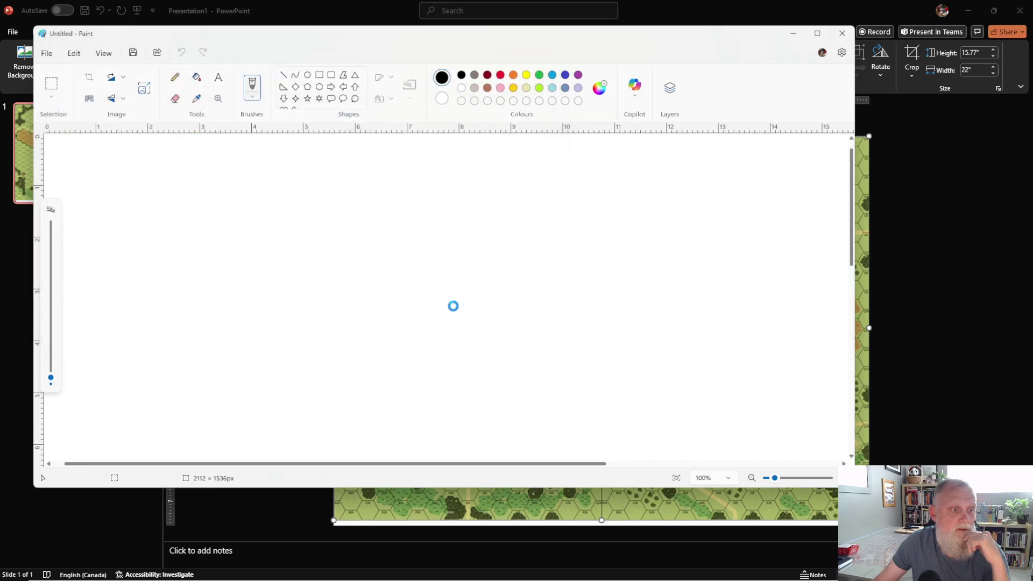
click(144, 90)
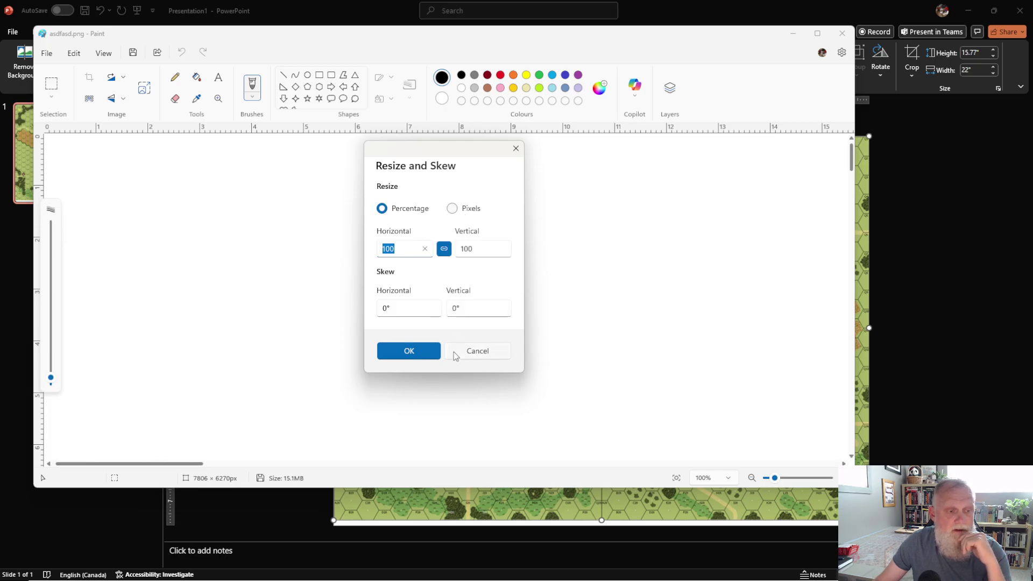
click(487, 358)
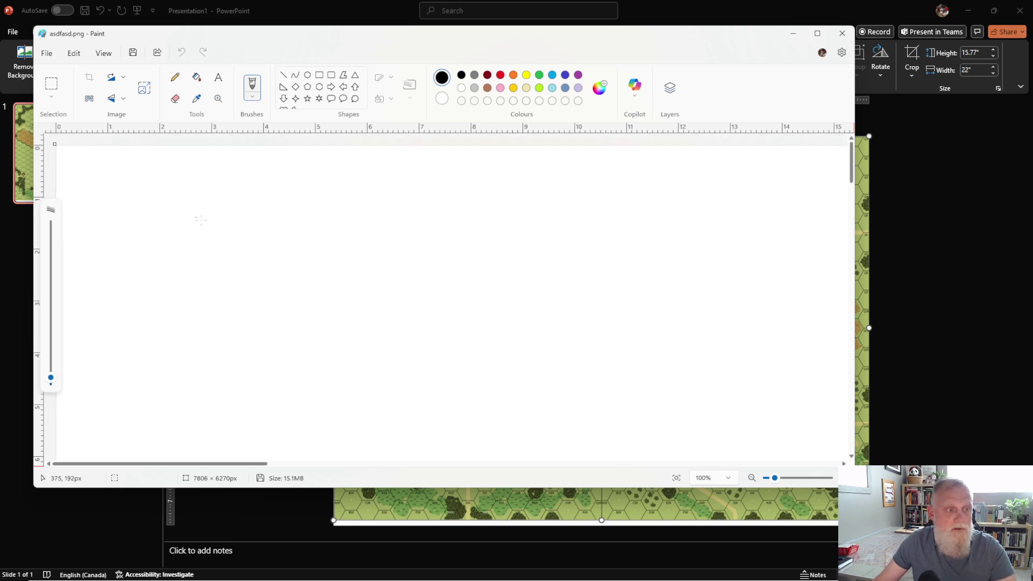
Step: Trim the canvas to the map board, about 5415 by 3870 px, cutting off the title banner, counters and white margins
scroll(201, 219, down, 10)
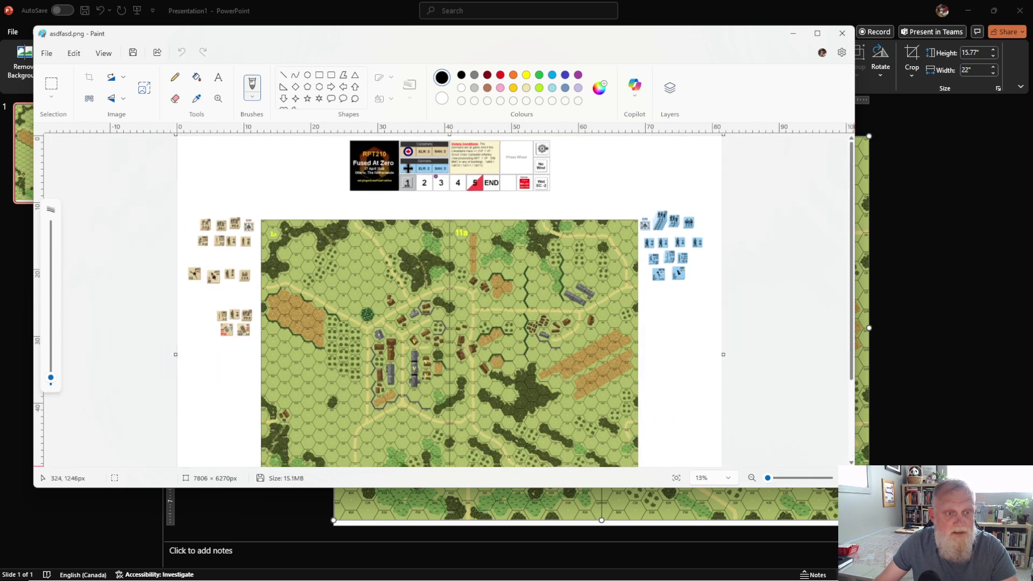
scroll(200, 223, down, 2)
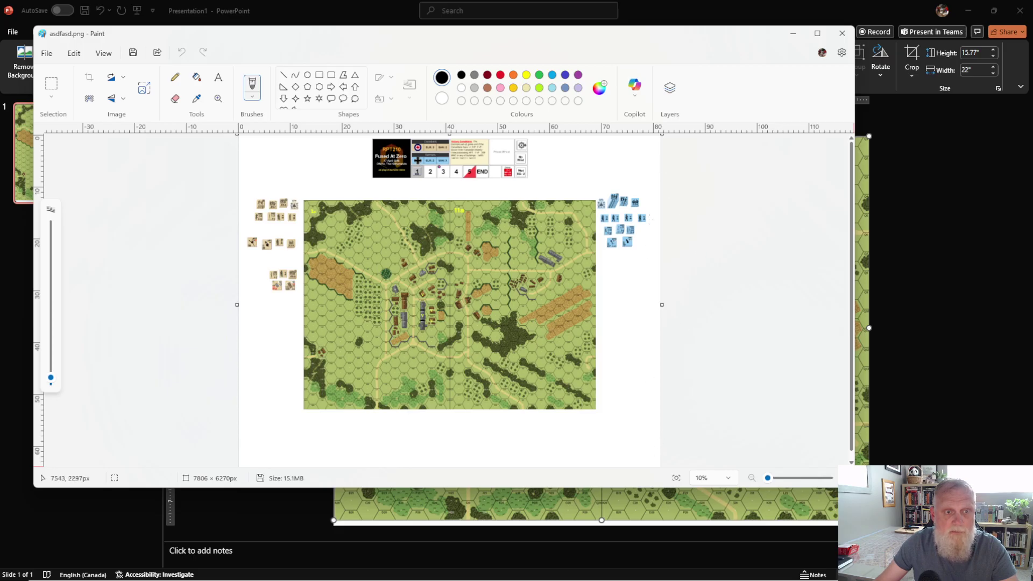
drag(661, 135, 597, 199)
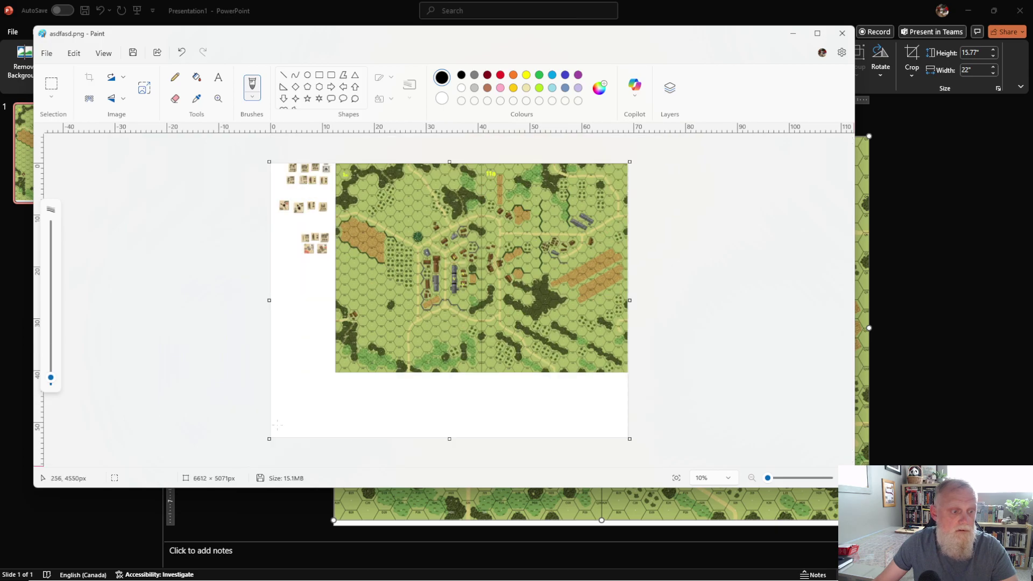
drag(269, 438, 334, 374)
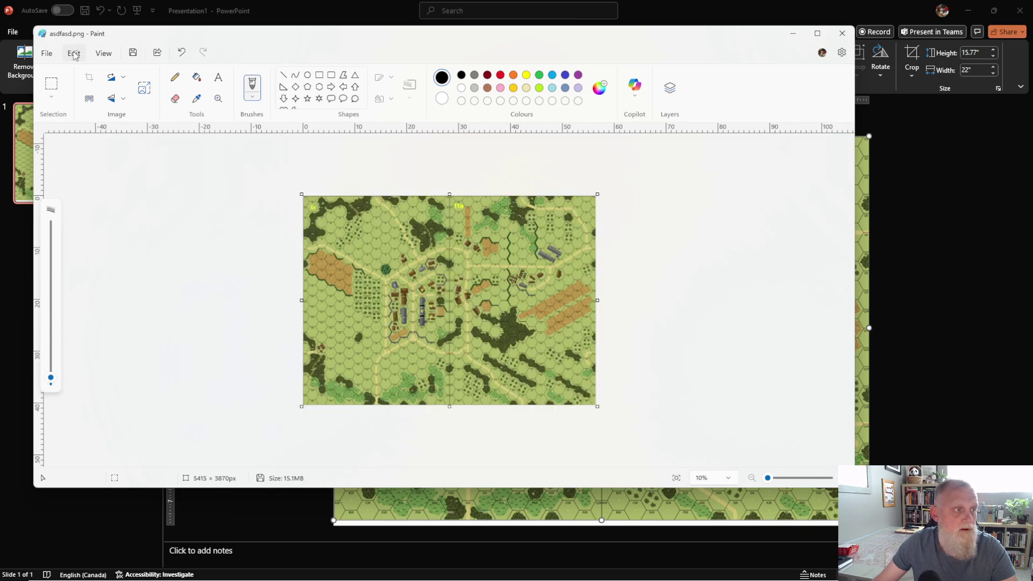
Step: Check the trimmed image's resolution and its dimensions in pixels in the image properties, and return to the PowerPoint slide
click(47, 53)
click(84, 236)
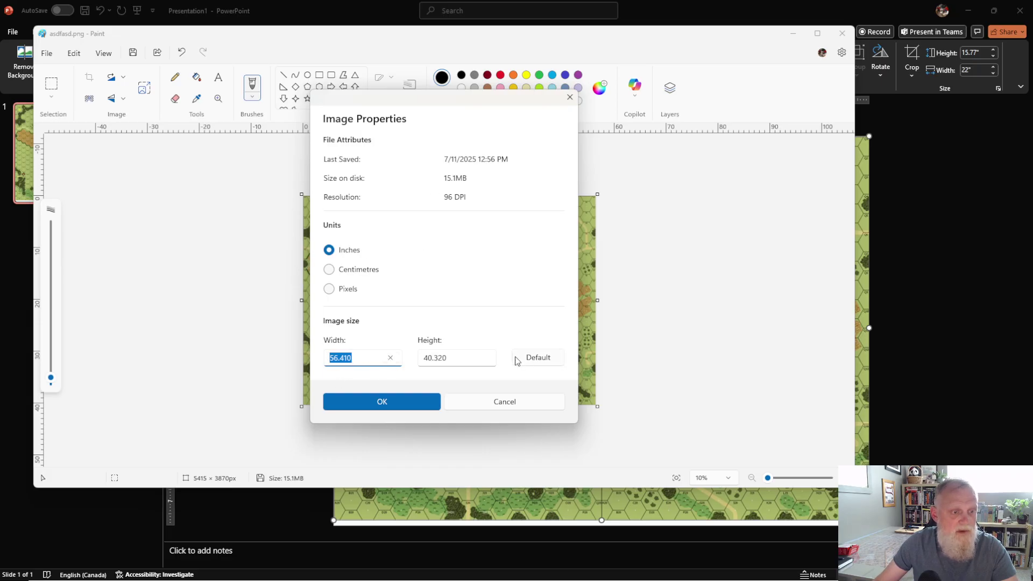
click(329, 289)
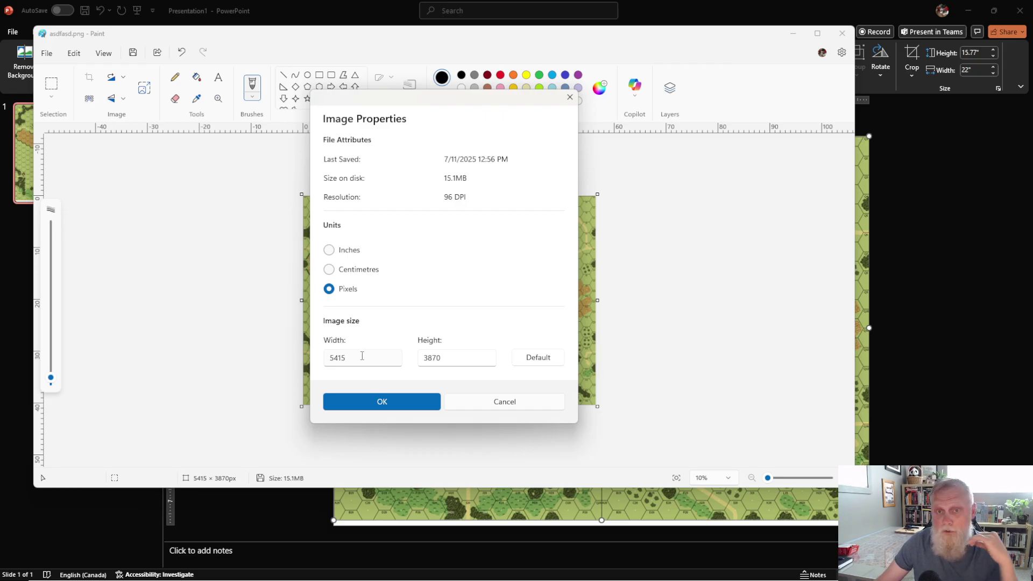
click(505, 403)
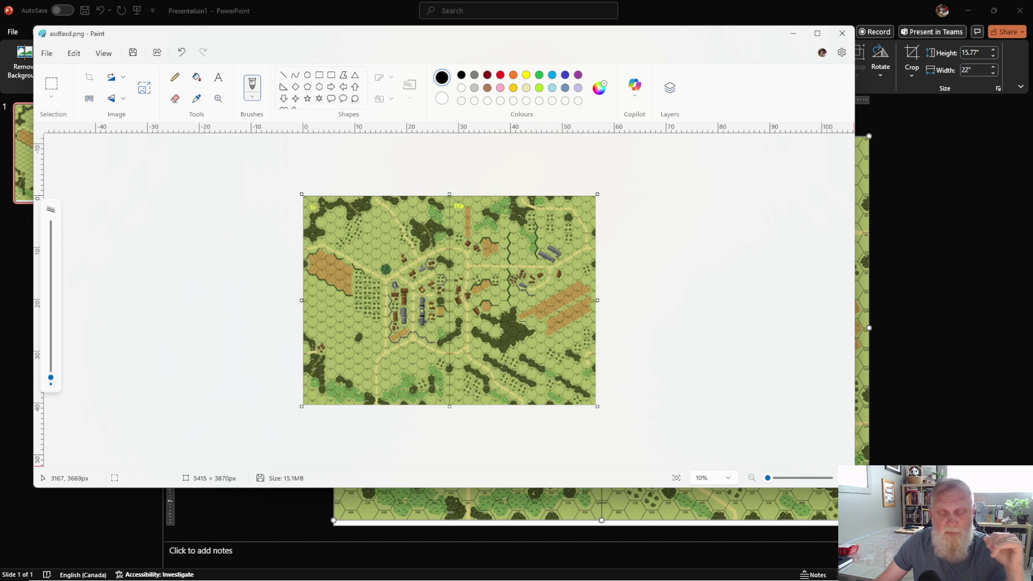
click(795, 35)
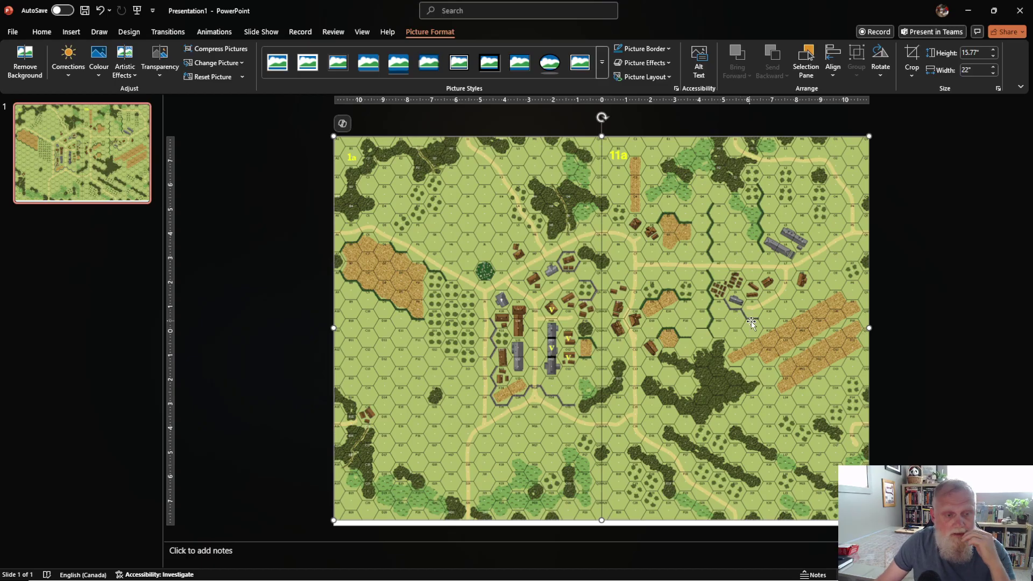
click(931, 328)
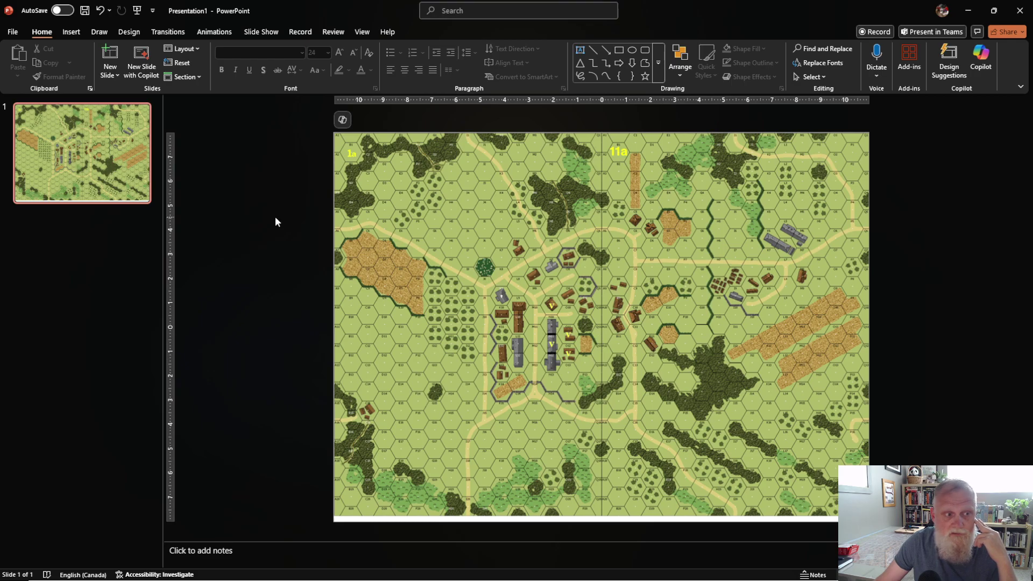
Step: Check PowerPoint's available save-as file formats and the slide's print preview, and return to the slide
click(13, 32)
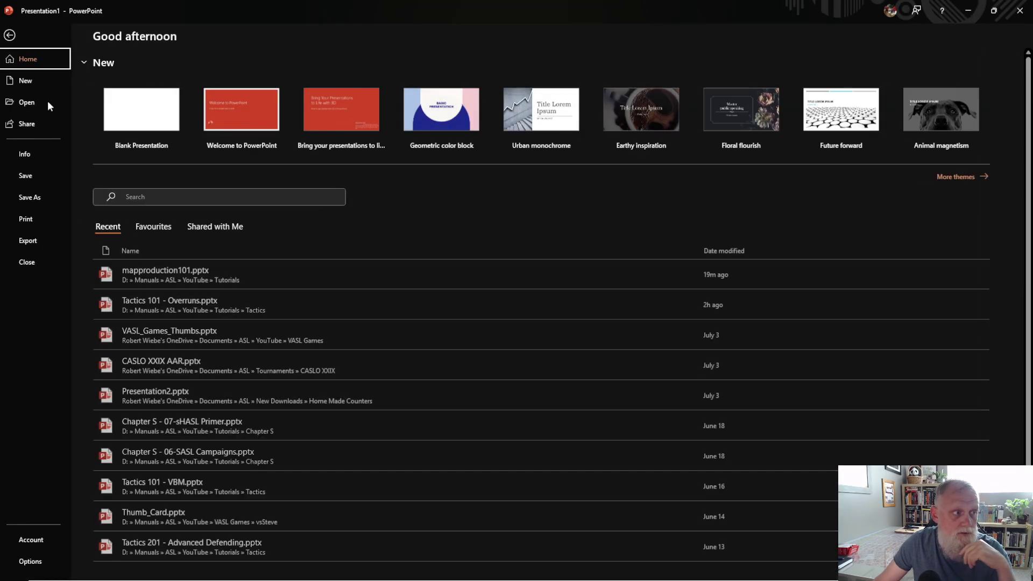
click(32, 198)
click(386, 97)
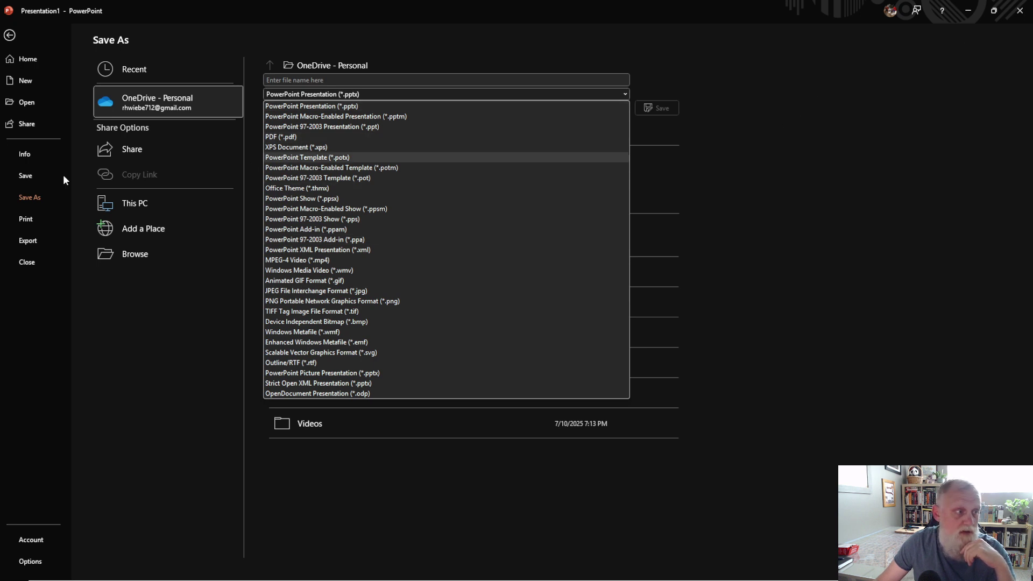
click(25, 219)
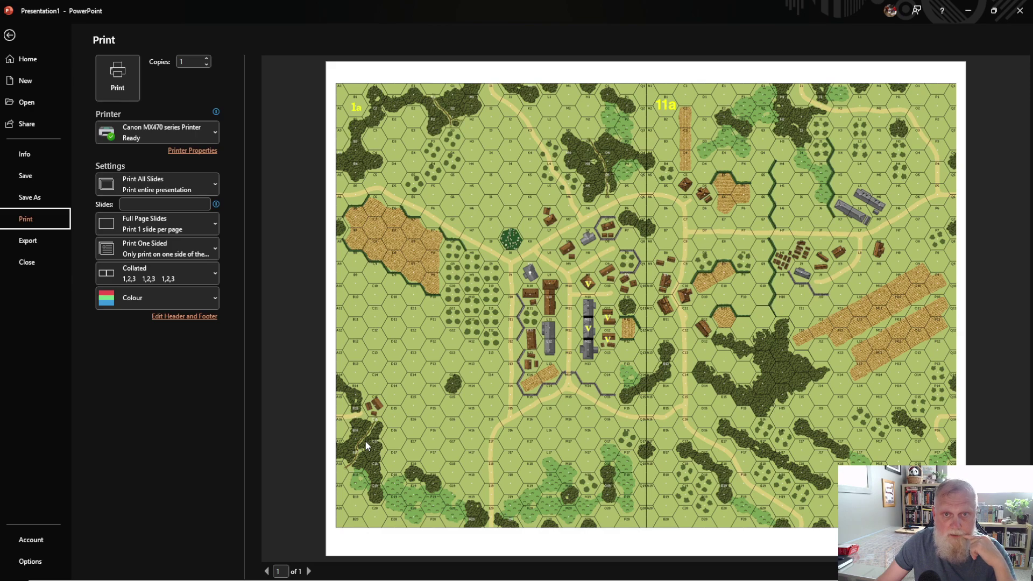
key(Escape)
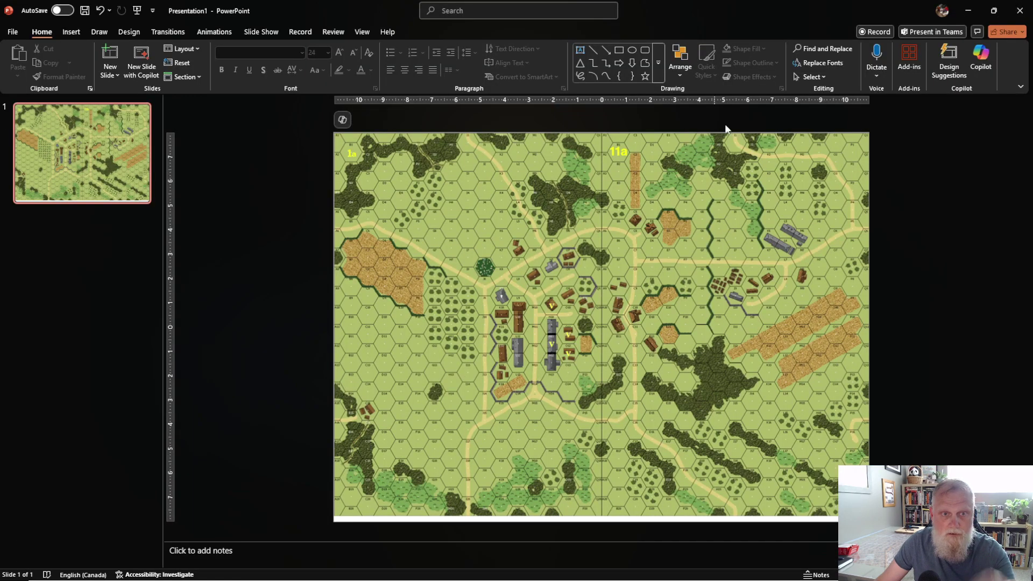
Step: Switch to Photoshop, where asdfasd.png is open, and close the floating Navigator palette
click(968, 10)
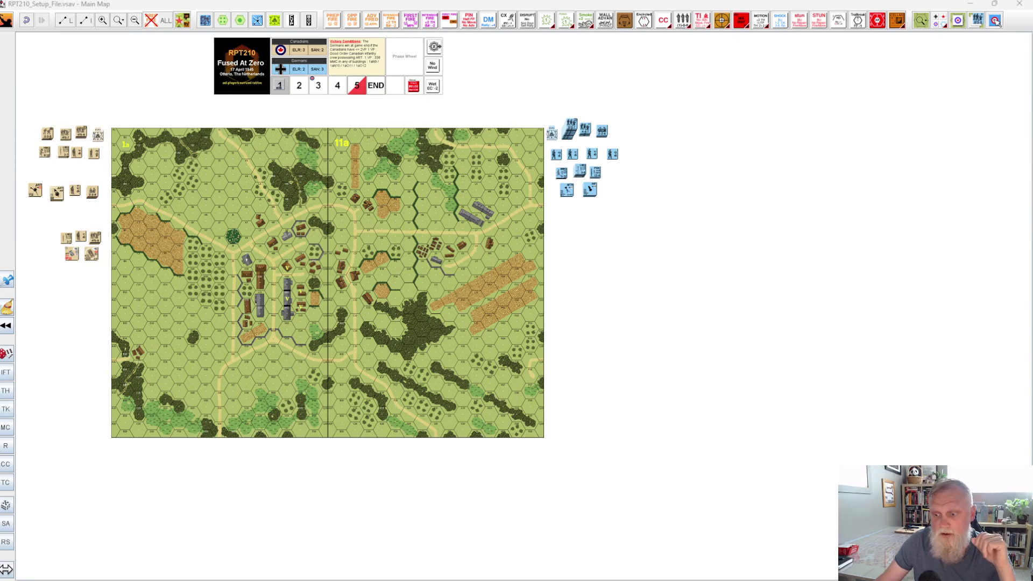
key(alt+Tab)
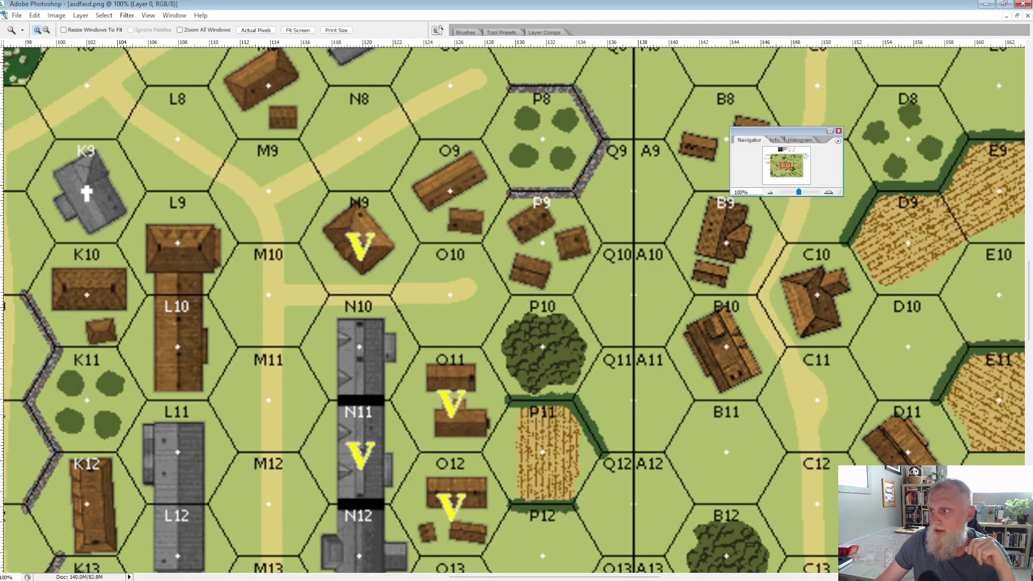
click(839, 131)
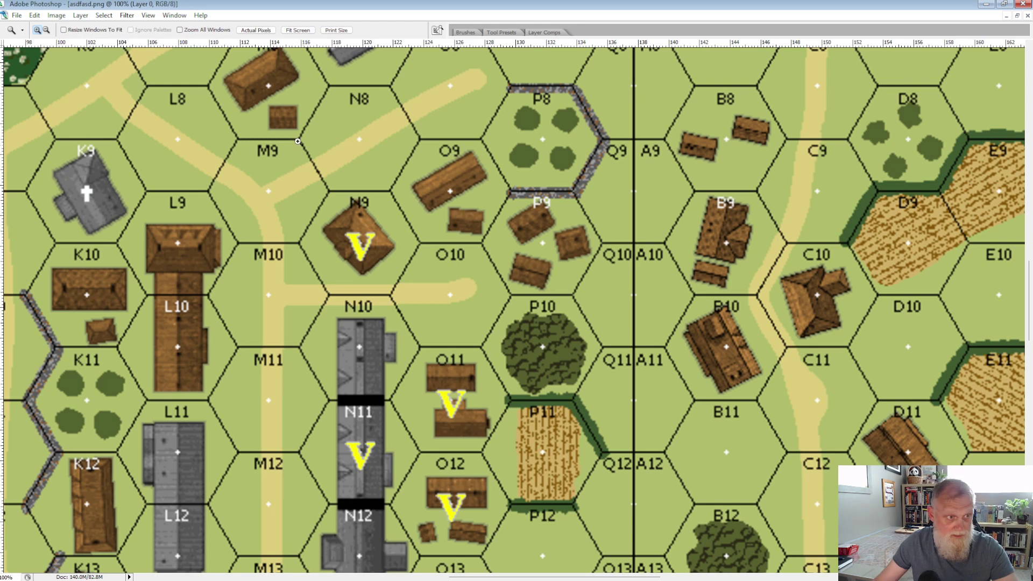
Step: Resample the image to a resolution of 150 pixels/inch, with the document size displayed in inches
click(52, 16)
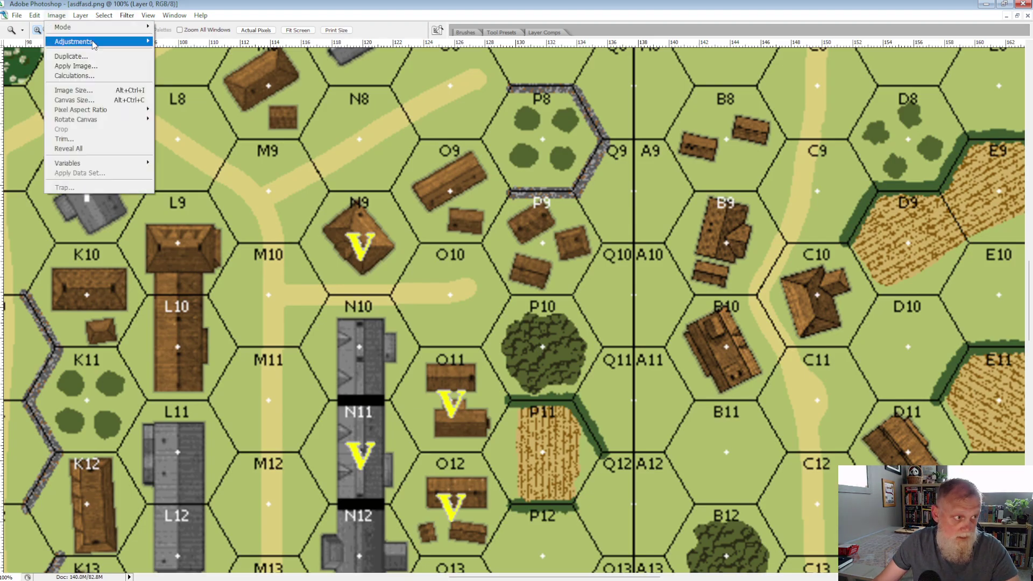
click(71, 90)
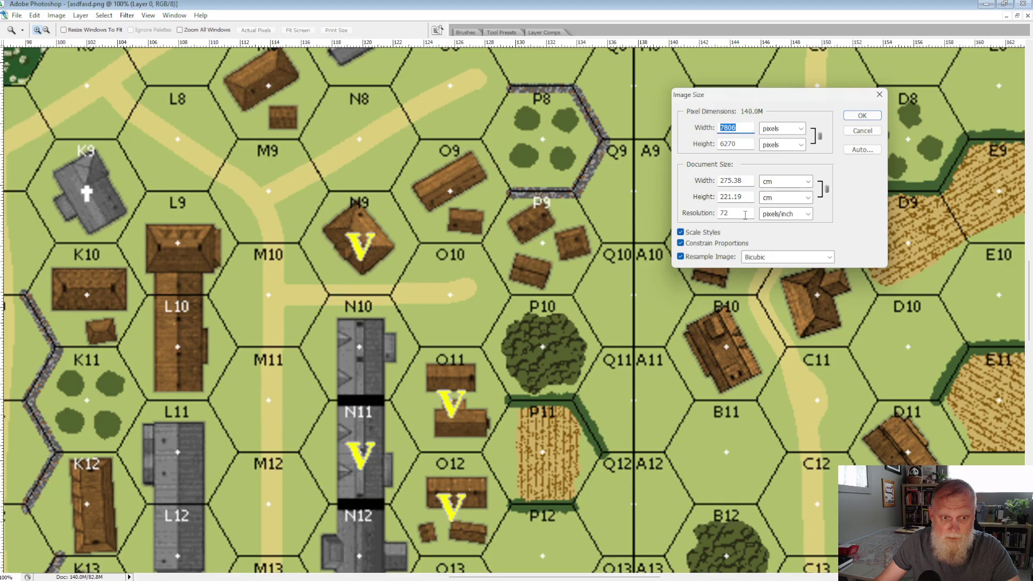
click(785, 182)
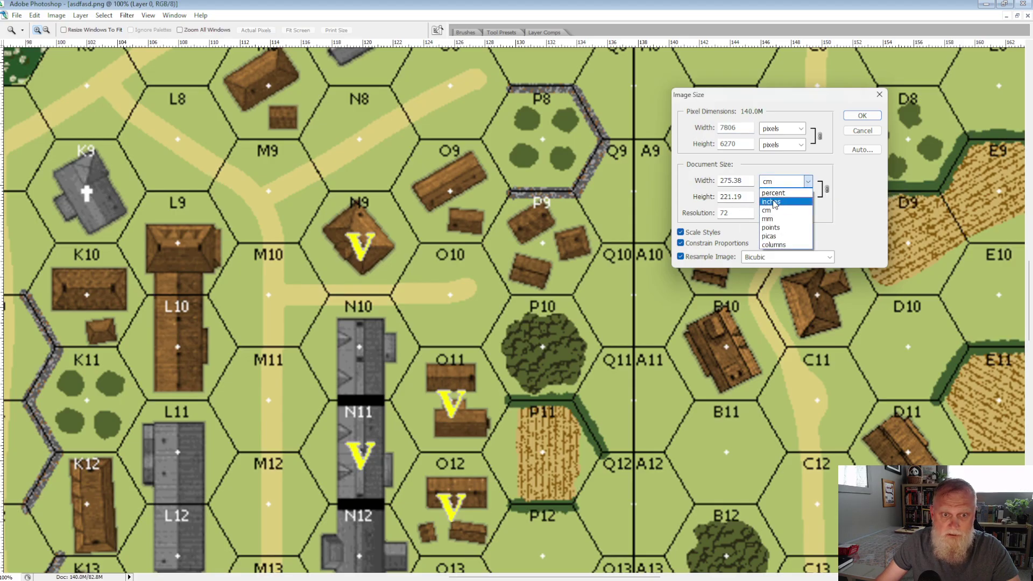
click(774, 201)
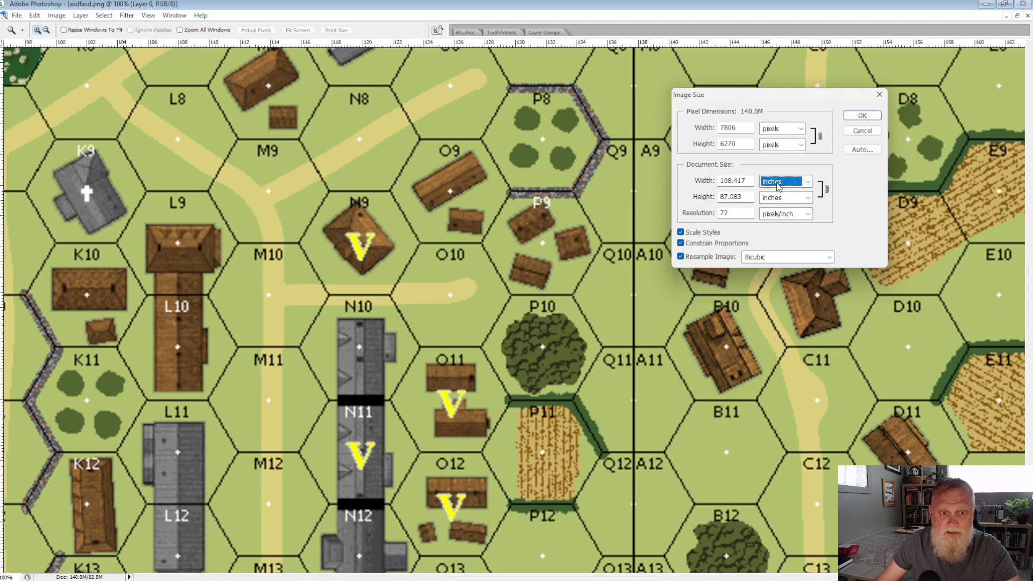
double_click(732, 213)
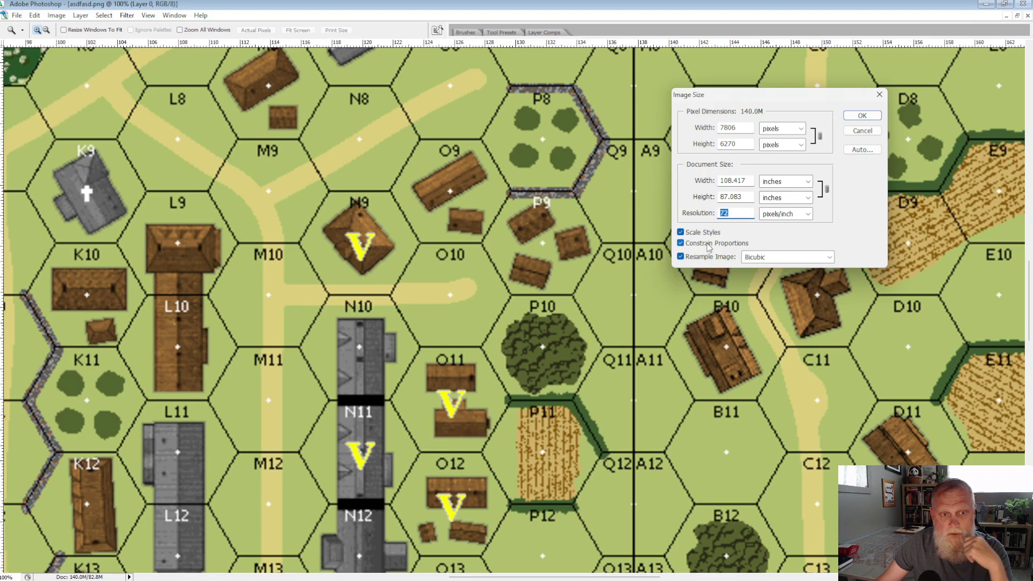
text(300)
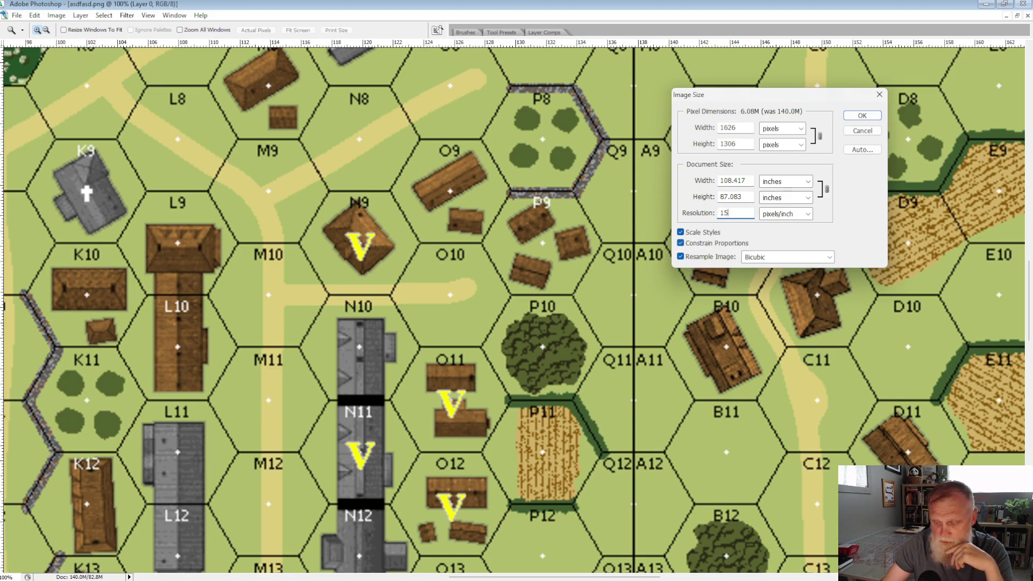
key(Return)
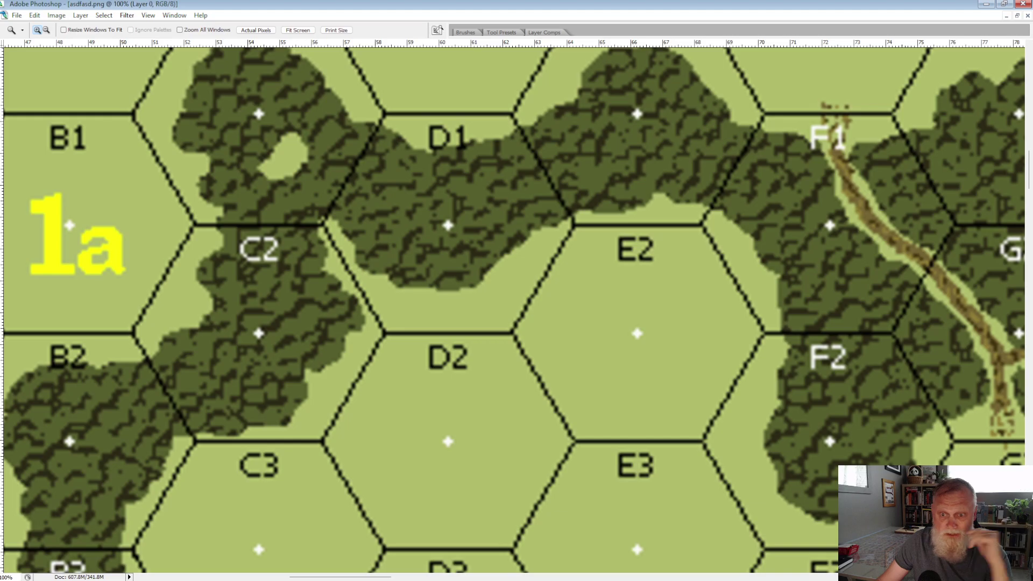
Step: Crop the image to the two map boards, about 11231 by 8058 px, cutting off the title banner, counters and white margins
key(h)
key(ctrl+0)
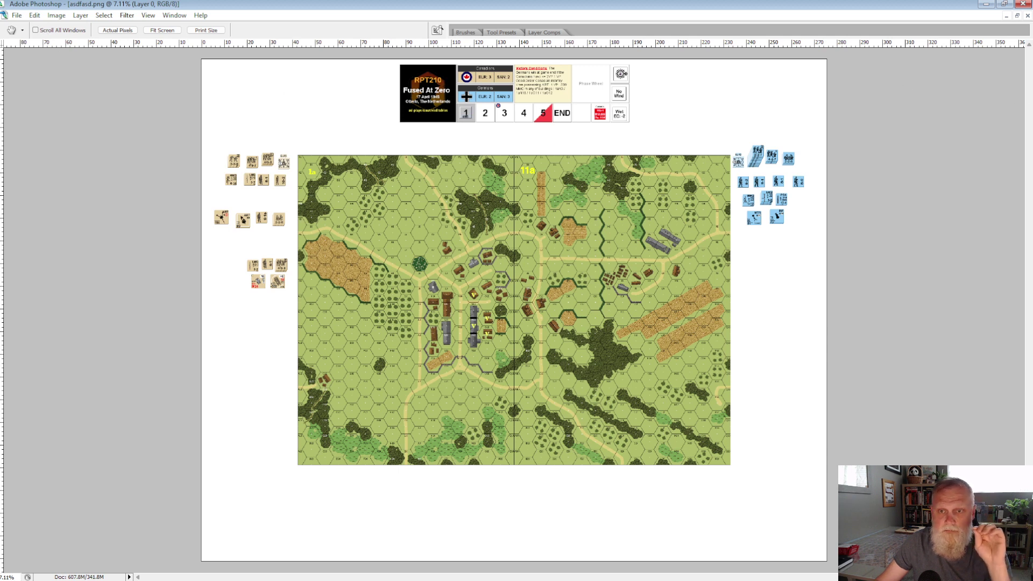
key(c)
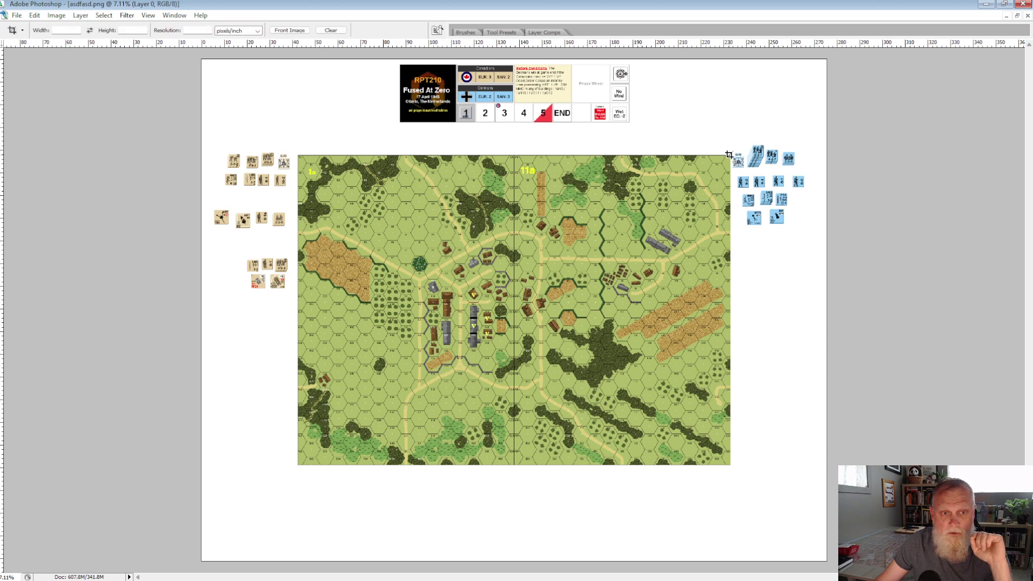
drag(728, 156, 292, 460)
key(Return)
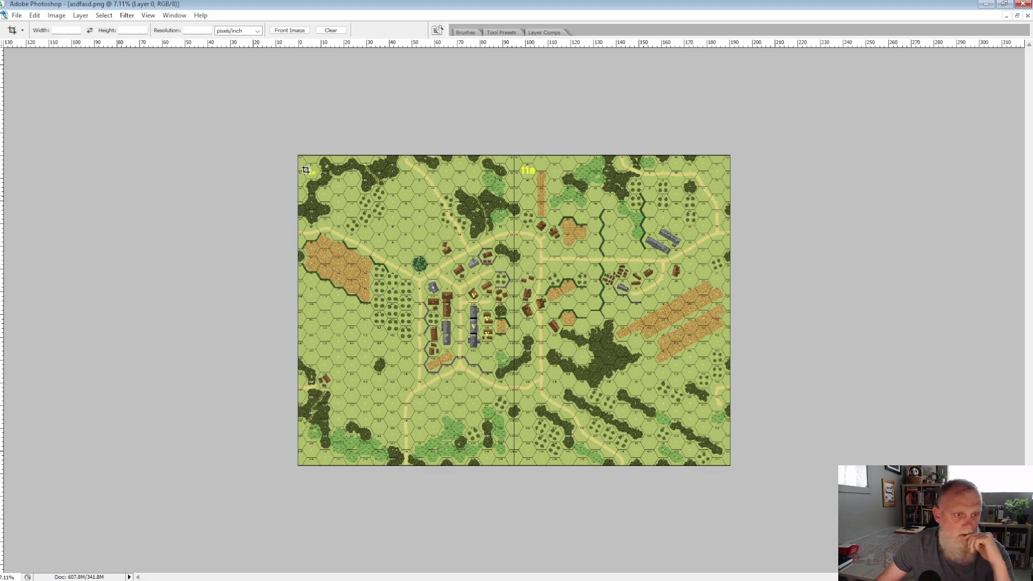
Step: Resize the cropped map to a document width of 22 inches with constrained proportions, keeping 150 pixels/inch
click(56, 15)
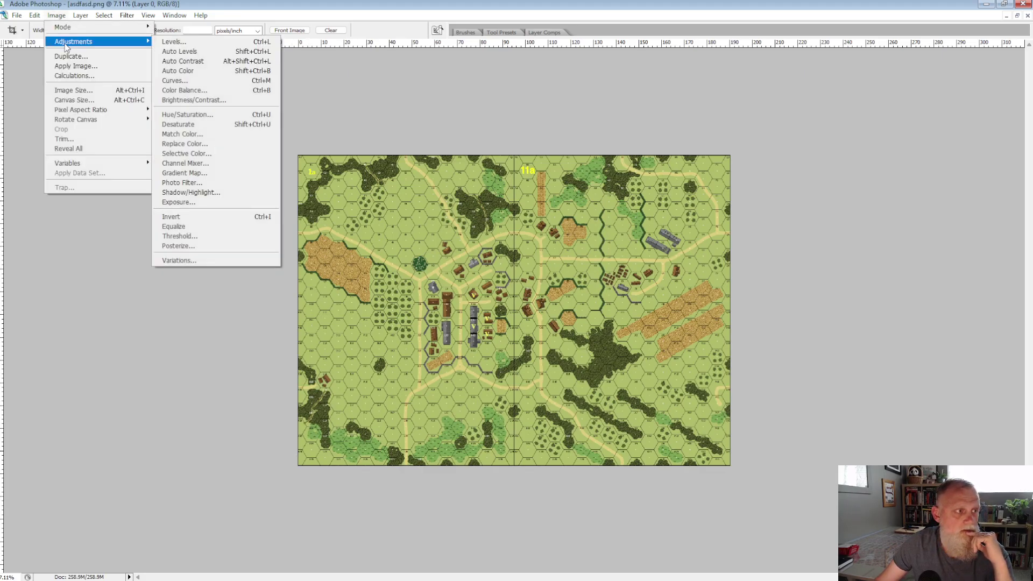
click(73, 90)
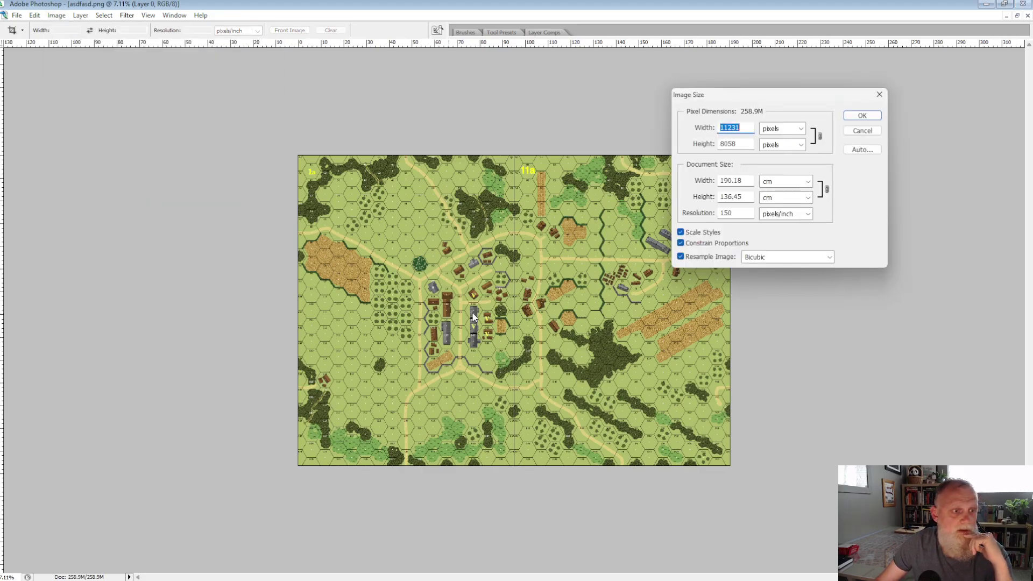
click(783, 190)
click(770, 200)
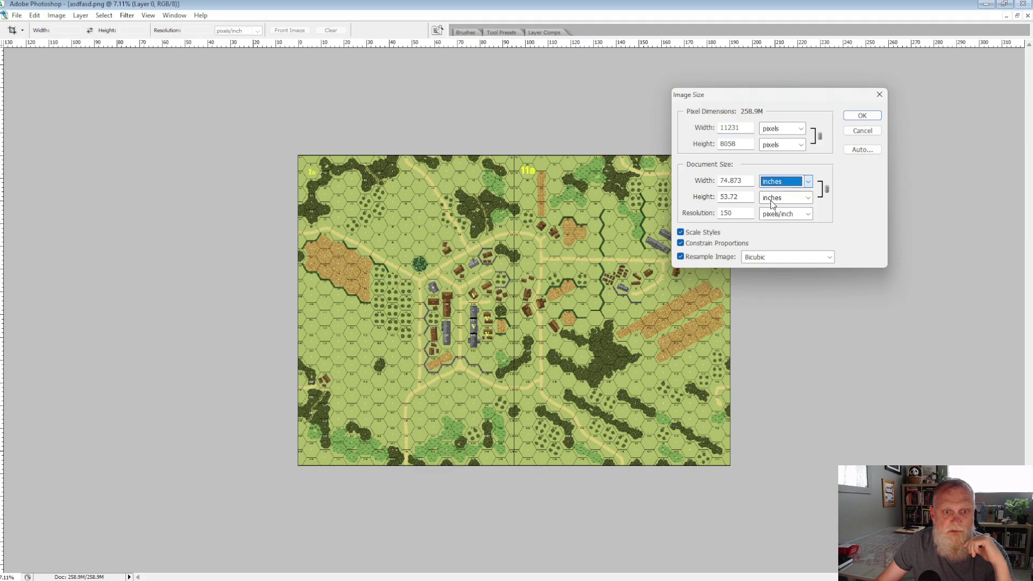
double_click(747, 182)
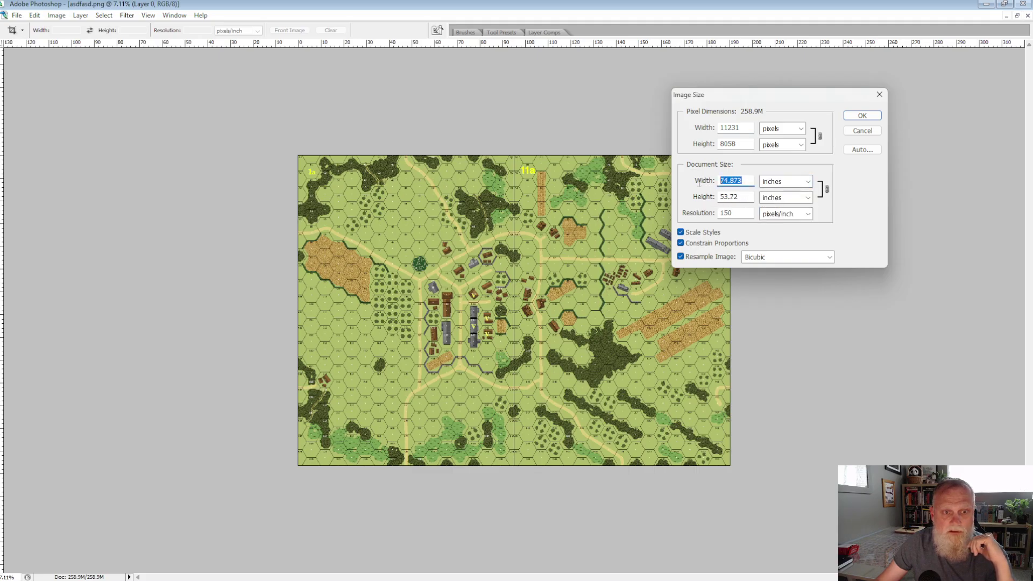
text(22)
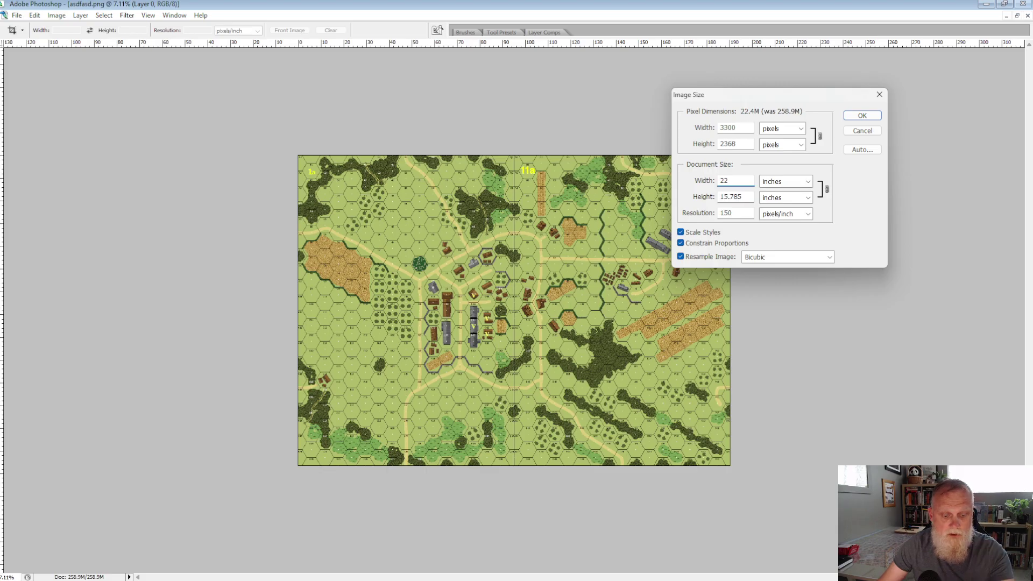
key(Tab)
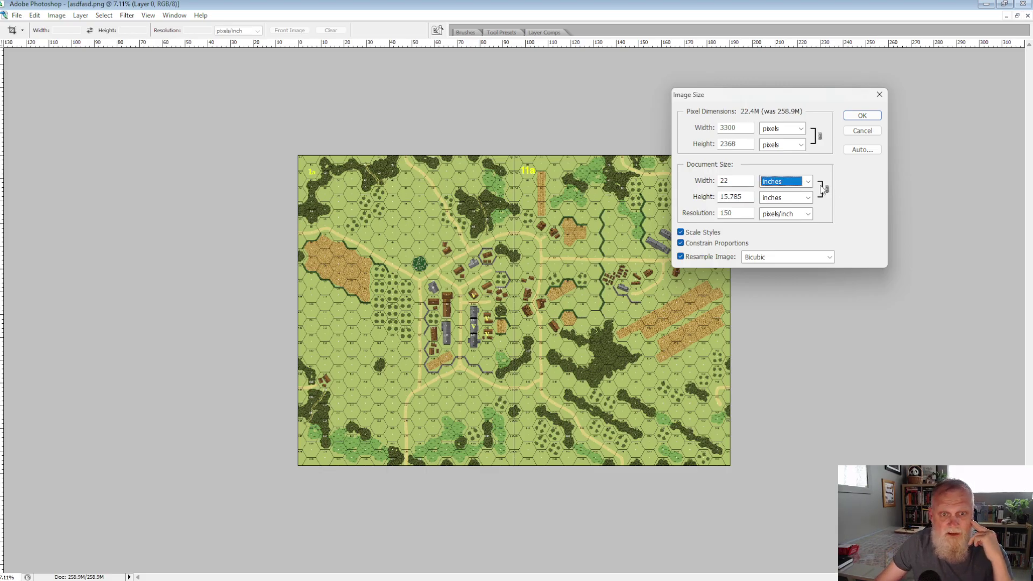
key(shift+Tab)
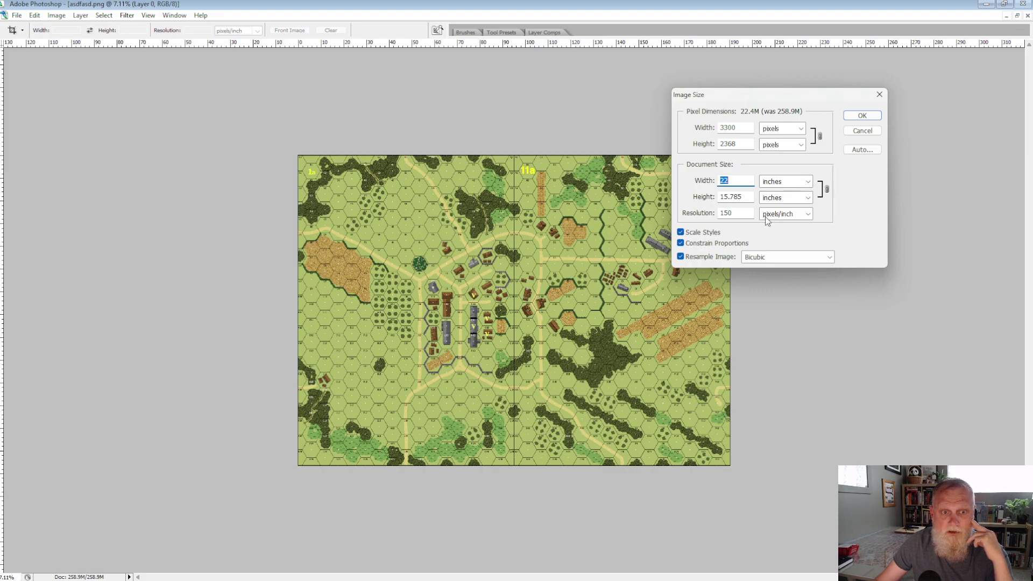
click(862, 115)
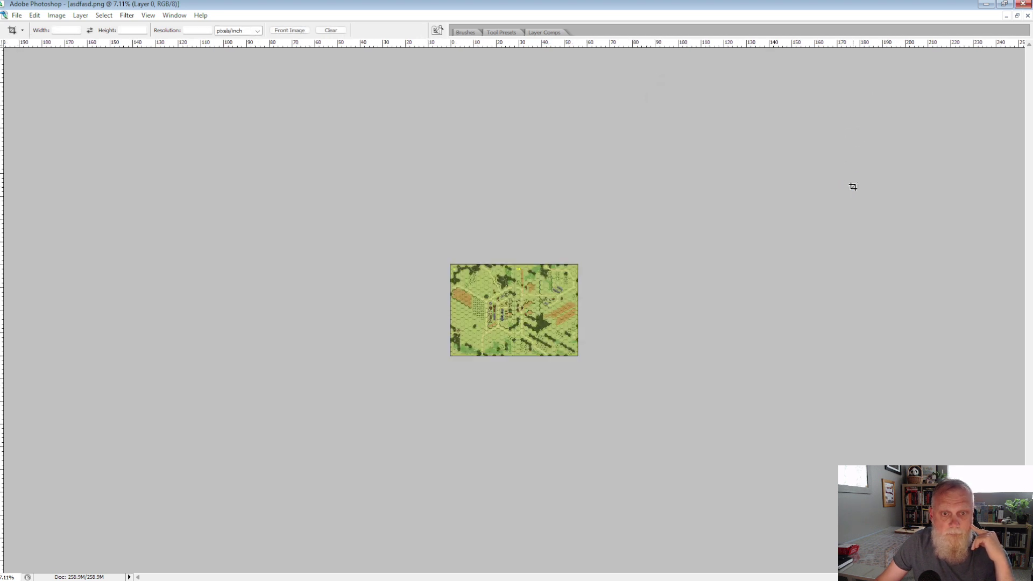
Step: Examine the resized map's sharpness as a whole, close up around the board seam, and at 100% zoom
key(h)
key(ctrl+0)
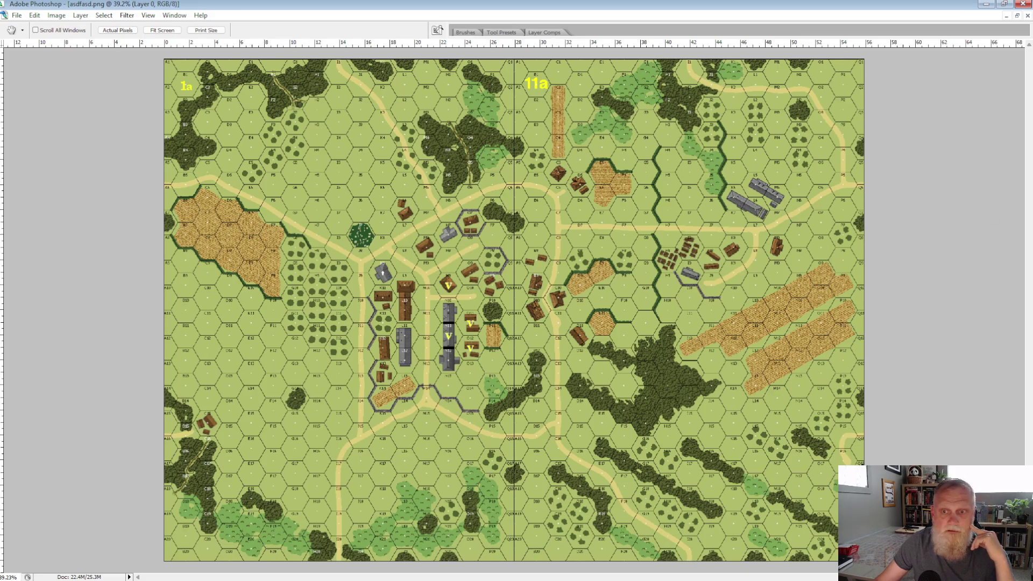
key(z)
drag(496, 249, 533, 301)
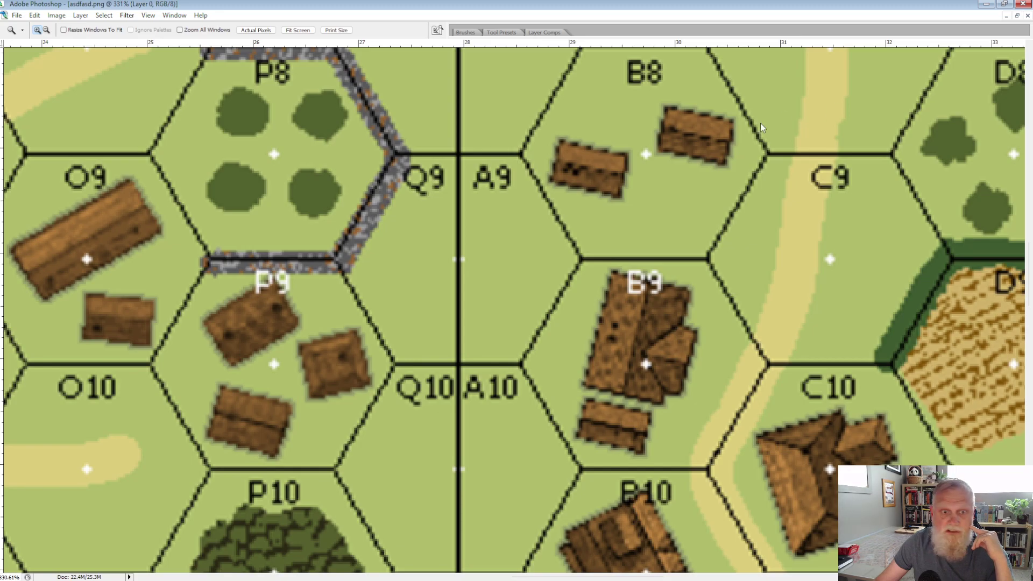
key(shift+Tab)
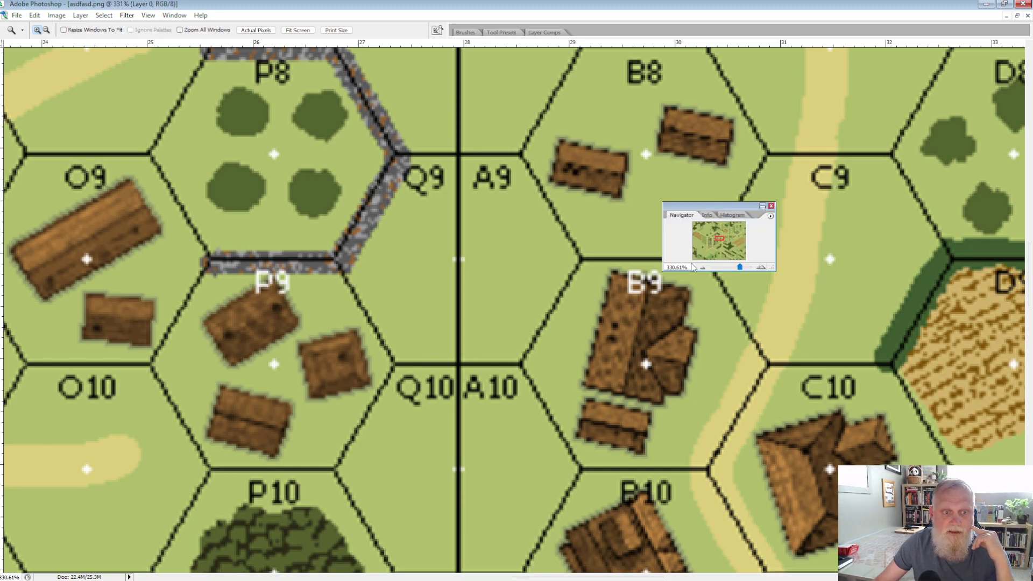
drag(693, 267, 630, 267)
text(100)
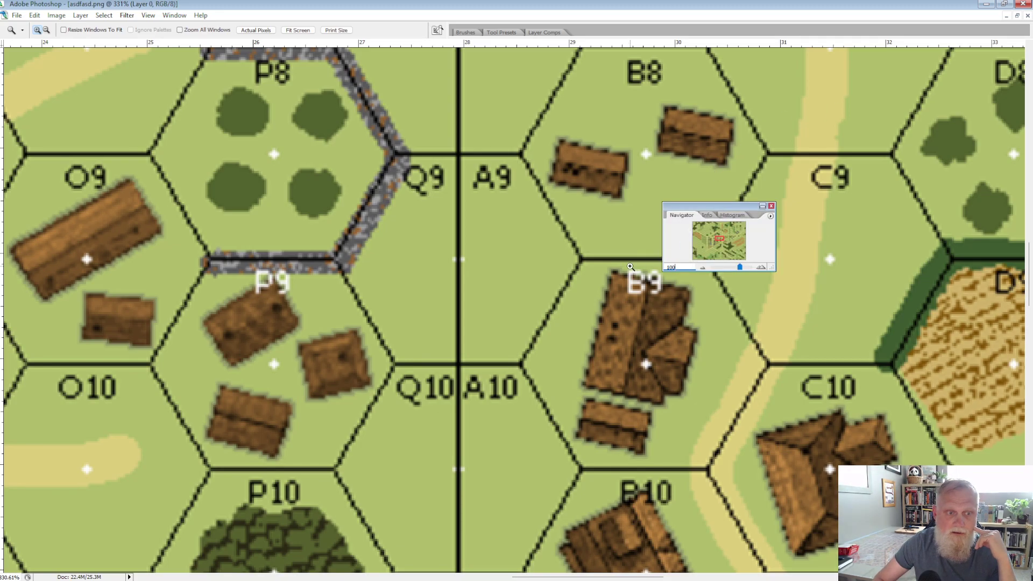
key(Return)
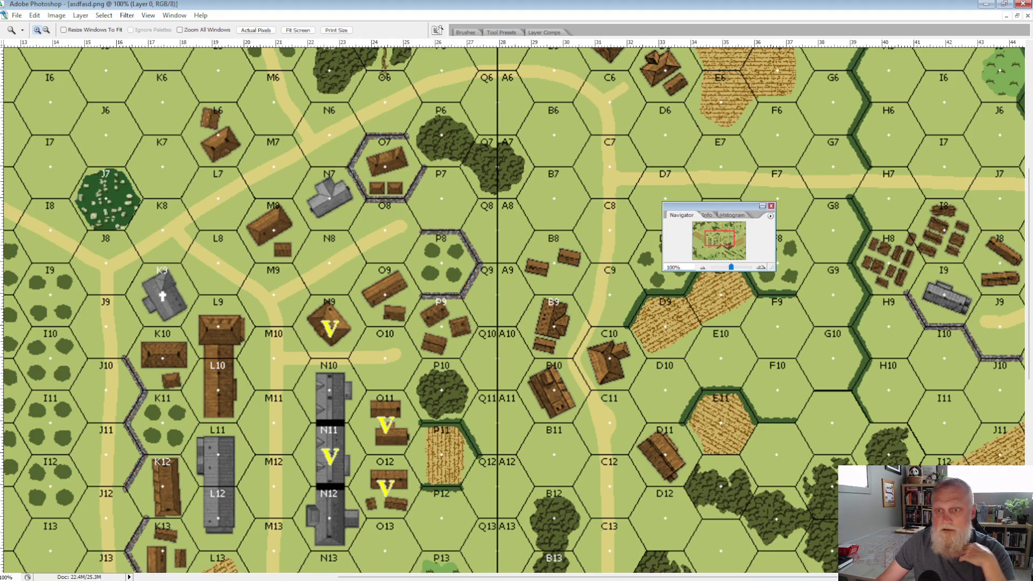
click(771, 205)
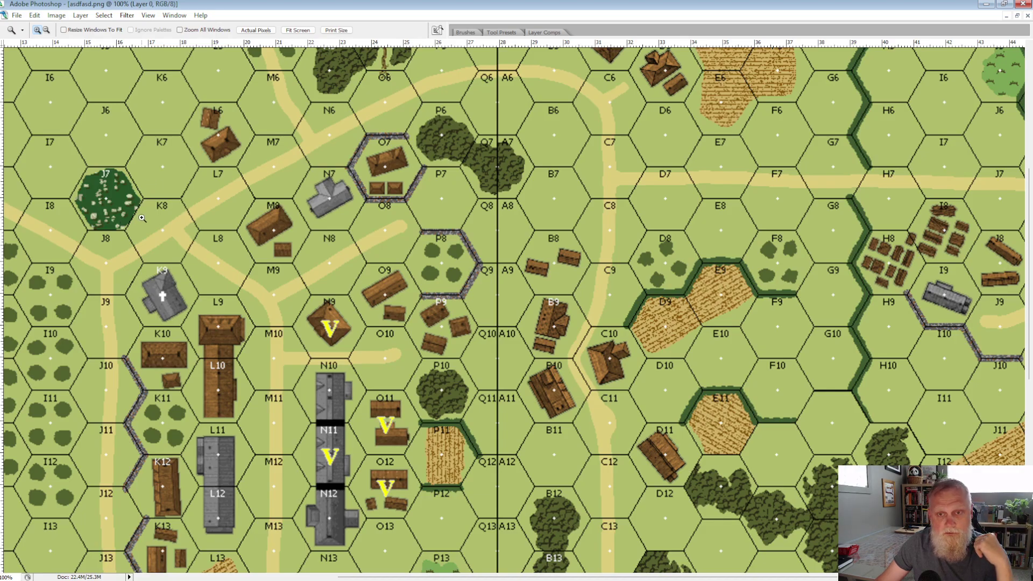
Step: Save a copy of the resized map in Photoshop EPS format as asdfasd.eps in the Tutorials folder
click(18, 15)
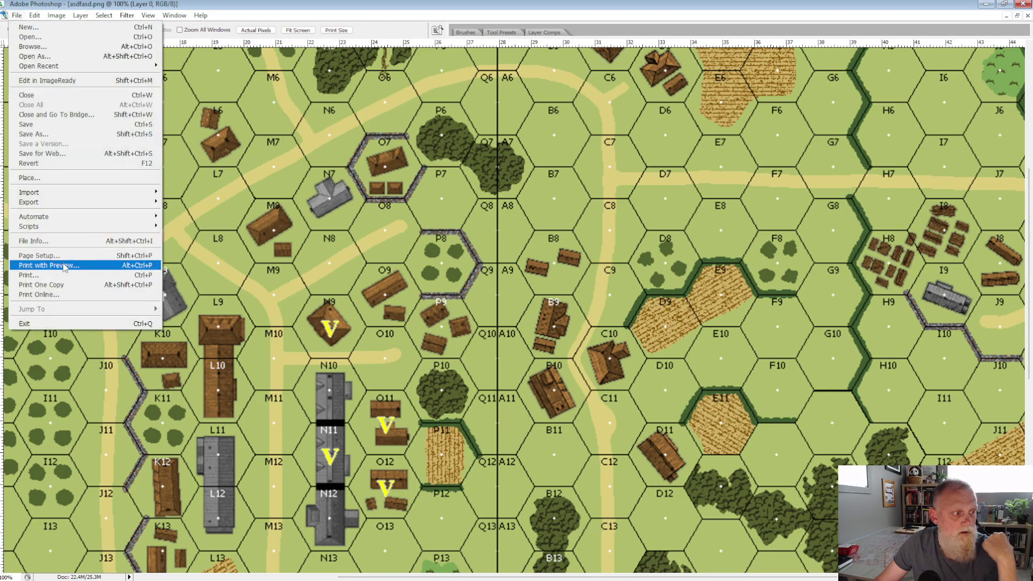
click(30, 134)
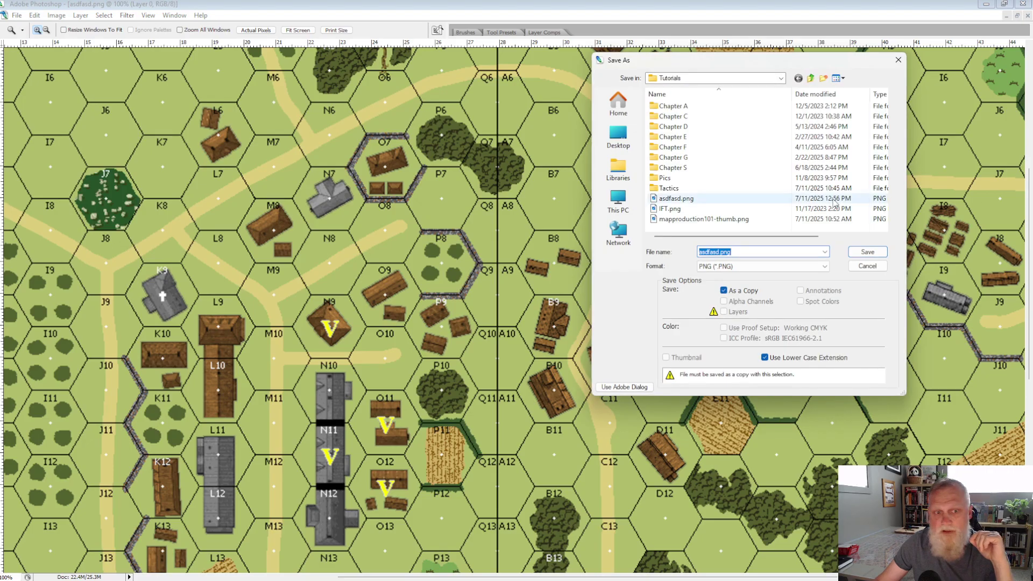
click(753, 266)
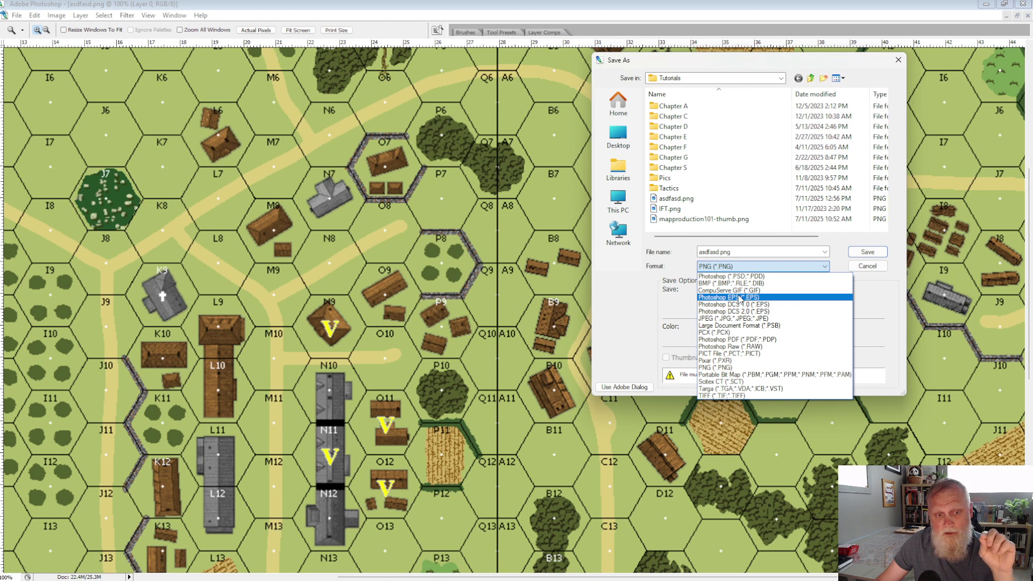
click(740, 297)
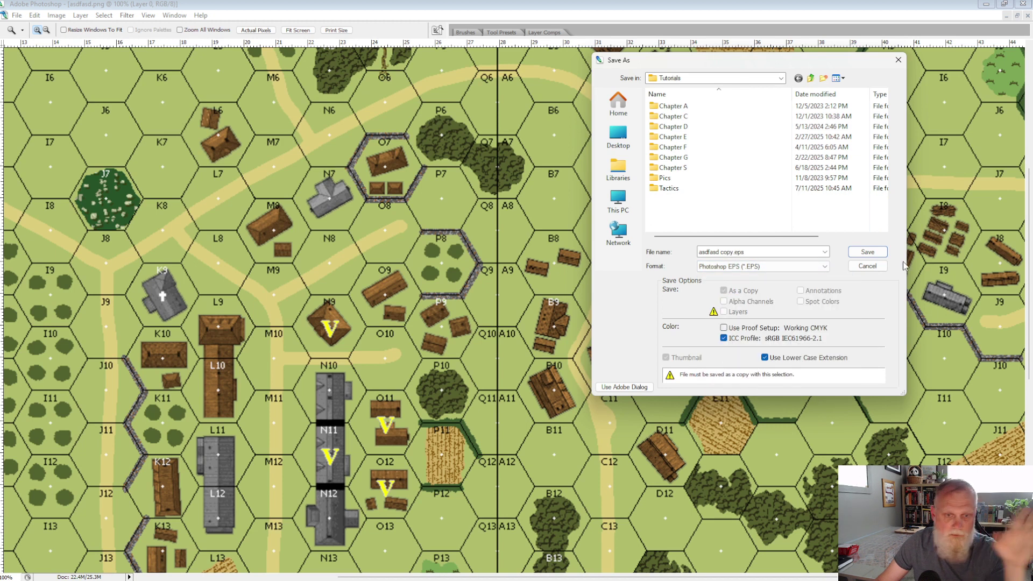
double_click(726, 252)
key(BackSpace)
key(BackSpace)
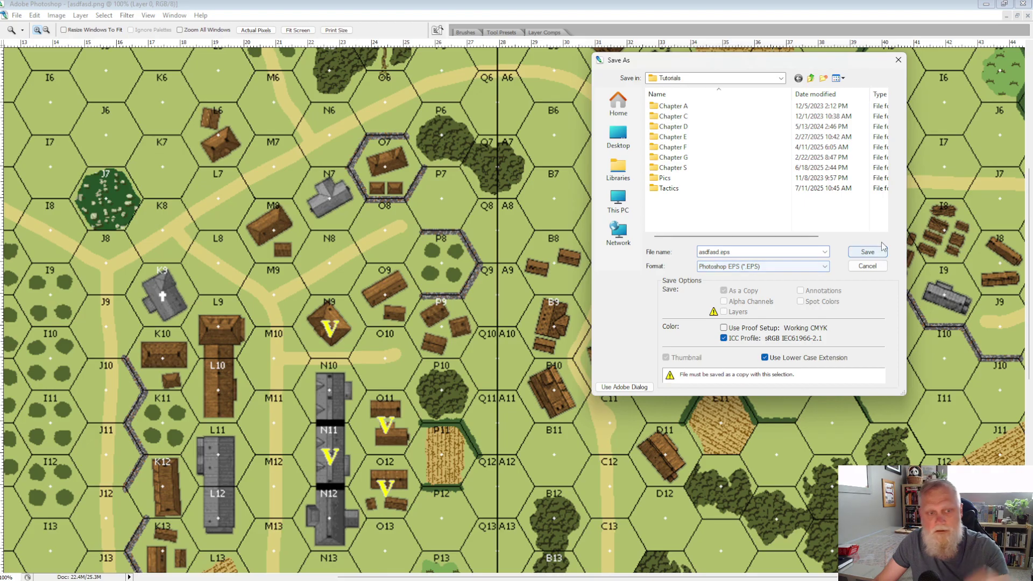
click(867, 252)
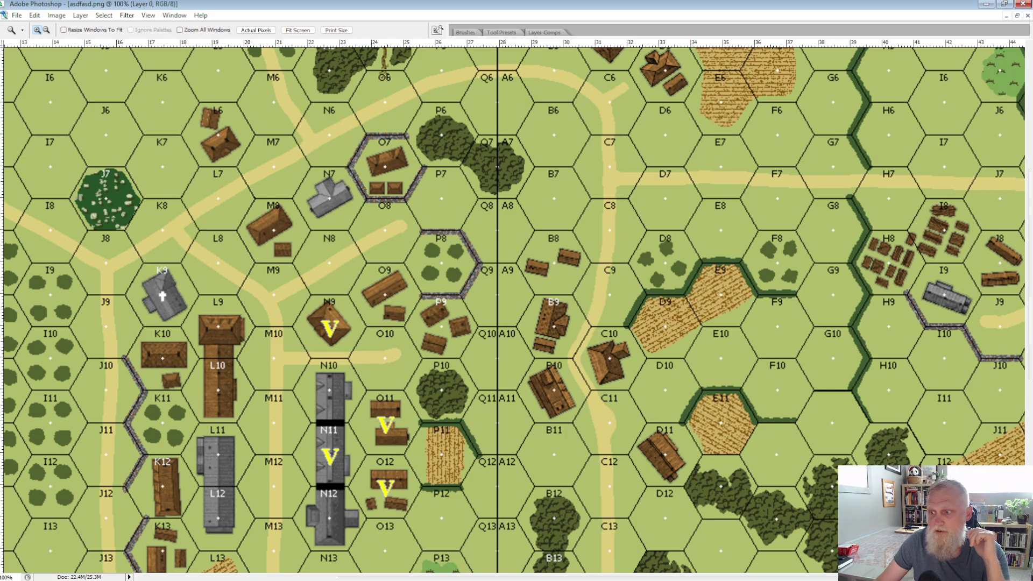
Step: Switch to Total Commander and convert asdfasd.eps to PDF with Acrobat Distiller, outputting to D:\Manuals\ASL\YouTube\Tutorials
key(alt+Tab)
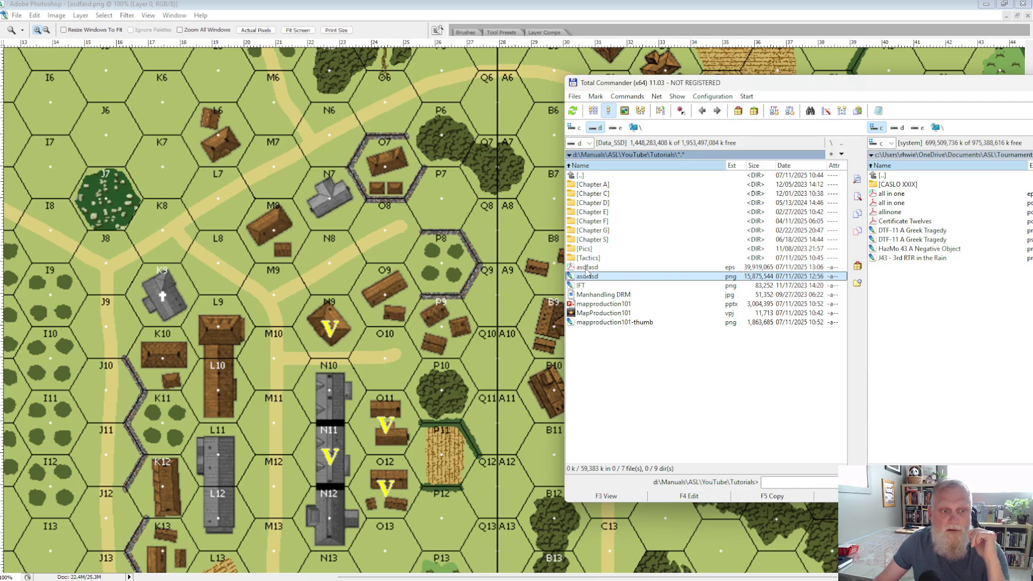
key(alt+Tab)
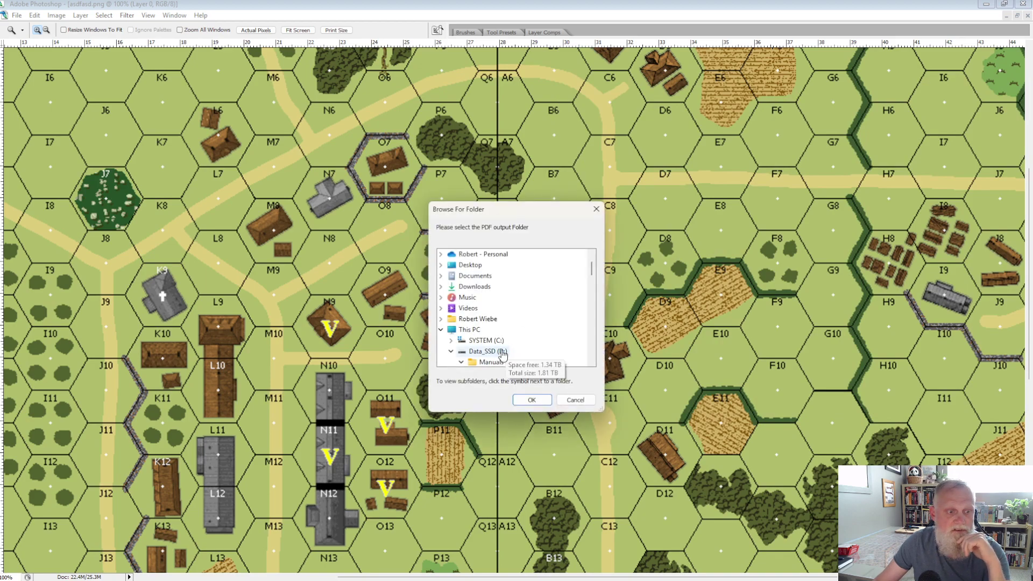
scroll(509, 355, down, 5)
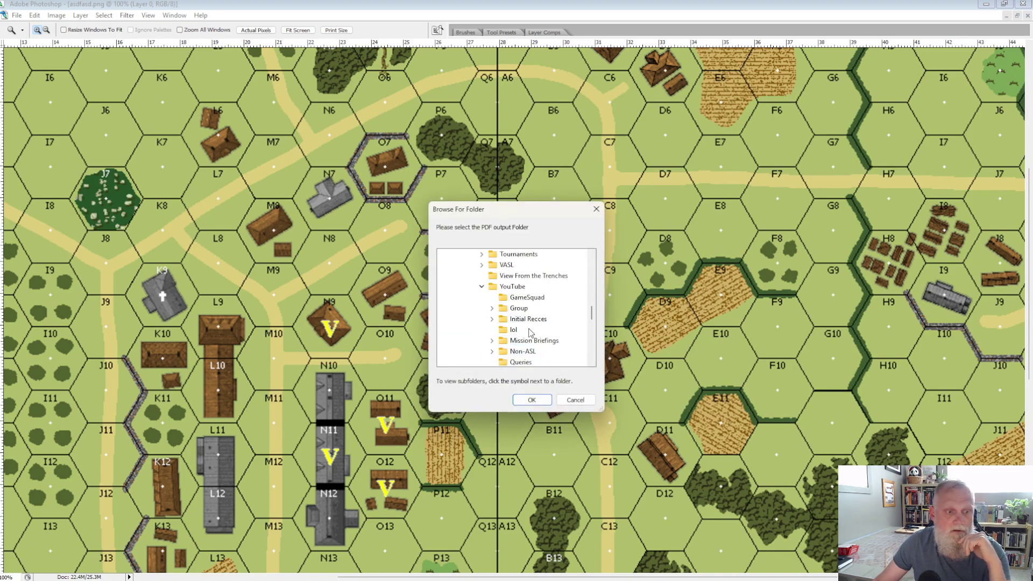
click(535, 360)
click(531, 400)
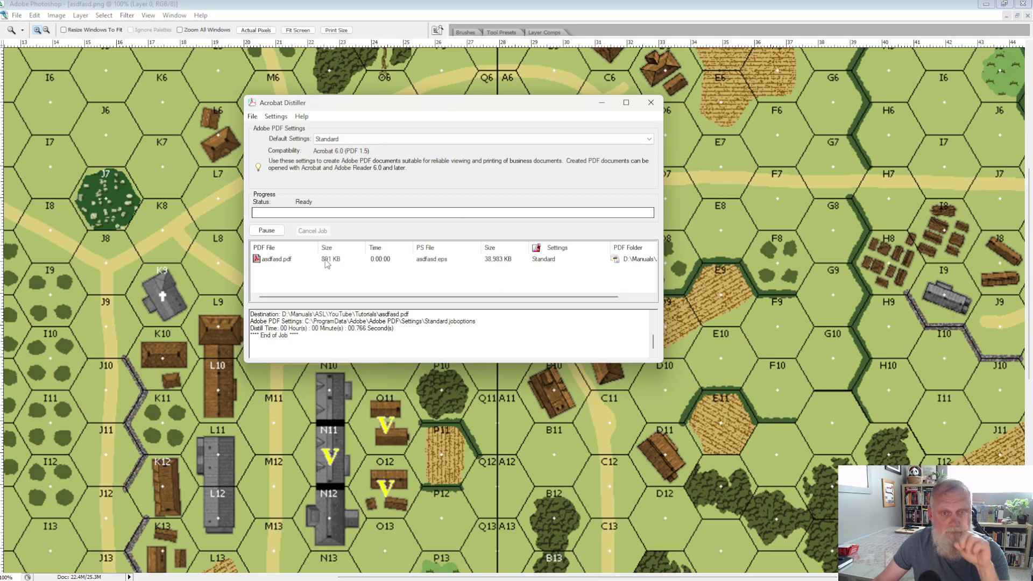
Step: Open the distilled asdfasd.pdf in Acrobat Pro and maximize its window on the main screen
double_click(264, 263)
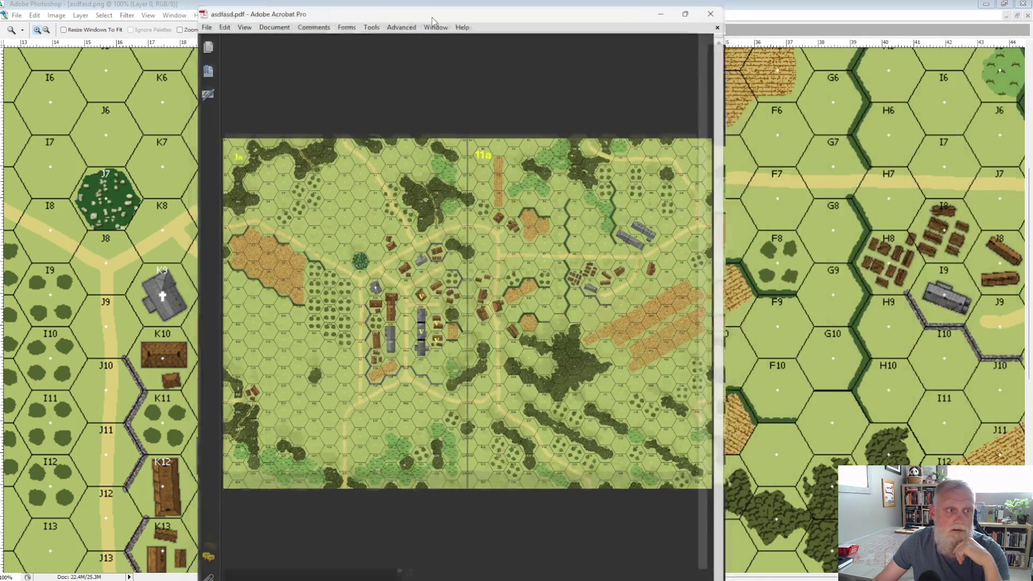
double_click(463, 15)
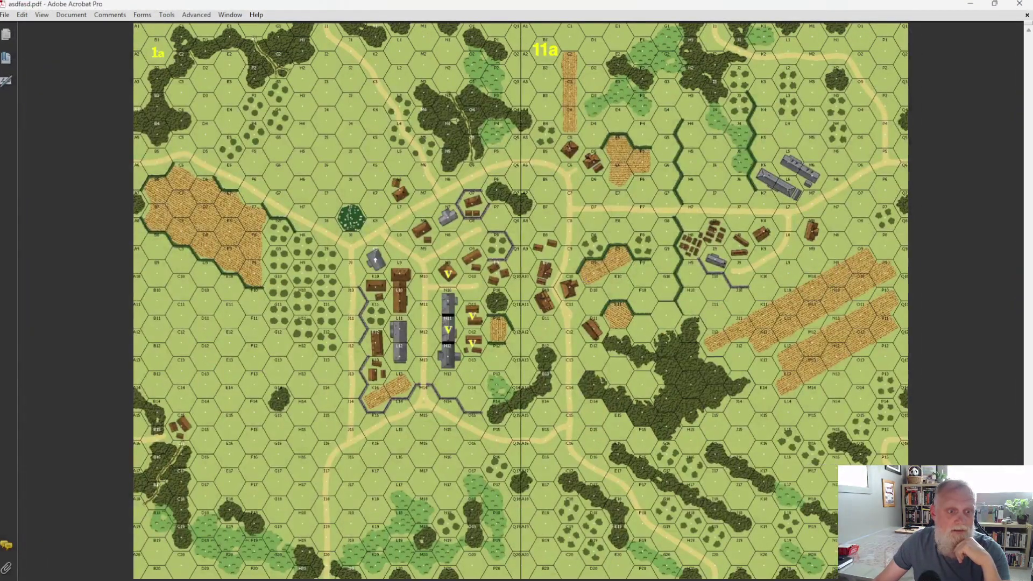
double_click(605, 4)
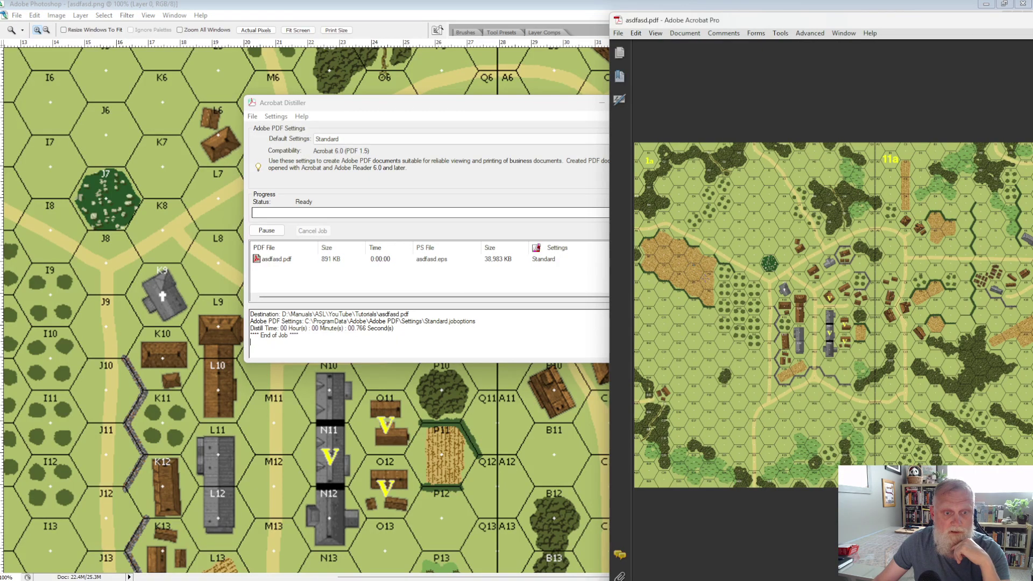
drag(889, 22, 316, 36)
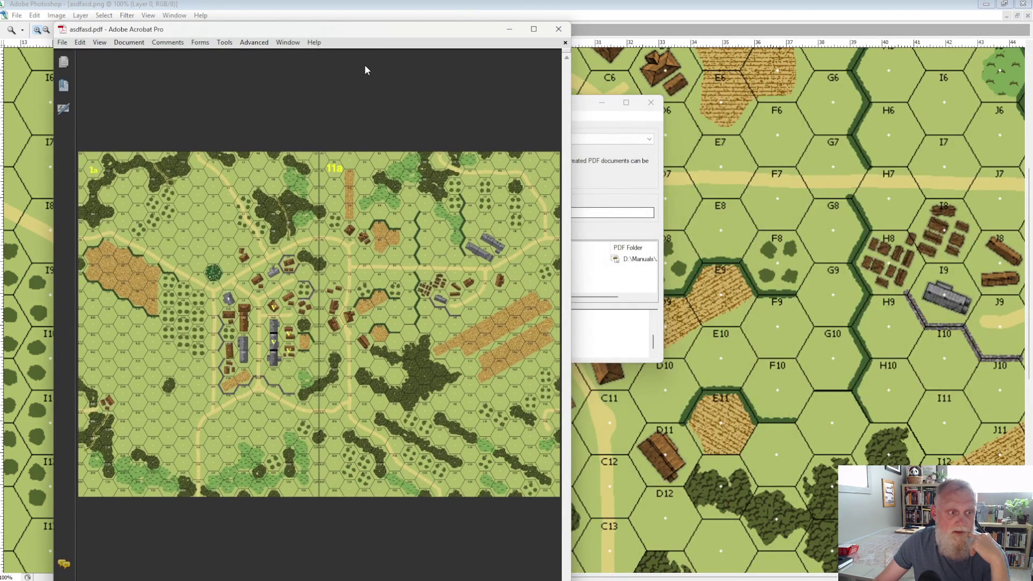
double_click(389, 31)
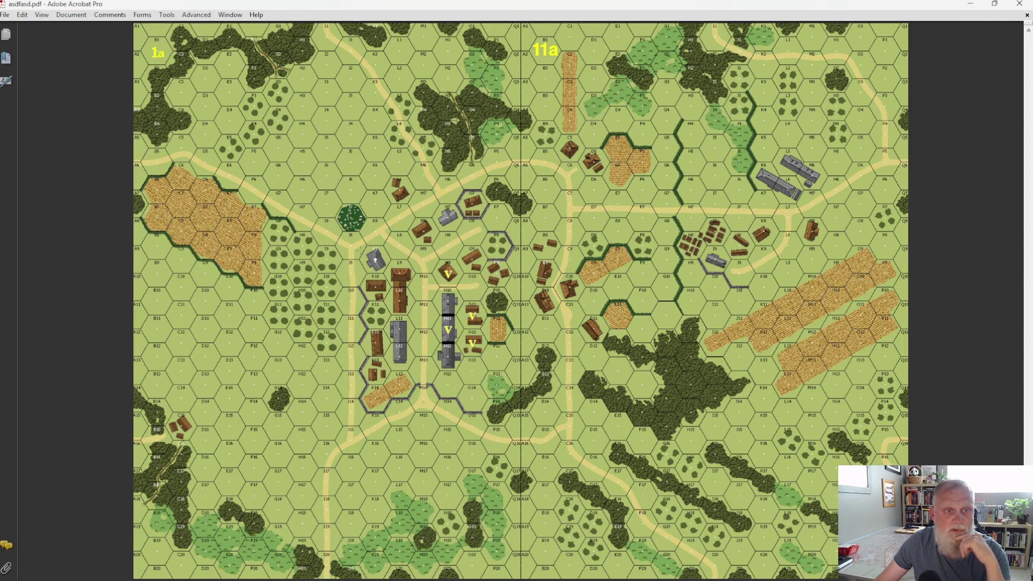
Step: Examine the PDF map's page size and sharpness close up around the board seam, ending with the whole map in view
scroll(495, 304, up, 6)
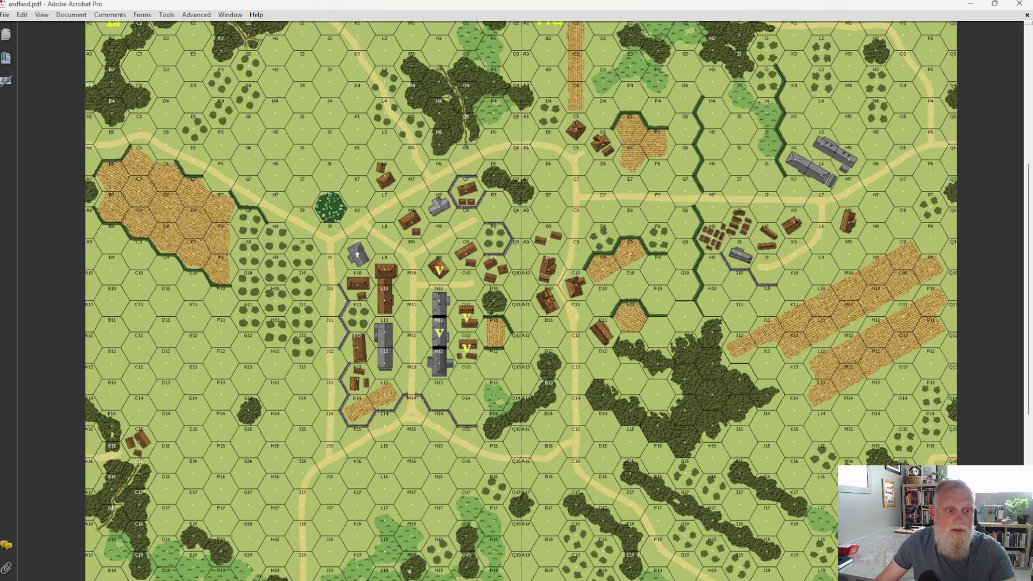
scroll(483, 294, down, 5)
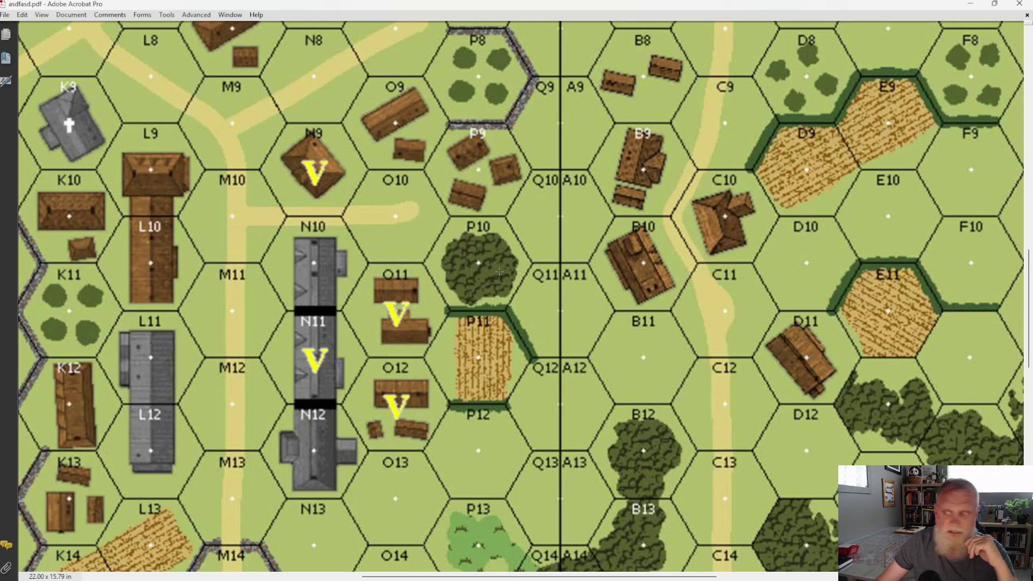
scroll(499, 272, down, 1)
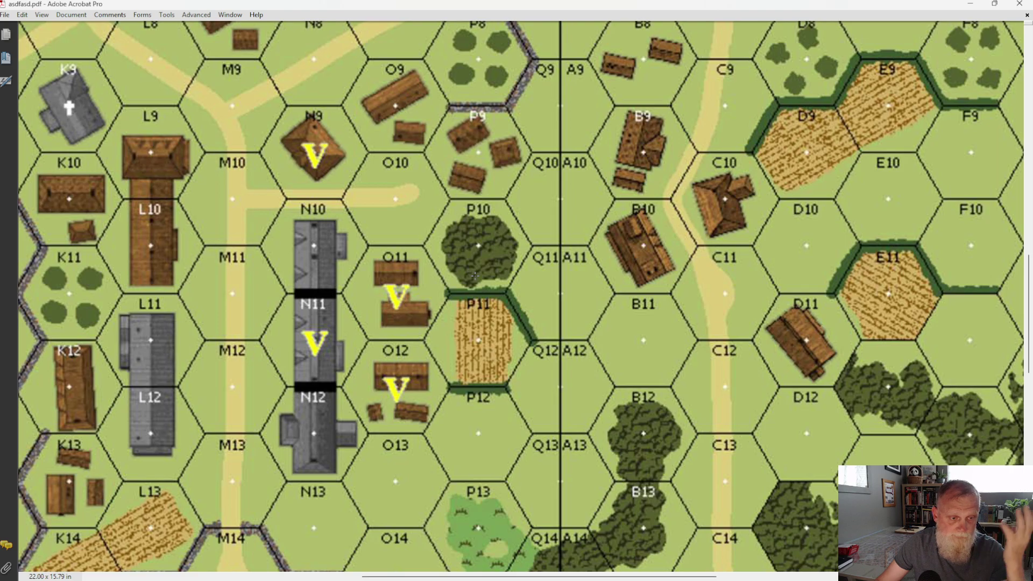
scroll(463, 279, down, 1)
ctrl+scroll(463, 279, down, 3)
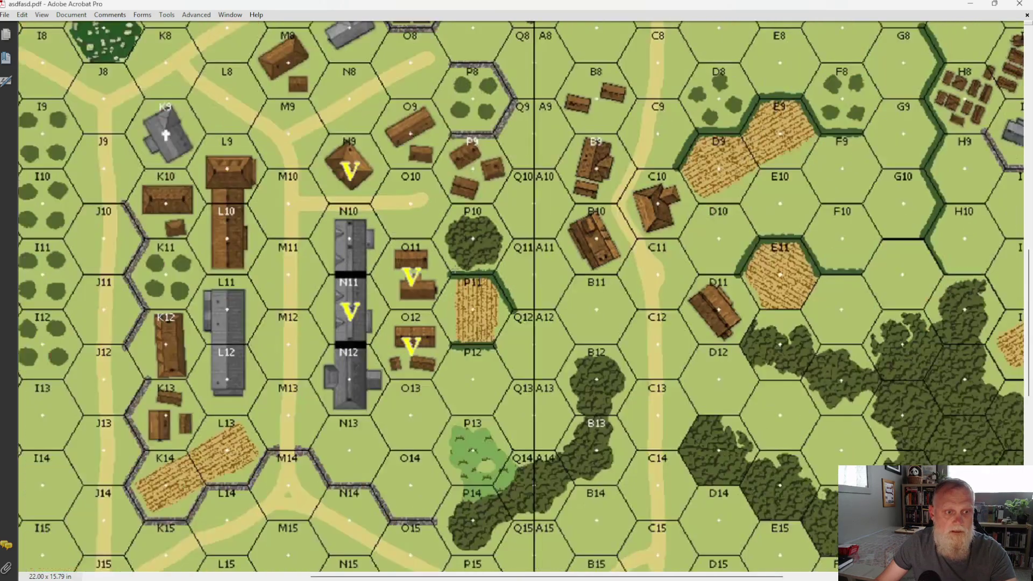
ctrl+scroll(463, 279, down, 1)
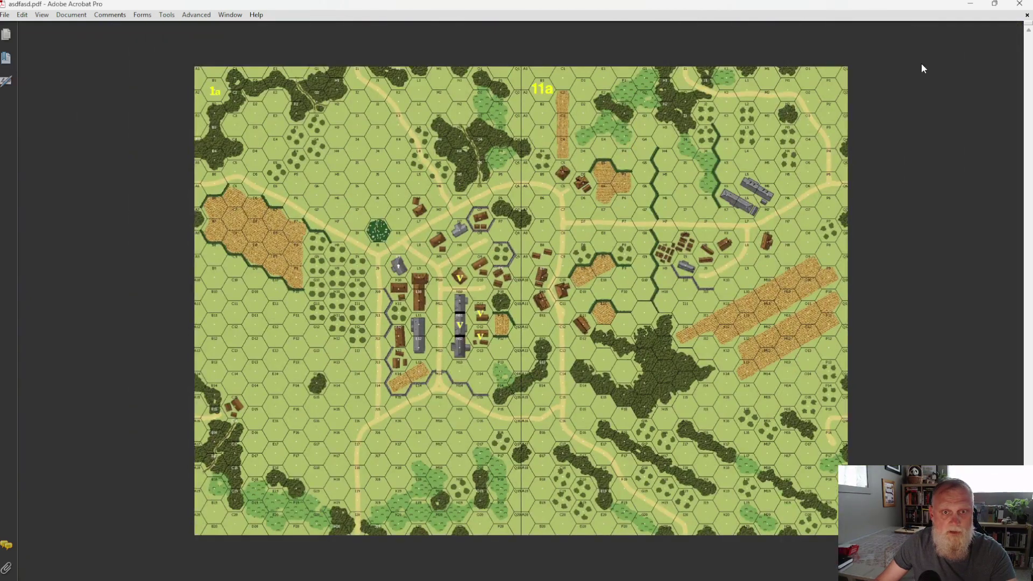
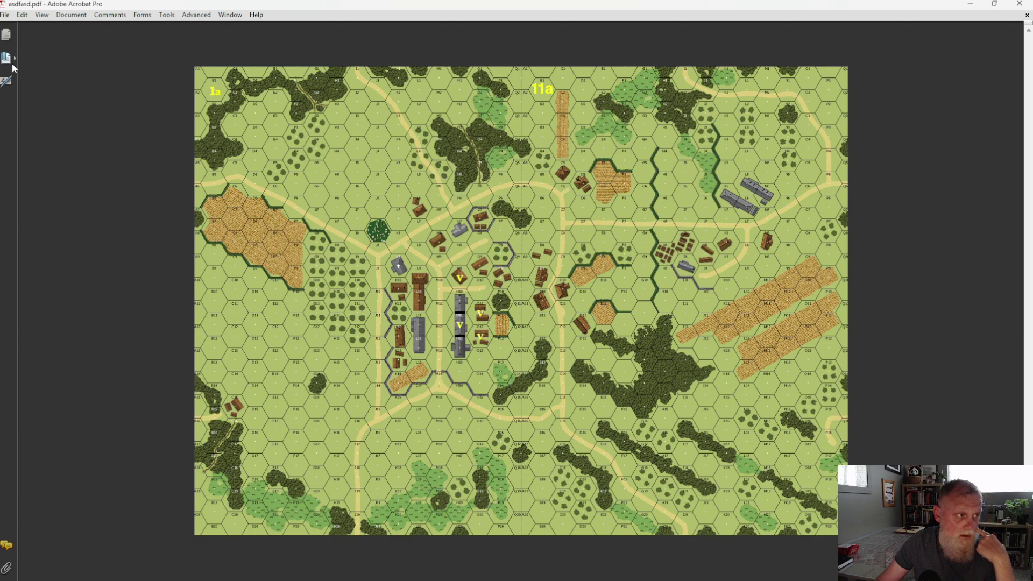
Step: Open the print settings for the map PDF and move the dialog away from the middle of the map
click(5, 15)
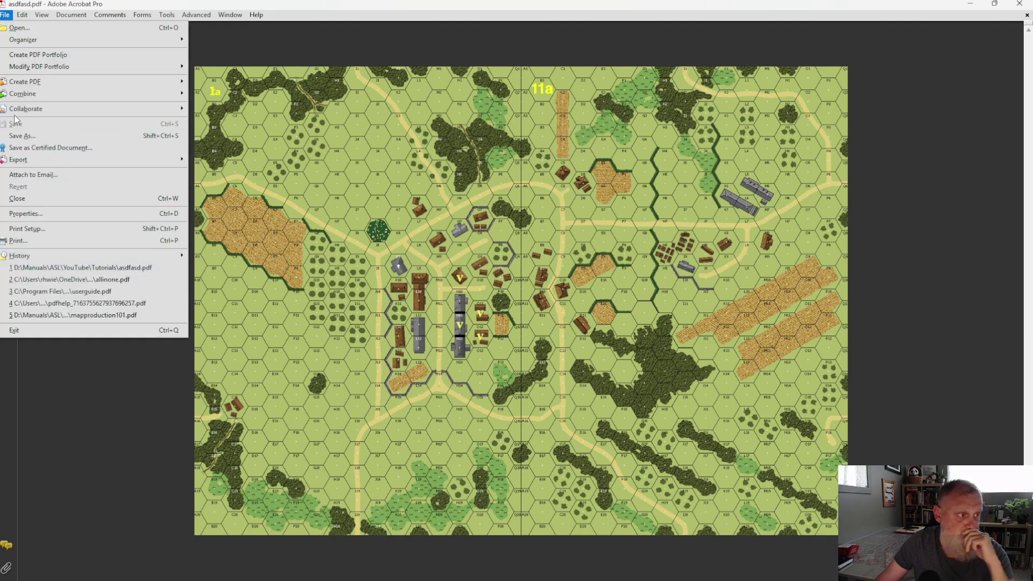
click(16, 241)
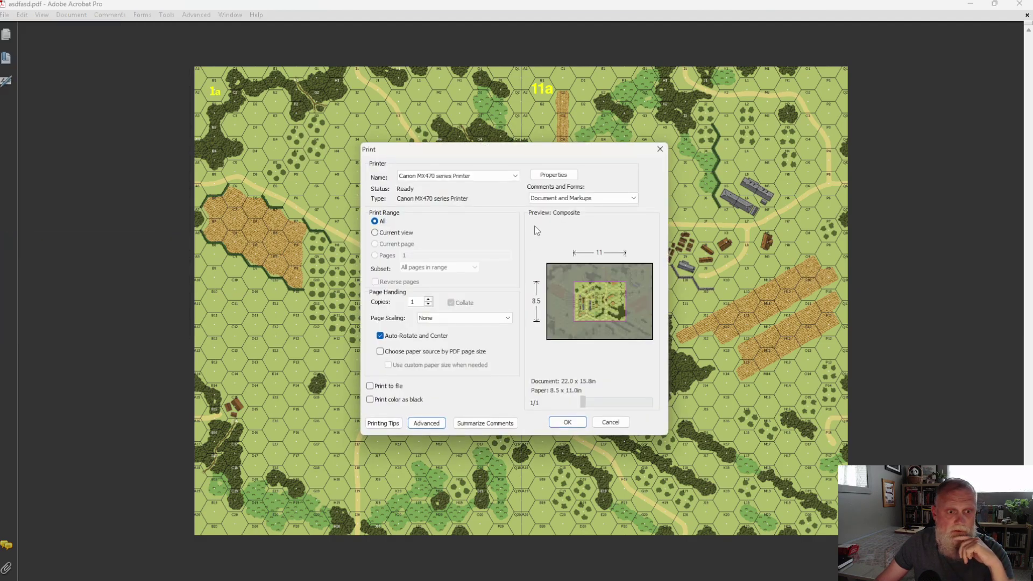
drag(543, 149, 682, 88)
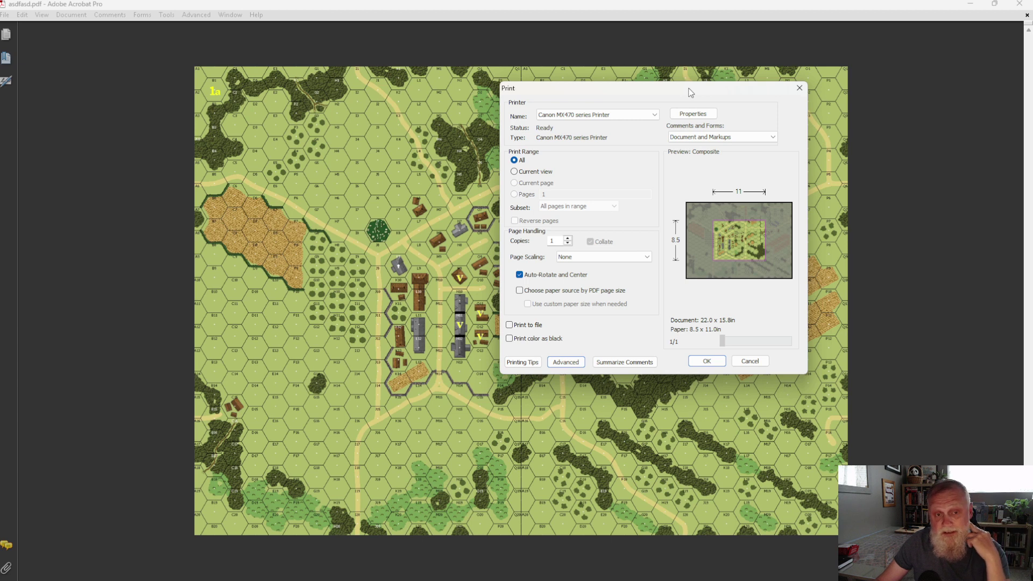
Step: Try the Fit to Printable Area and Shrink to Printable Area page scaling options, comparing their print previews
click(647, 259)
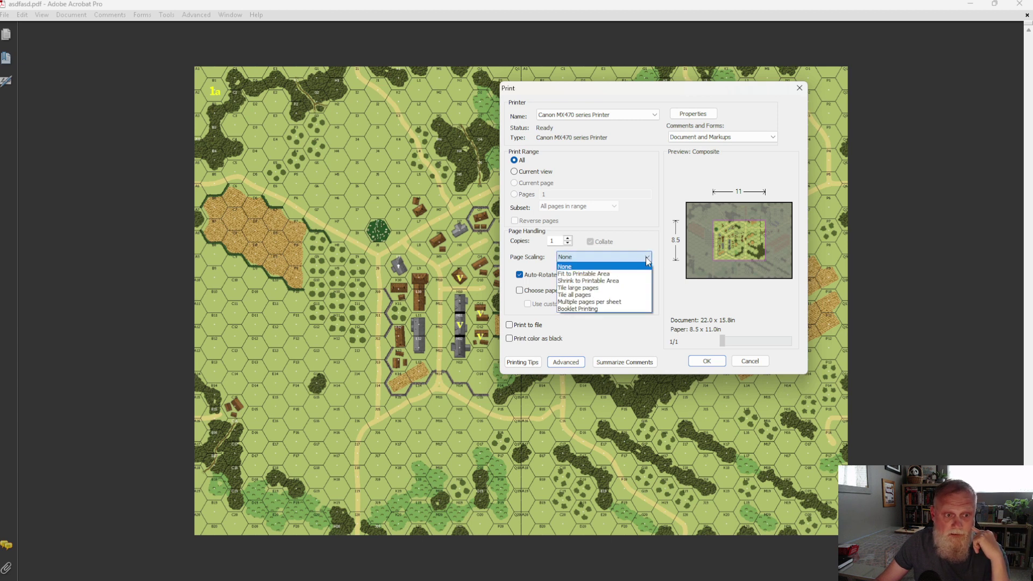
click(600, 274)
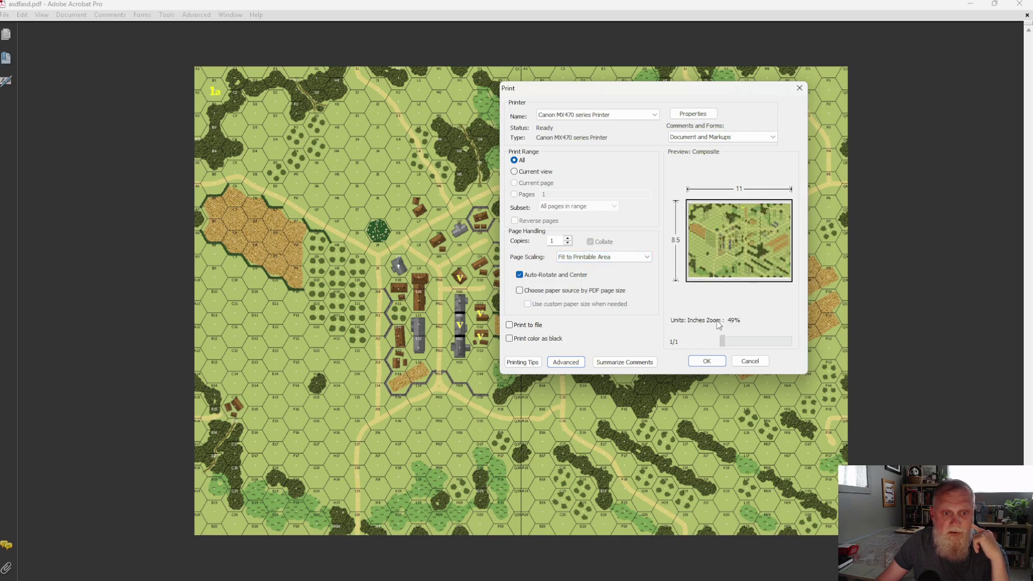
click(646, 257)
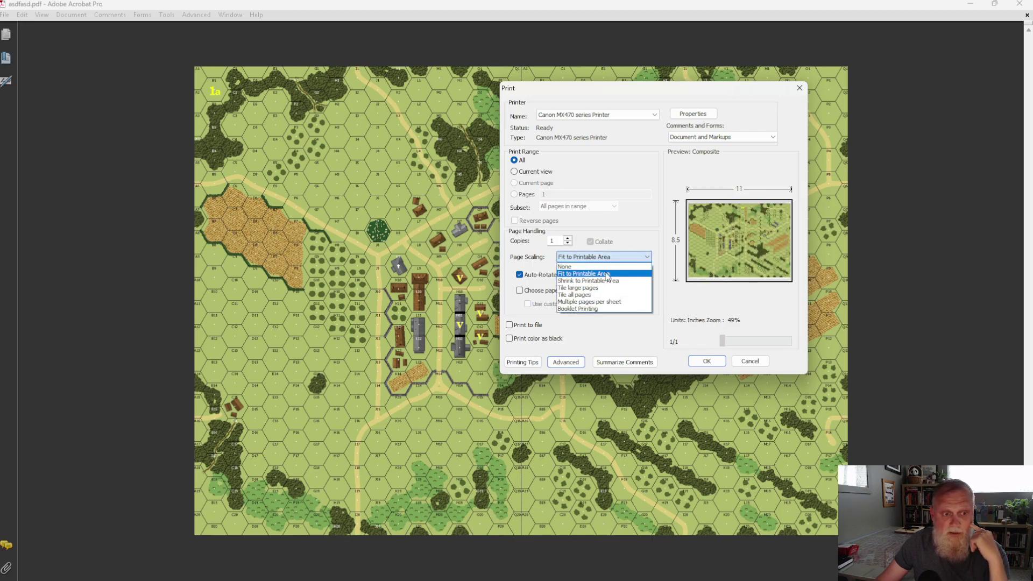
click(597, 280)
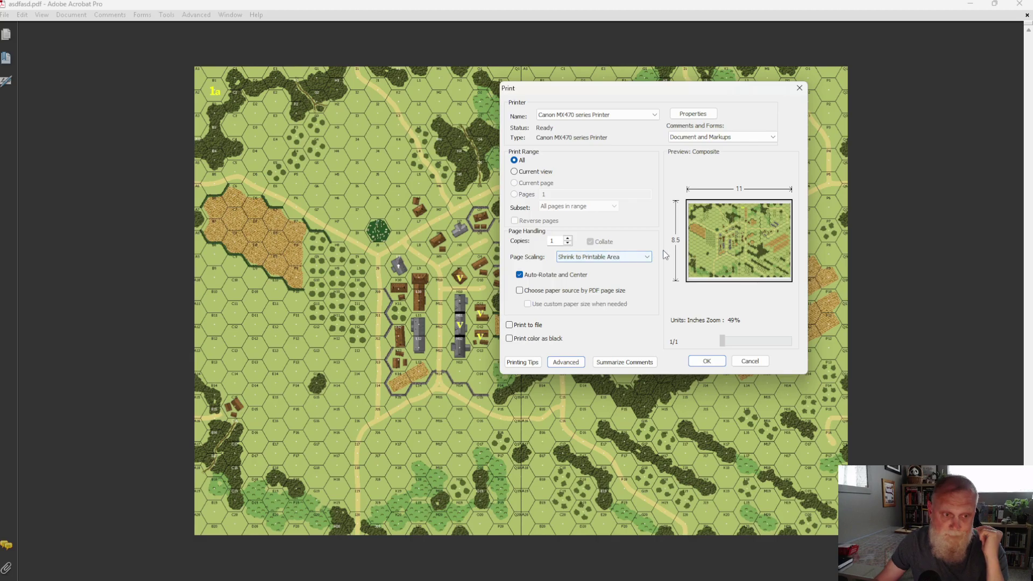
click(629, 256)
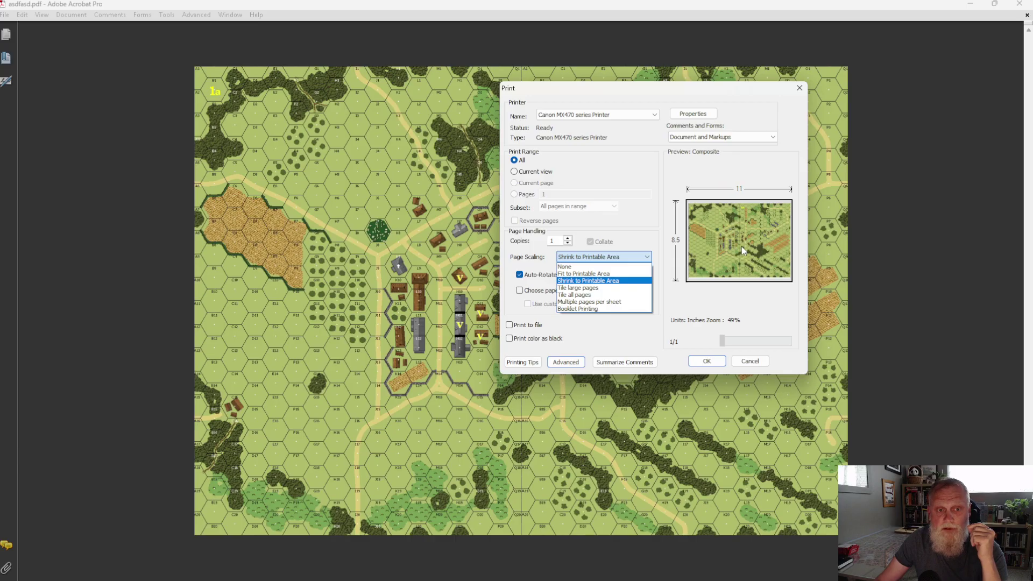
click(607, 274)
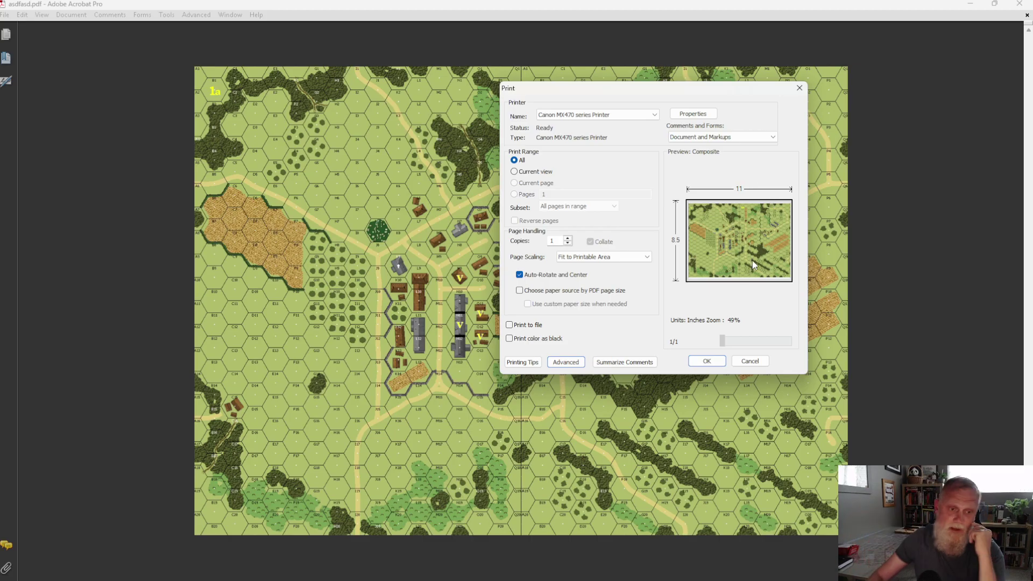
Step: Set the page scaling to Tile large pages and try a tile overlap of 1 in
click(647, 258)
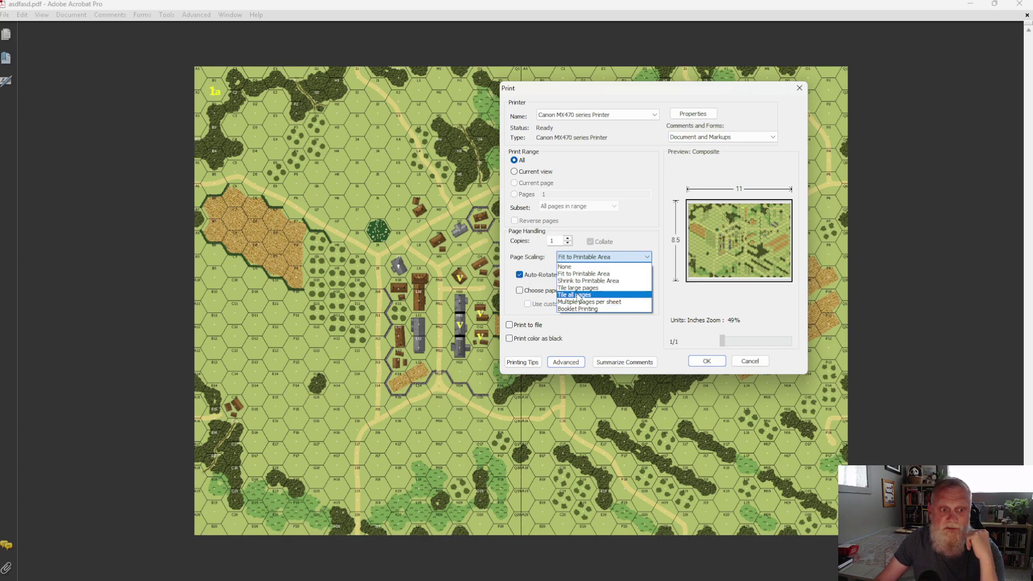
click(590, 288)
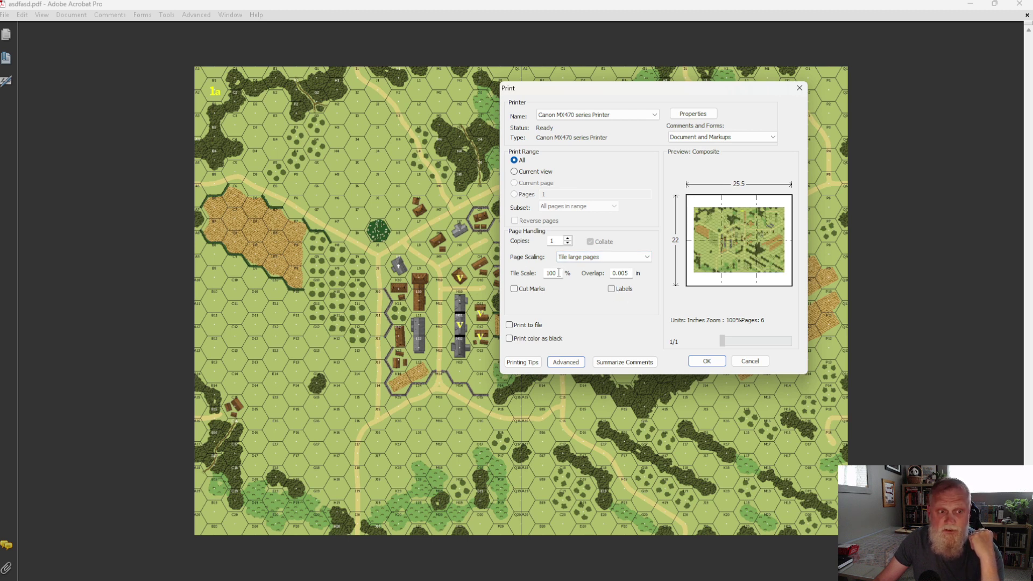
drag(559, 273, 540, 274)
drag(631, 273, 605, 273)
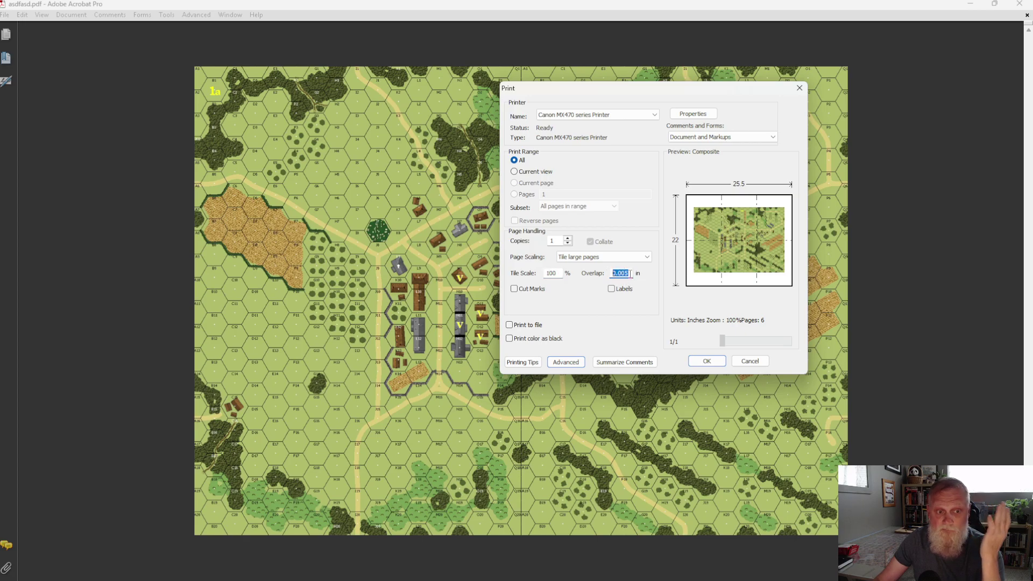
drag(631, 273, 618, 273)
text(5)
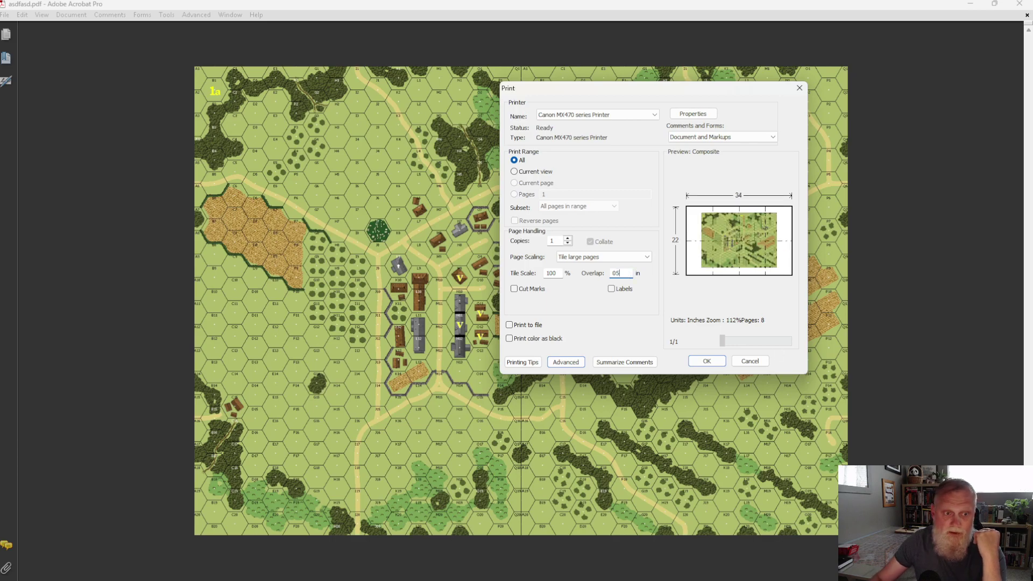
key(BackSpace)
key(BackSpace)
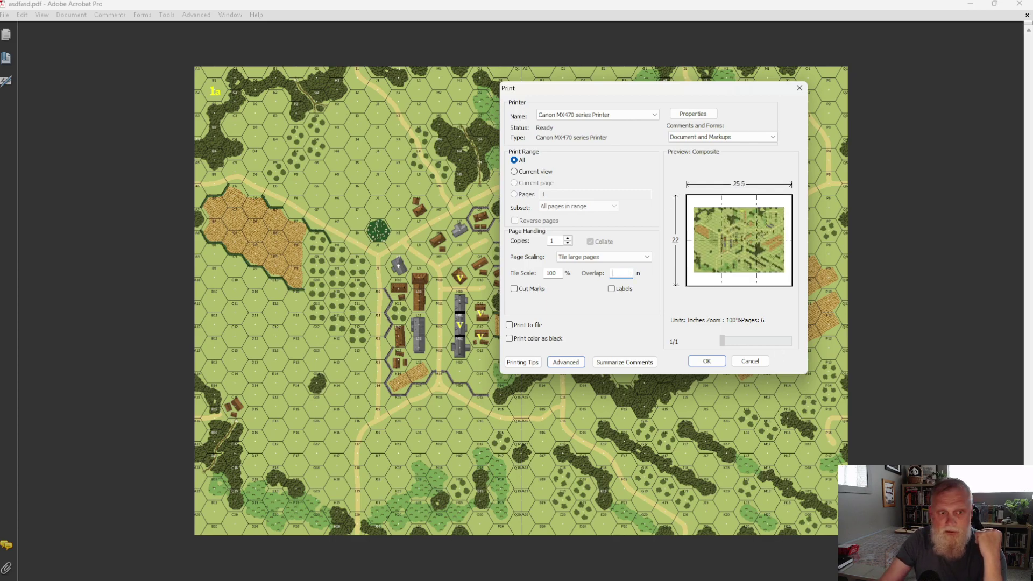
text(1)
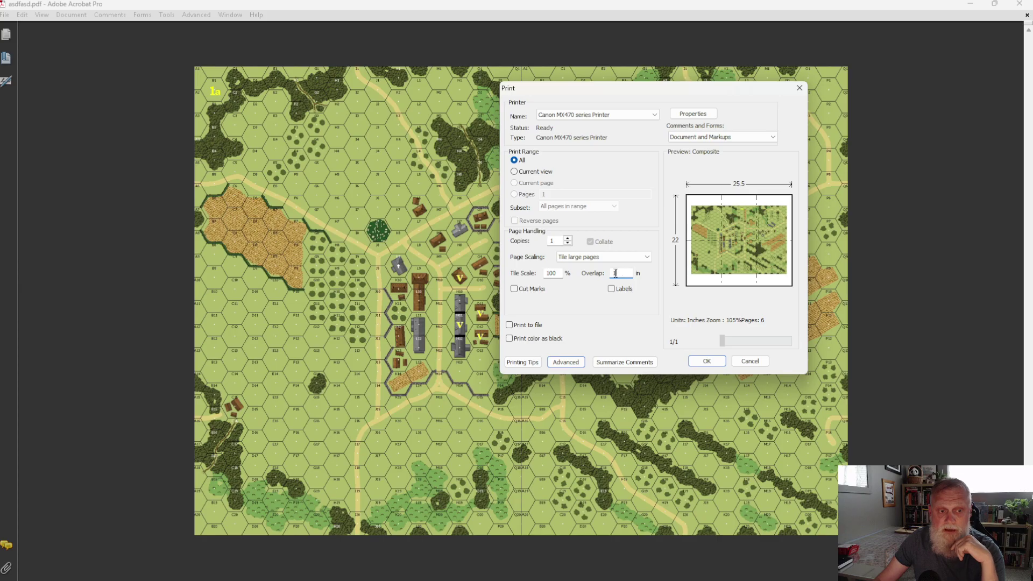
key(Tab)
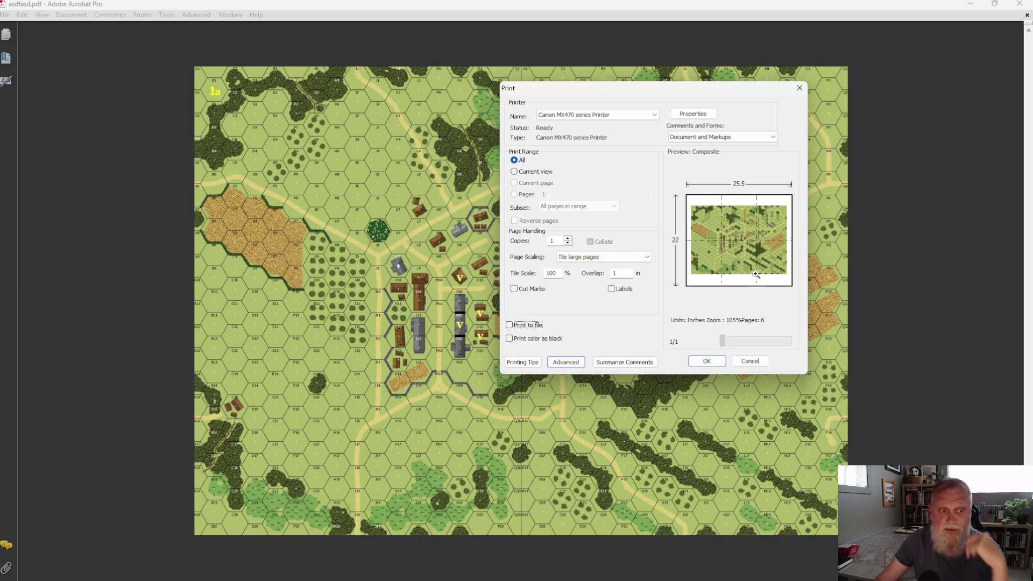
Step: Try cut marks on the tiled pages, set the tile overlap to .5 in, and turn the cut marks off again
click(514, 289)
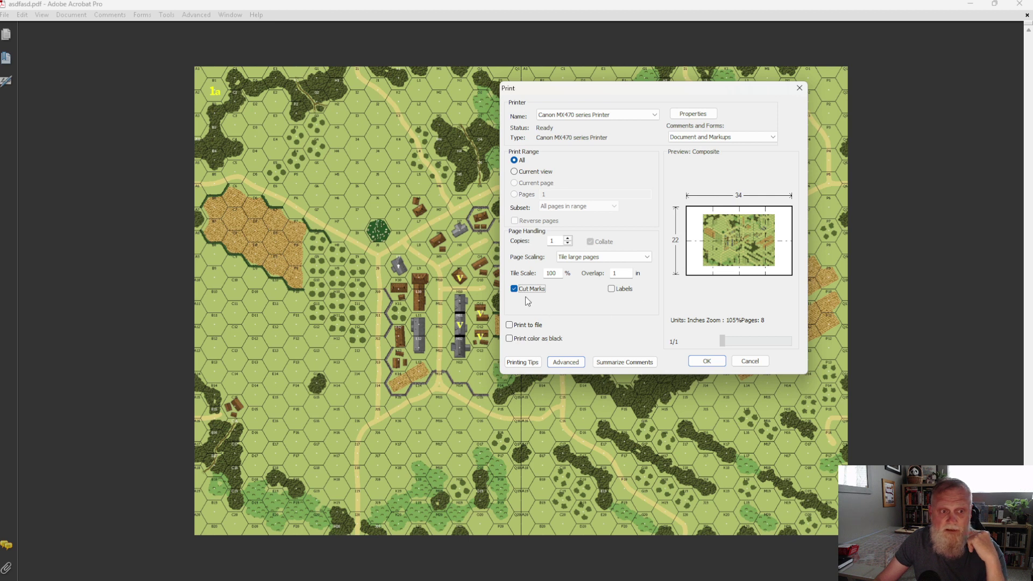
drag(626, 273, 605, 278)
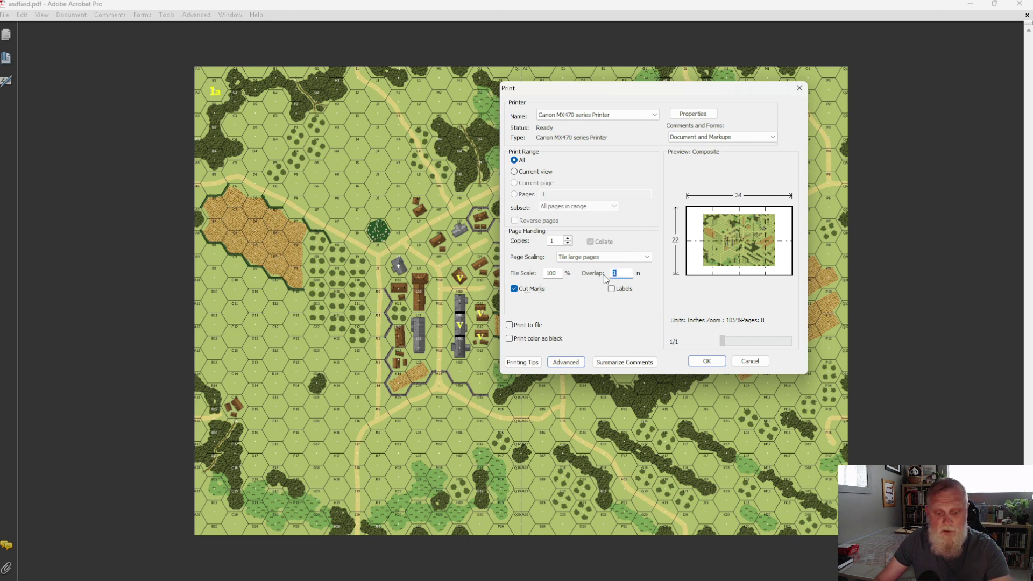
text(.)
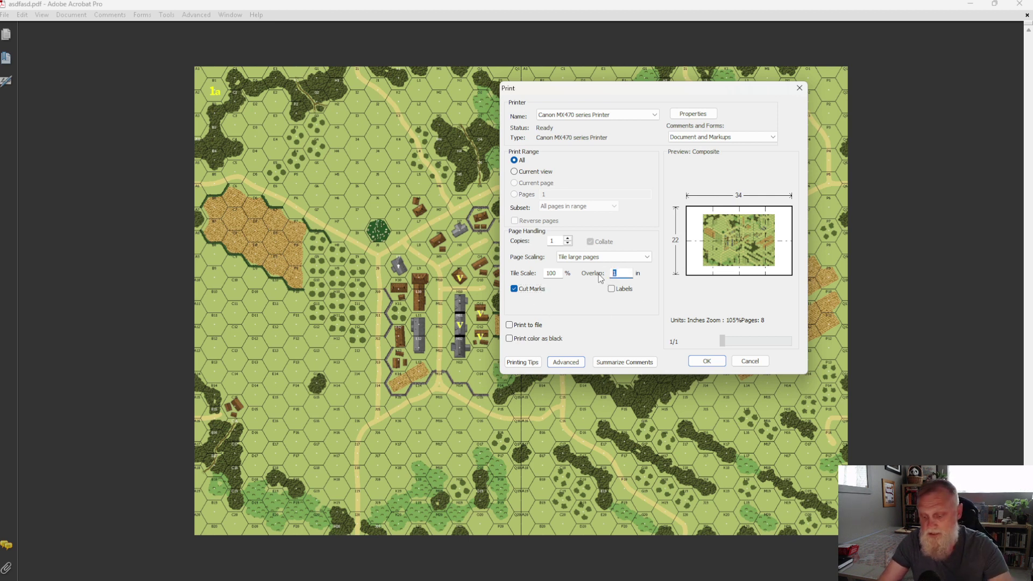
text(5)
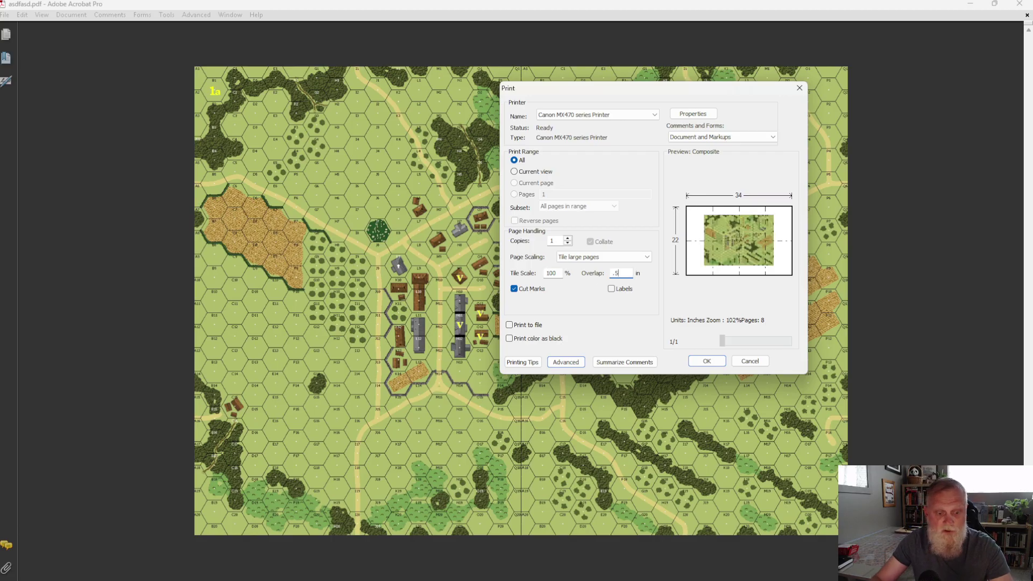
key(Tab)
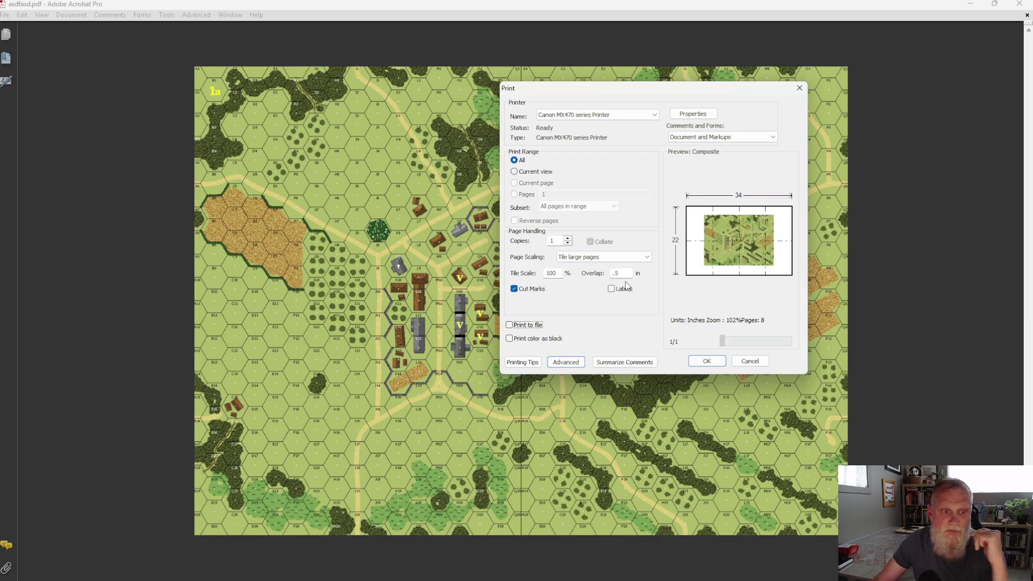
click(515, 289)
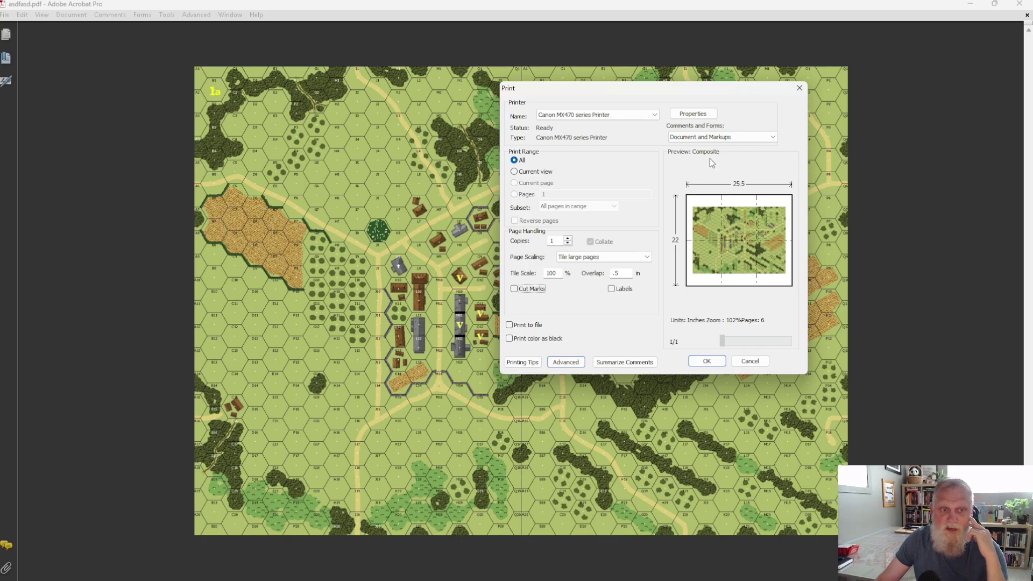
Step: Cancel printing the tiled map and close the PDF
drag(684, 87, 1032, 146)
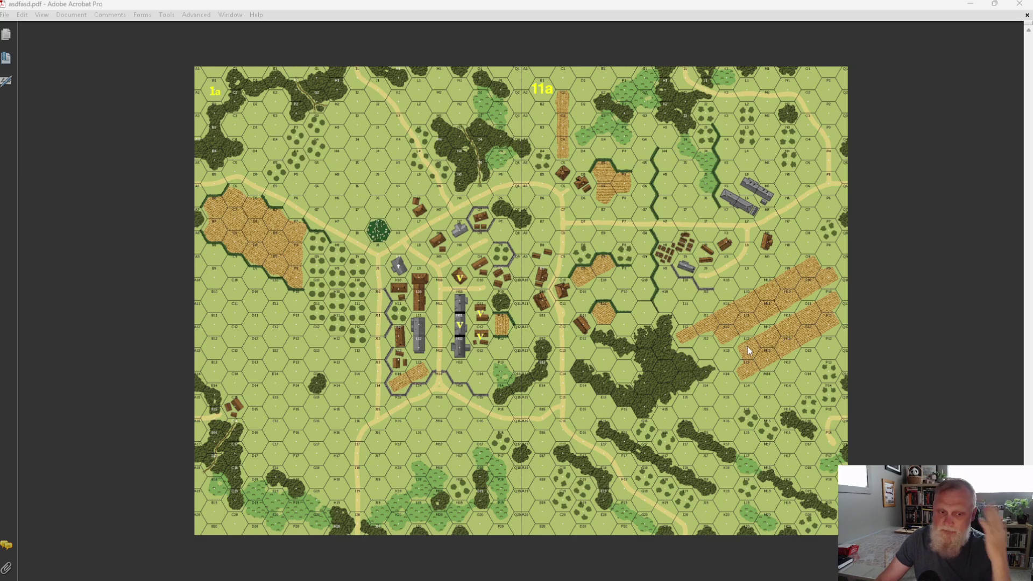
key(ctrl+p)
drag(866, 120, 545, 155)
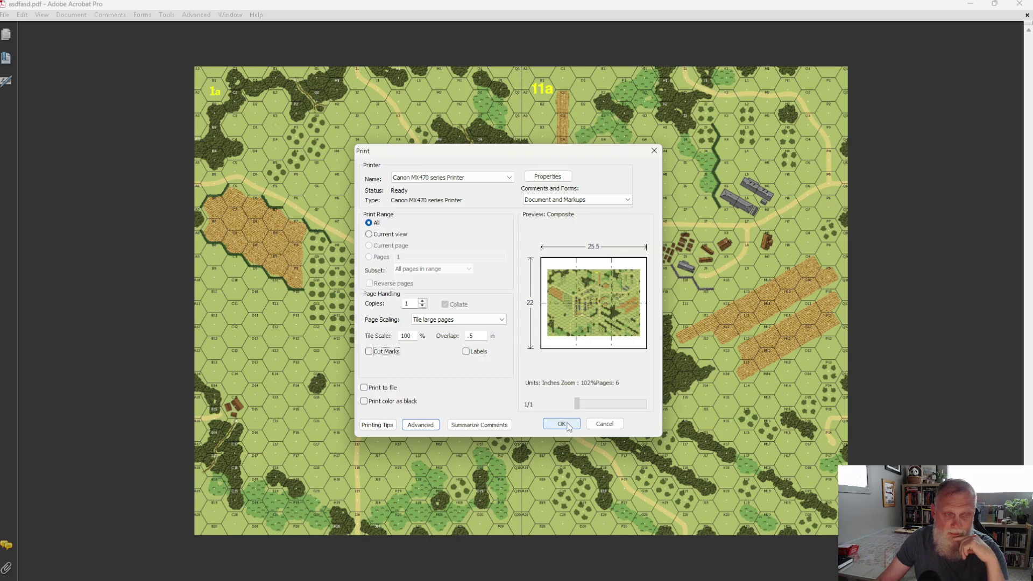
click(603, 425)
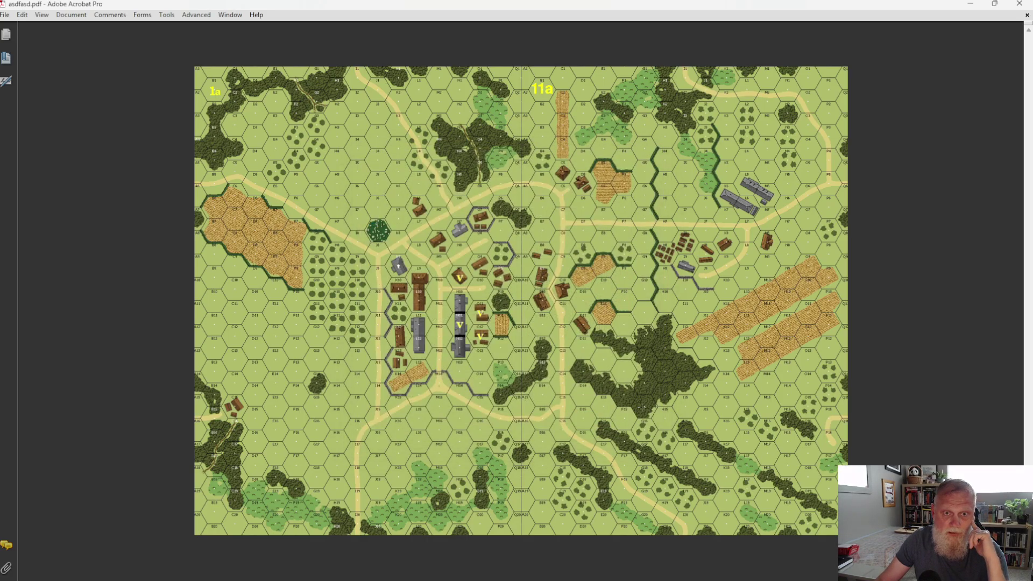
click(1019, 5)
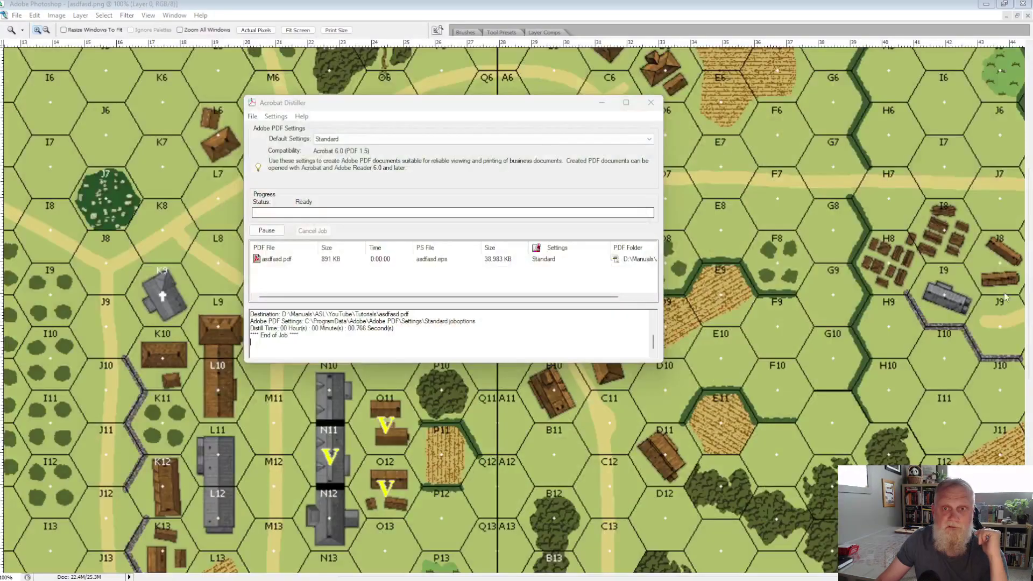
Step: Switch to the Staples print website in the browser and upload asdfasd.pdf as a file for a new document
key(alt+Tab)
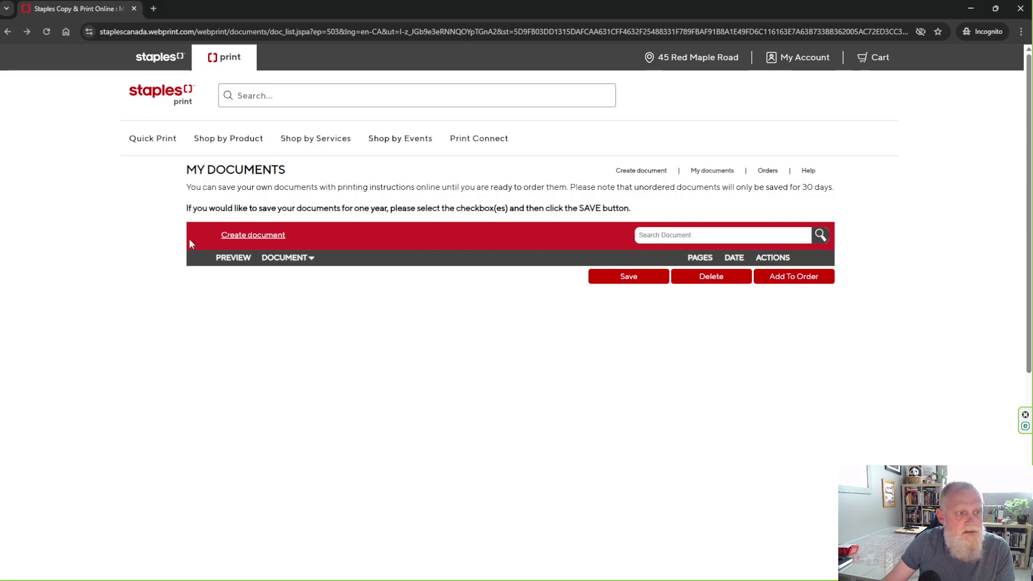
click(258, 237)
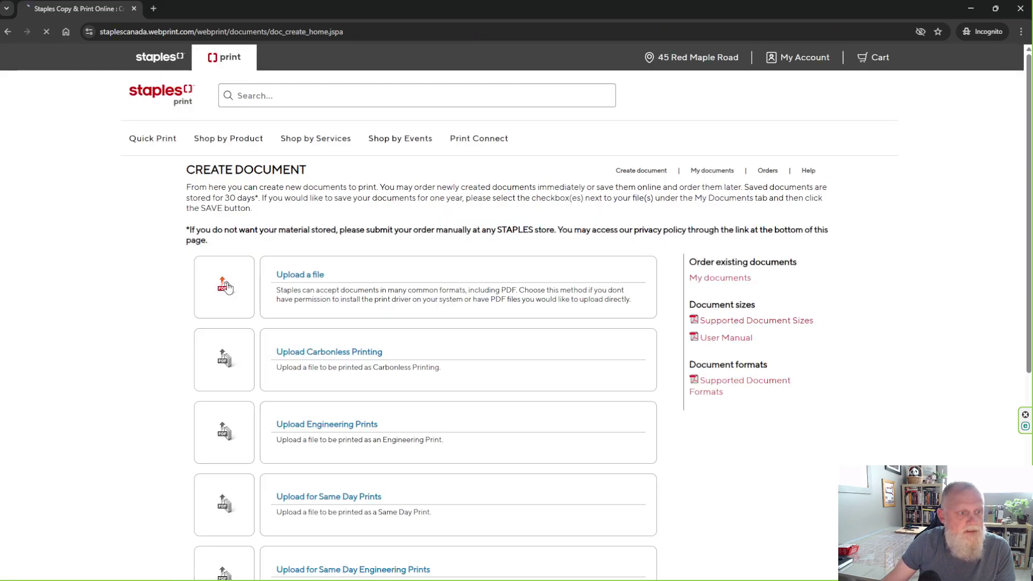
click(318, 200)
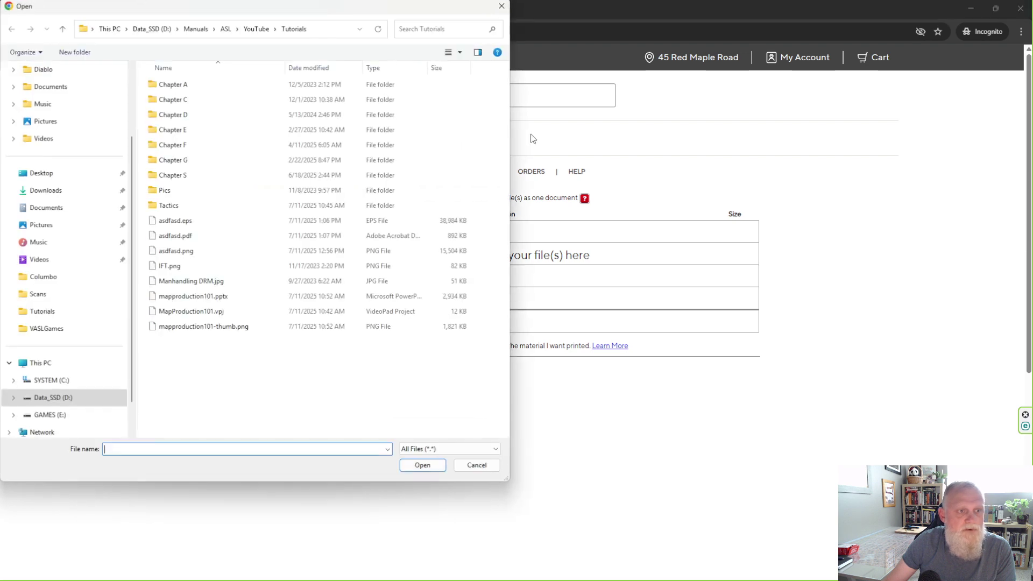
drag(322, 8, 1032, 38)
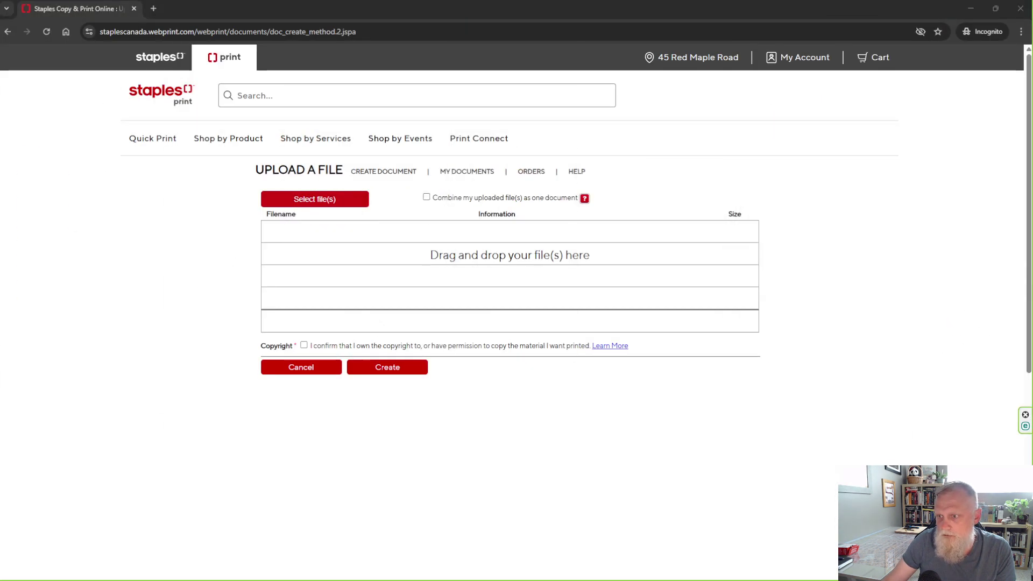
key(Return)
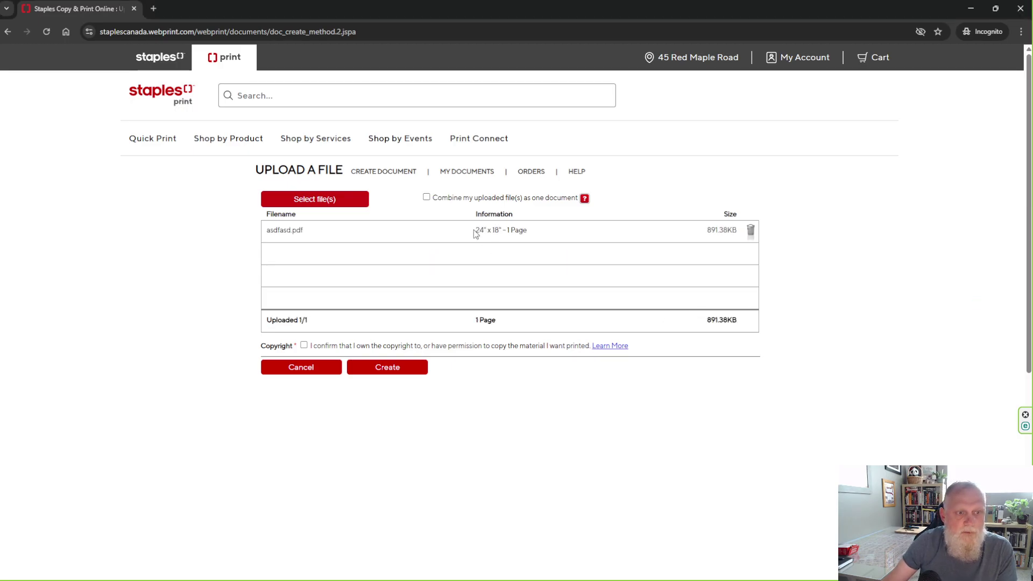
Step: Check the uploaded map's page size, confirm the copyright permission, and create the document
drag(474, 233, 506, 231)
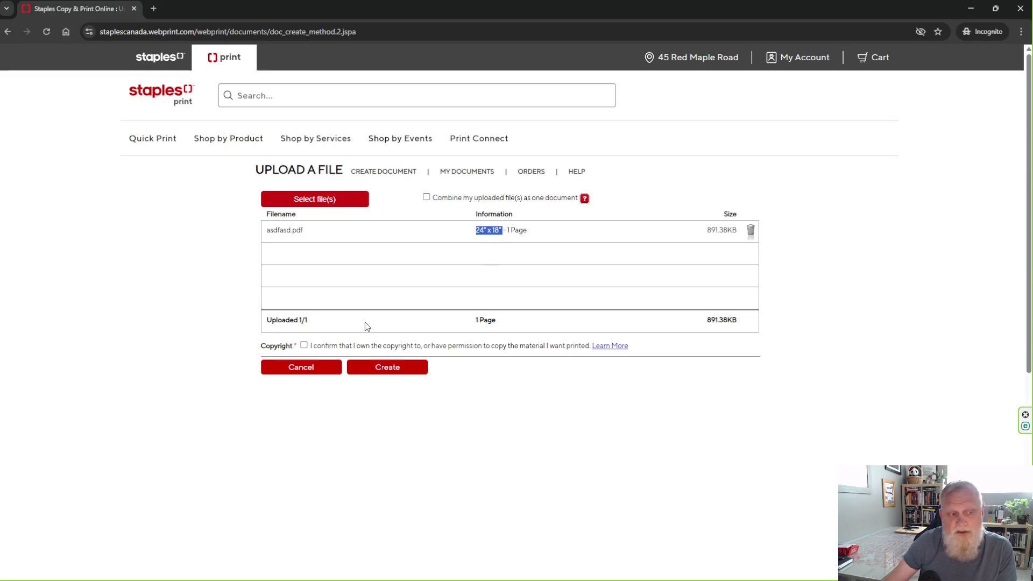
triple_click(645, 347)
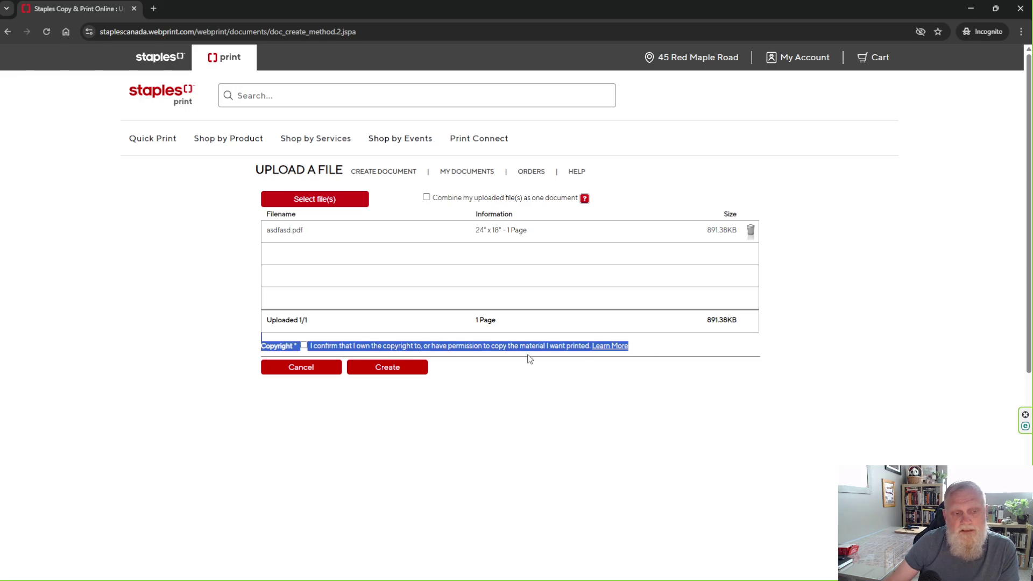
click(305, 347)
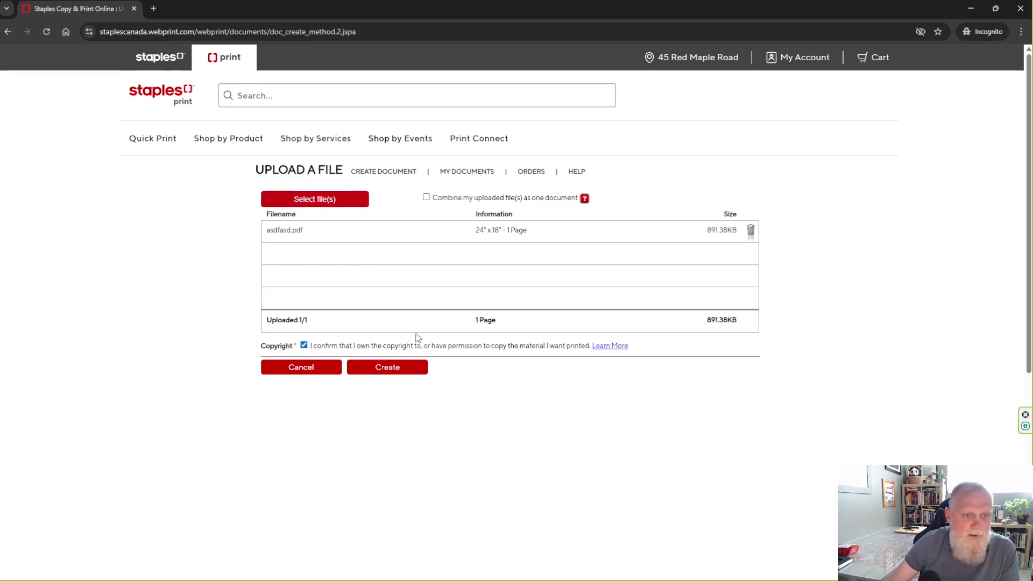
click(392, 370)
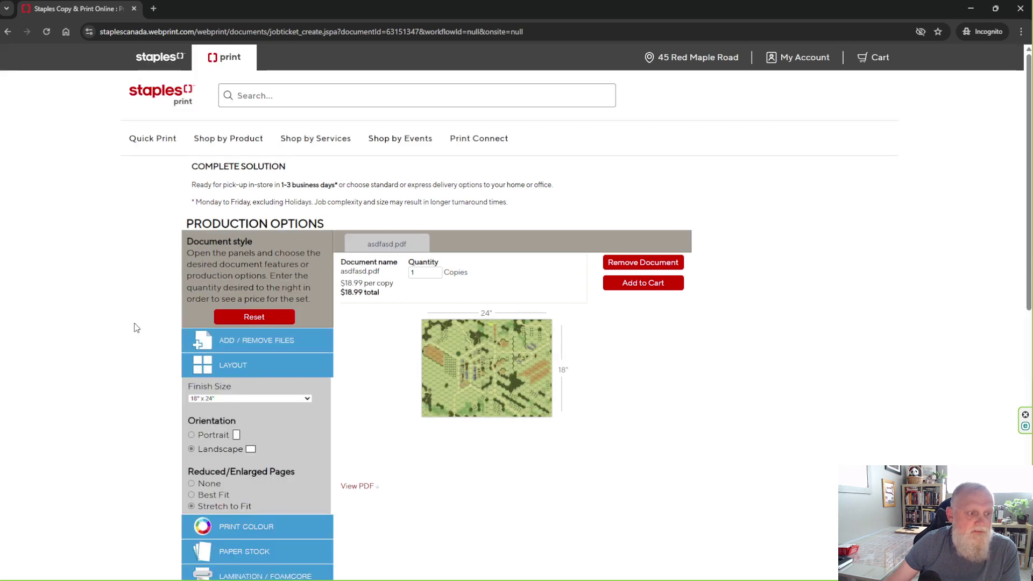
Step: Set the document's Reduced/Enlarged Pages option to None so the map prints unscaled
scroll(136, 329, down, 2)
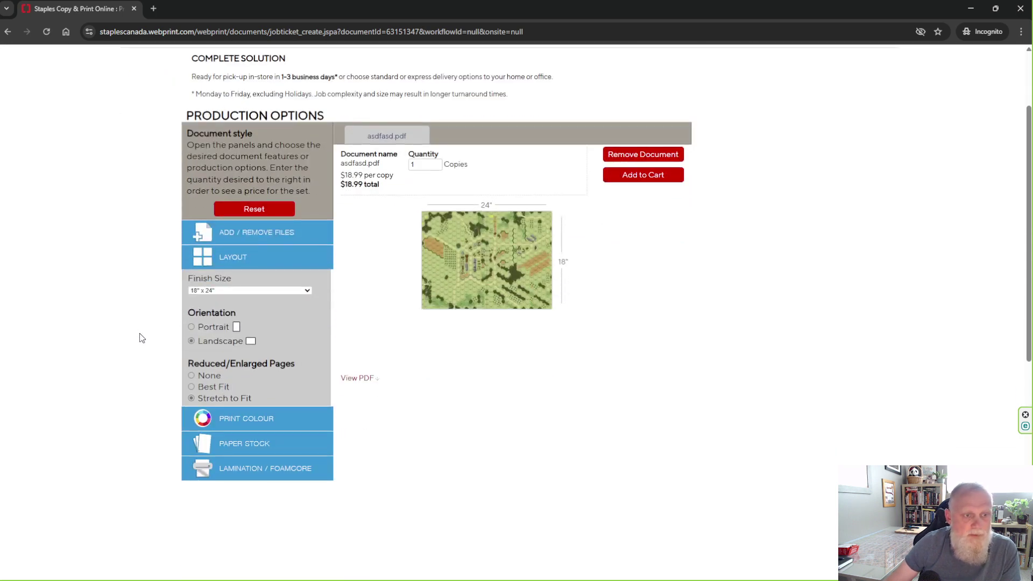
scroll(136, 337, down, 1)
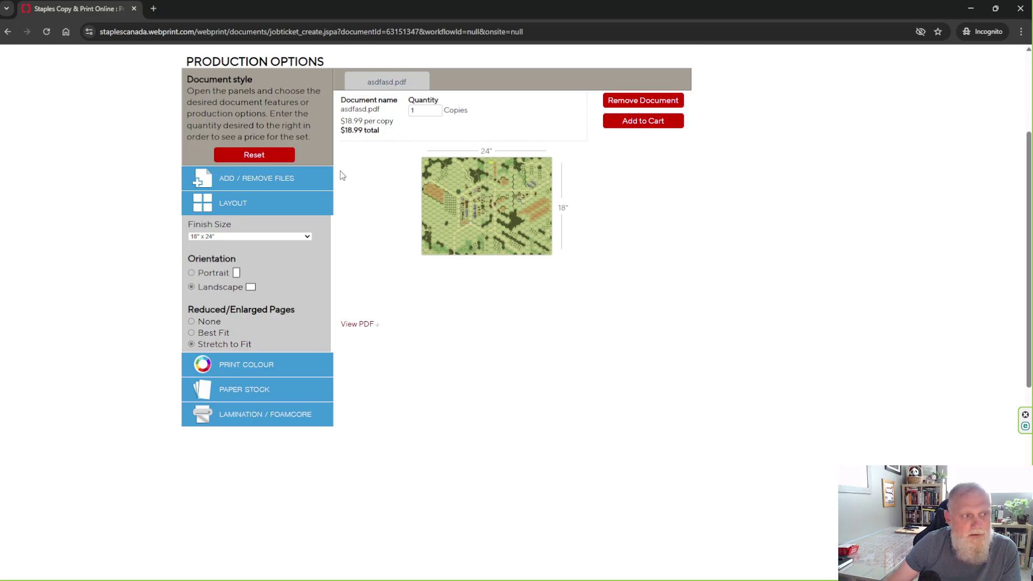
mouse_move(383, 132)
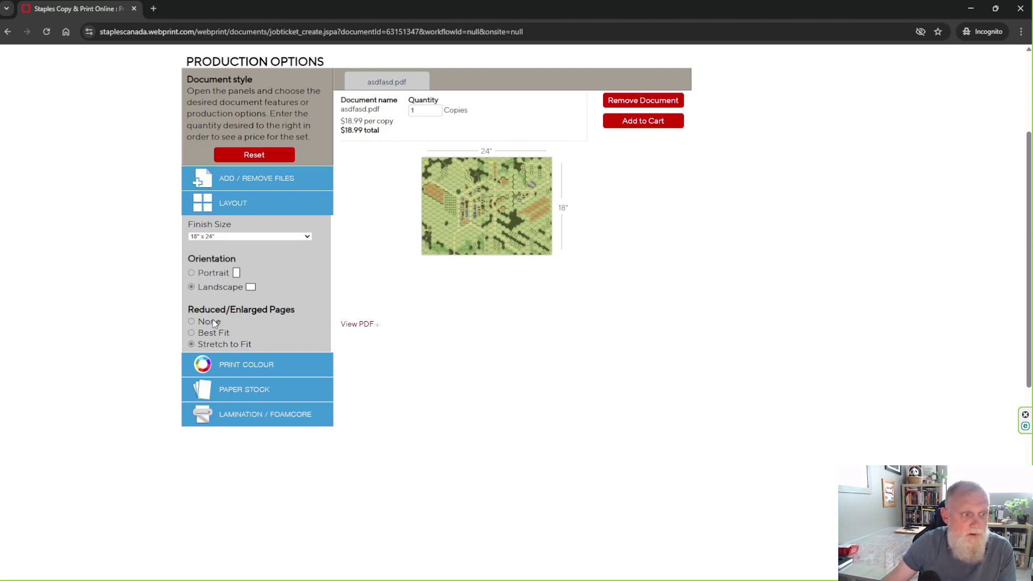
drag(223, 322, 198, 323)
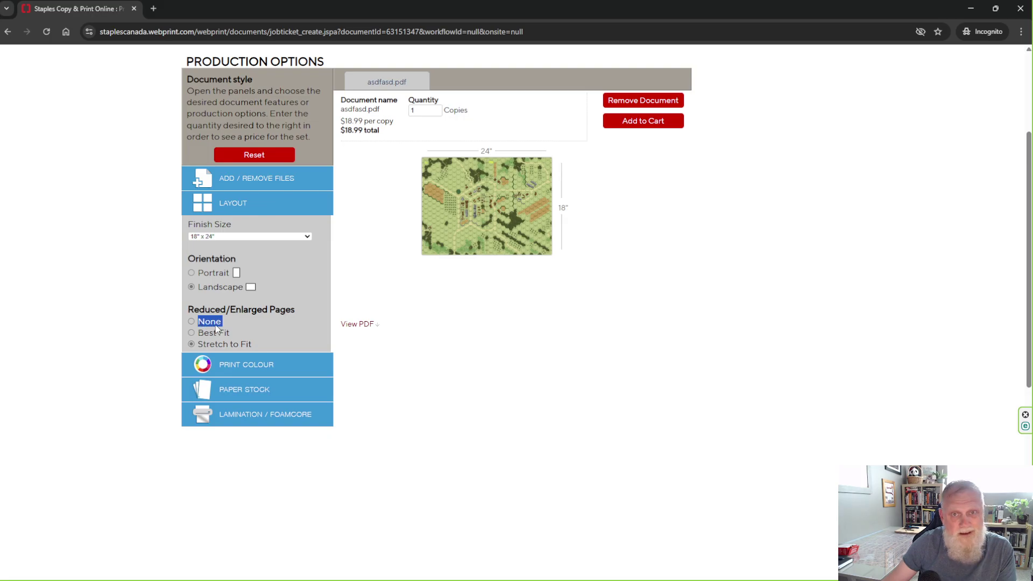
click(216, 326)
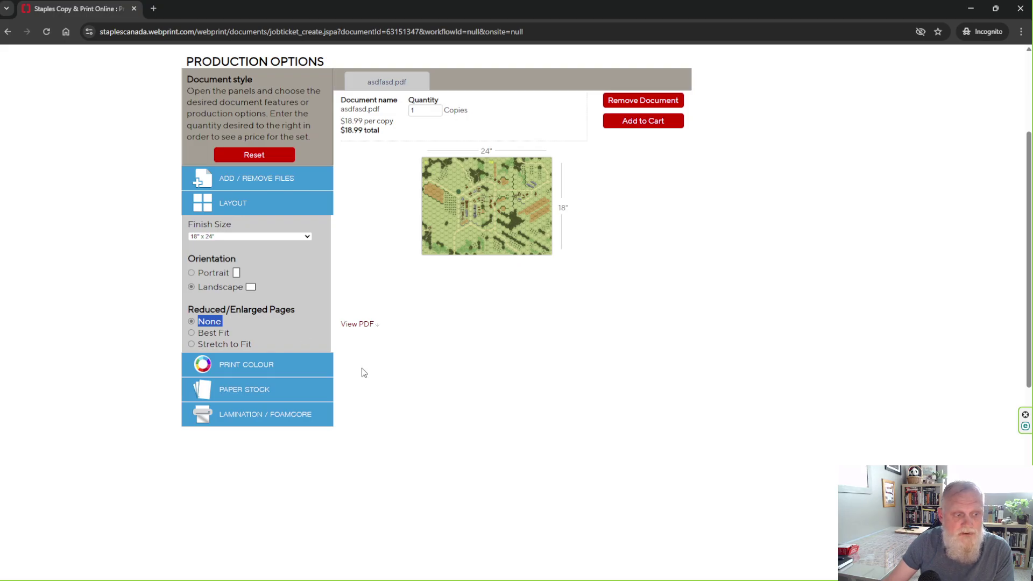
click(377, 361)
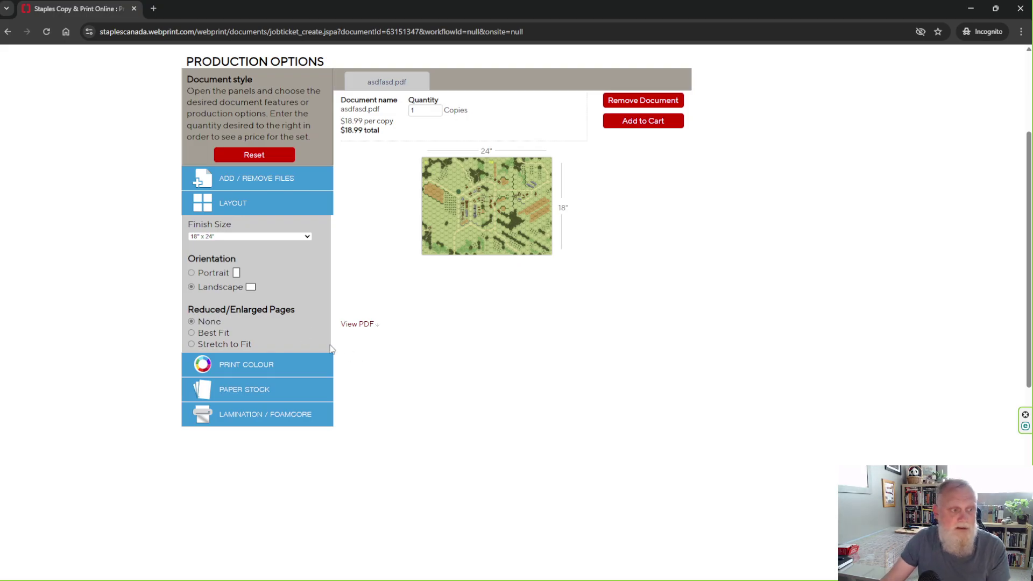
Step: Try portrait orientation, then return to landscape with a 20" x 30" finish size
click(191, 272)
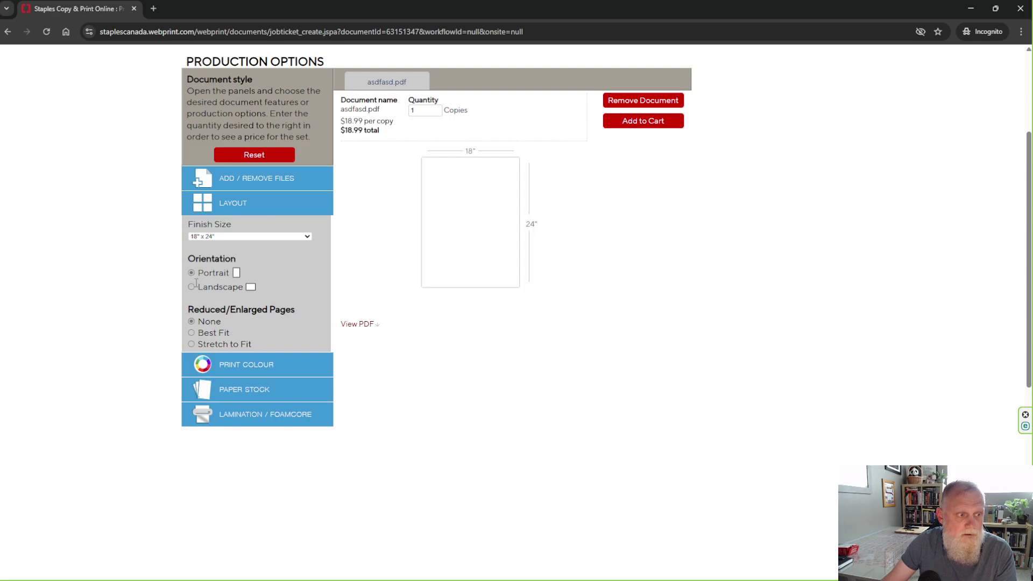
click(191, 287)
click(266, 237)
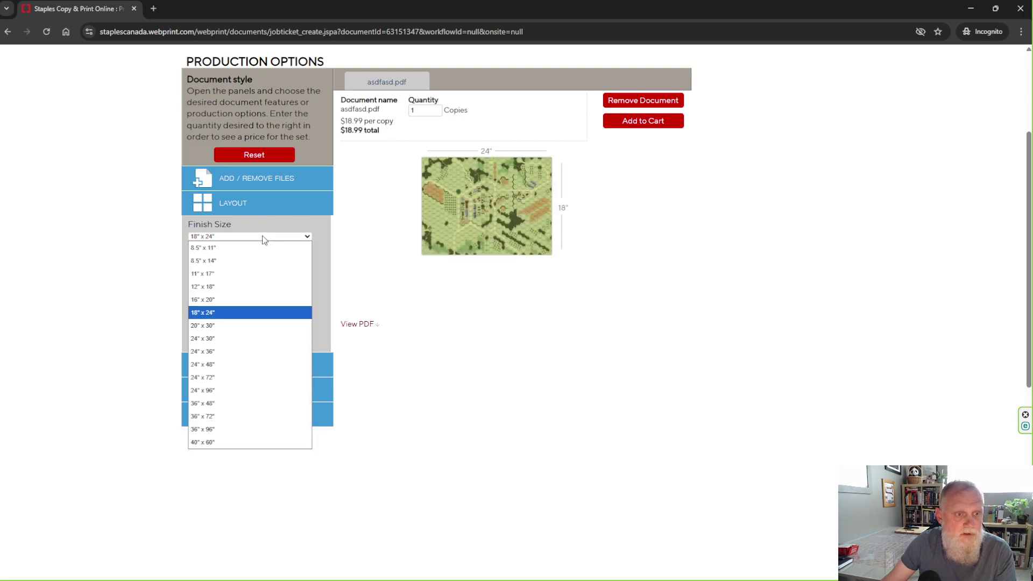
click(235, 326)
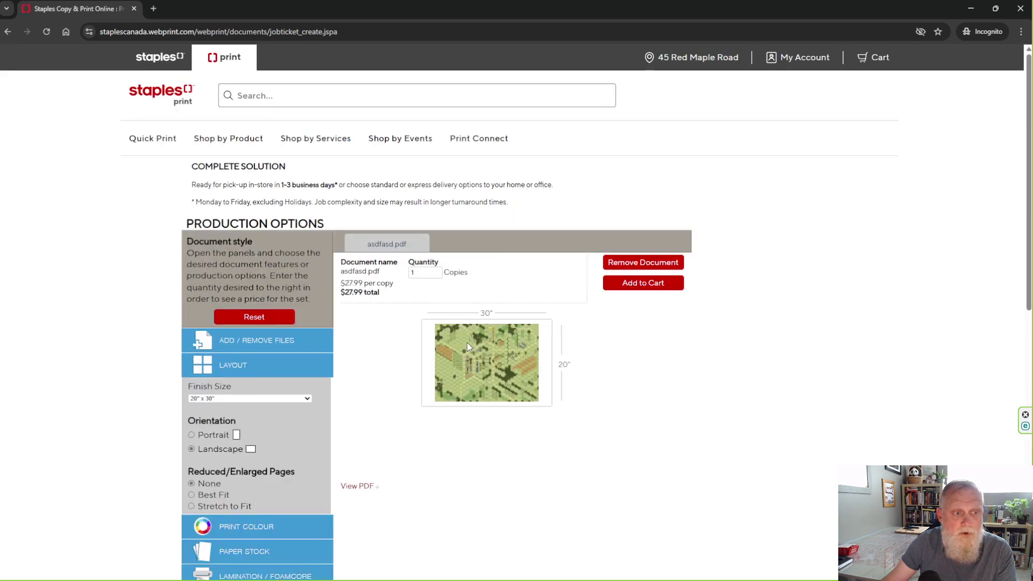
Step: Set the map document's finish size to 18" x 24"
scroll(595, 348, down, 2)
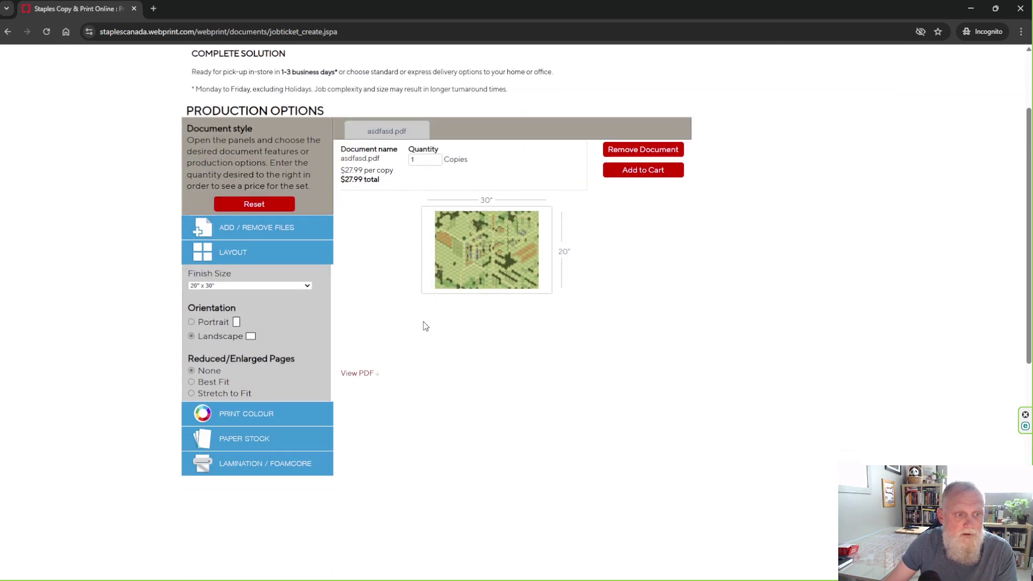
scroll(474, 124, down, 1)
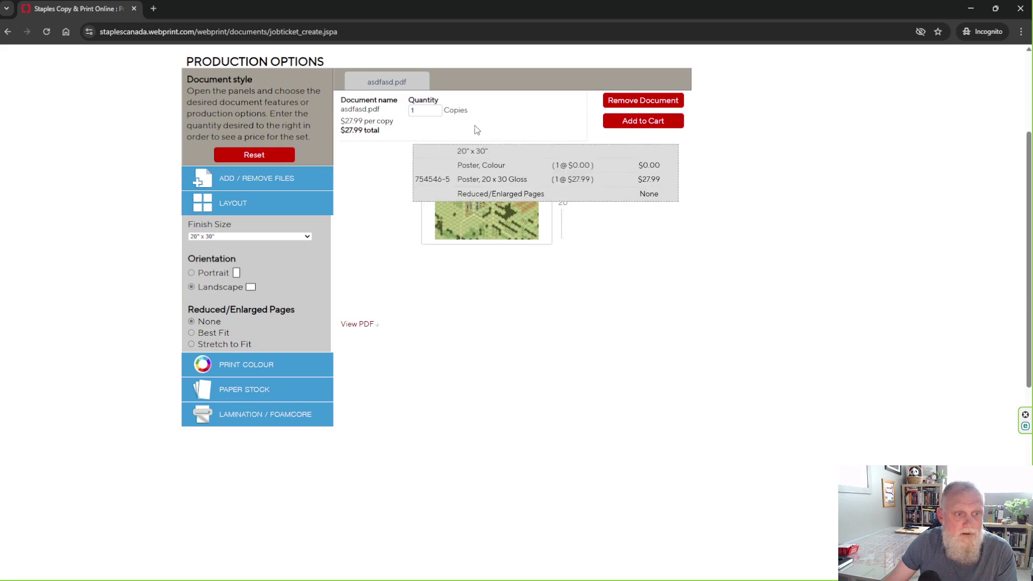
click(258, 237)
click(231, 312)
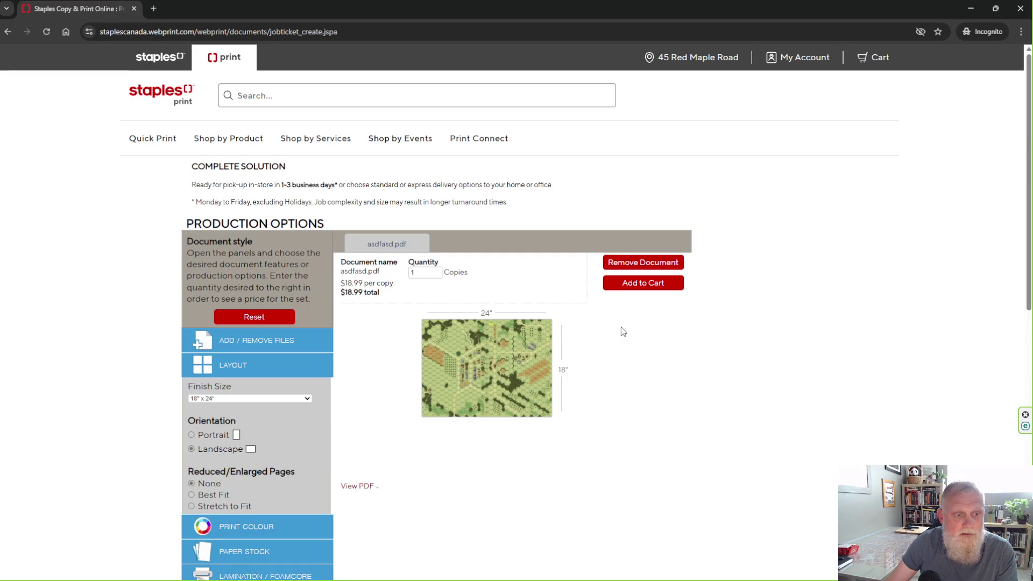
Step: Try the 20" x 30" finish size to compare its total price, then return to 18" x 24"
scroll(623, 331, down, 2)
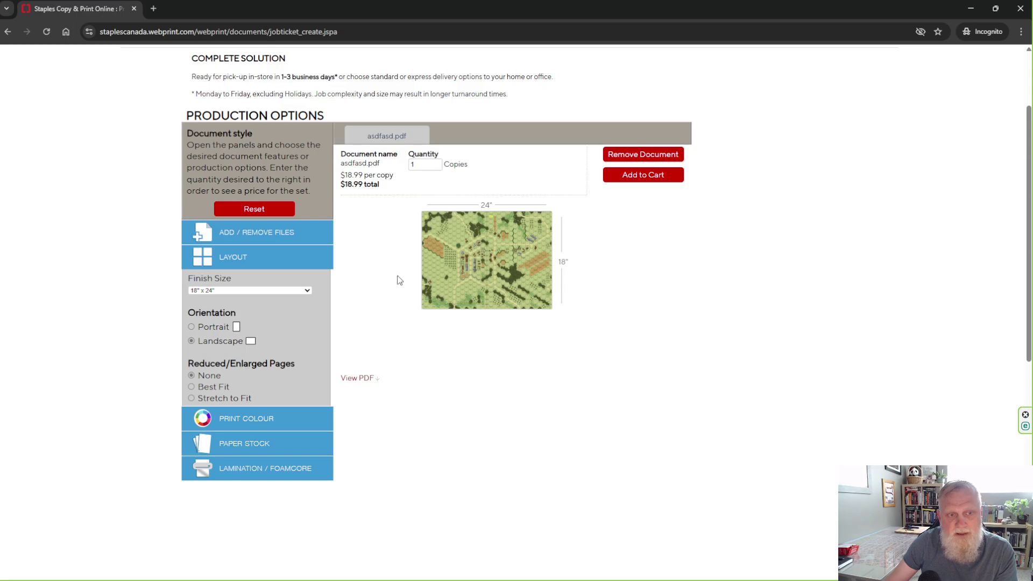
click(257, 290)
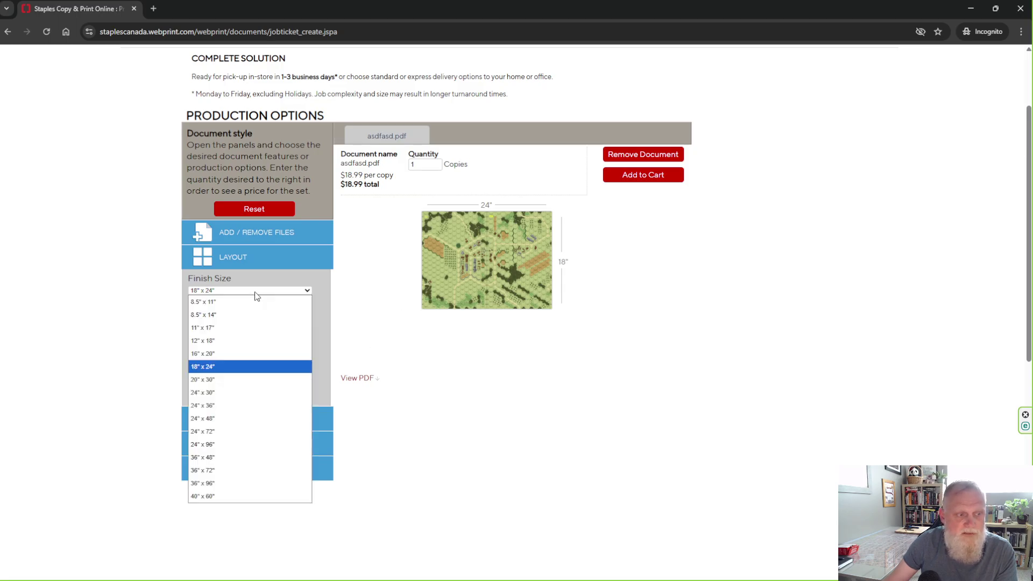
click(209, 380)
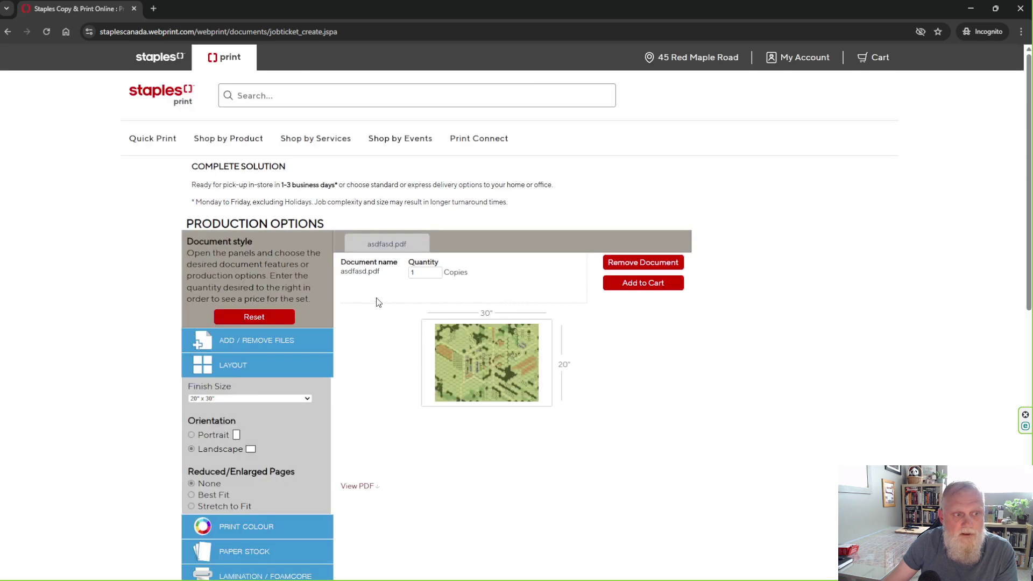
mouse_move(376, 294)
drag(380, 291, 341, 293)
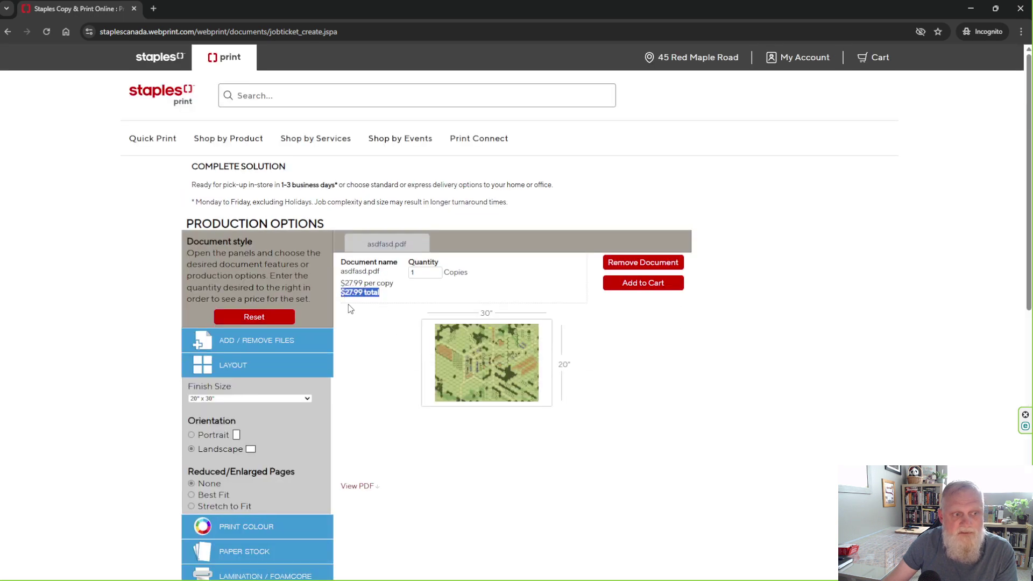
click(366, 340)
scroll(367, 341, down, 2)
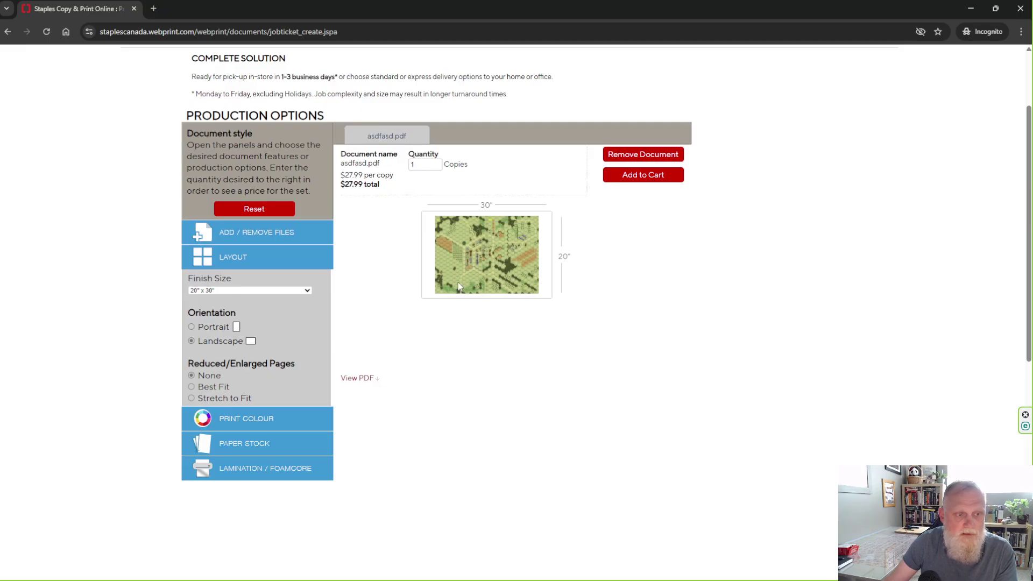
click(260, 290)
click(206, 366)
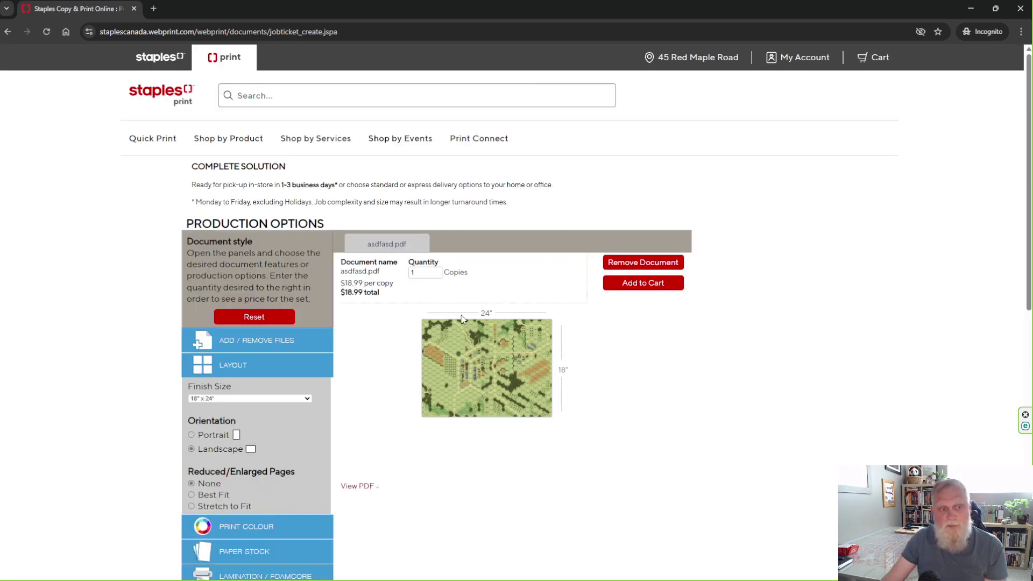
Step: Preview the PDF proof of the 18" x 24" map and close it
scroll(471, 396, down, 2)
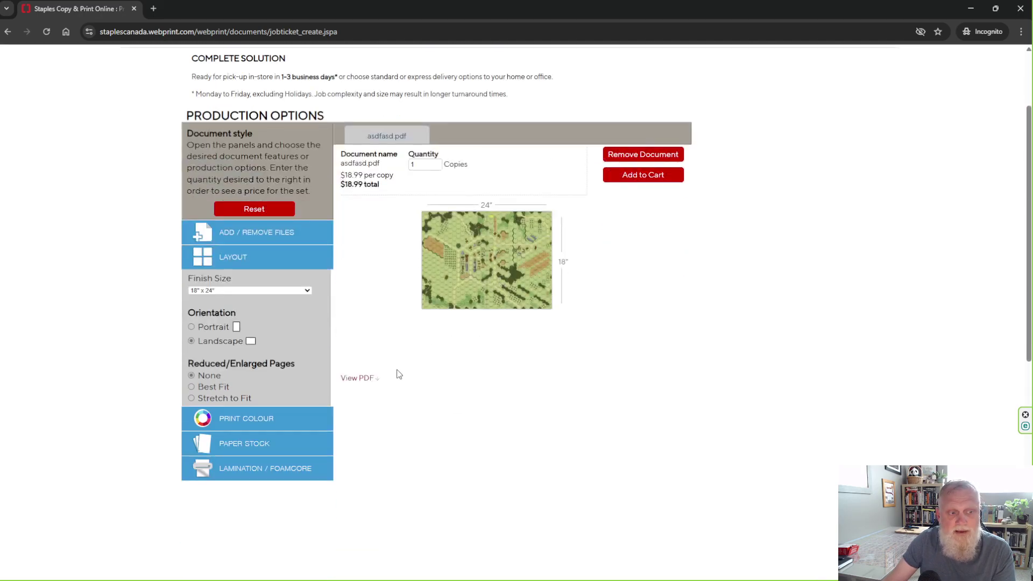
click(368, 379)
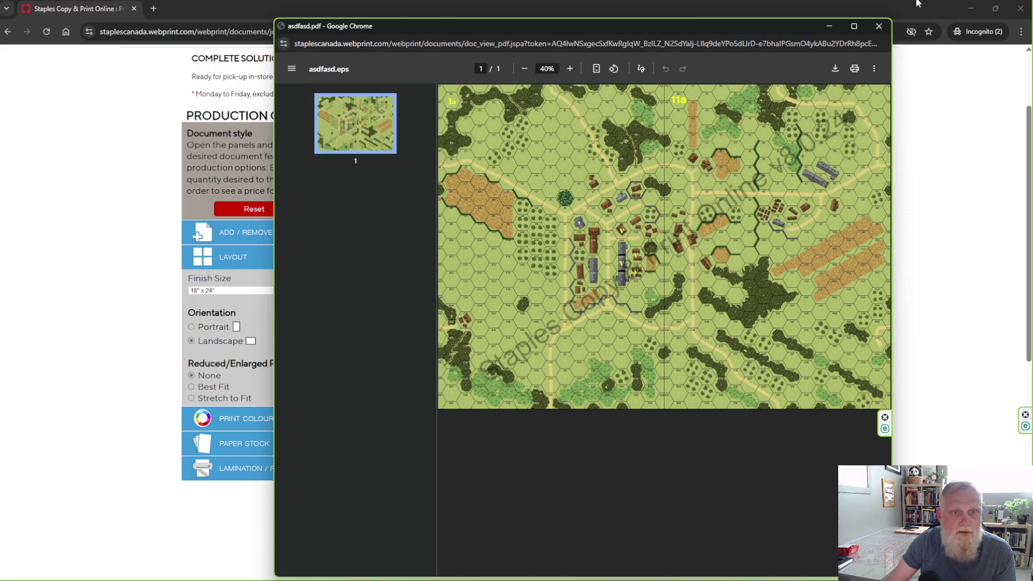
click(878, 26)
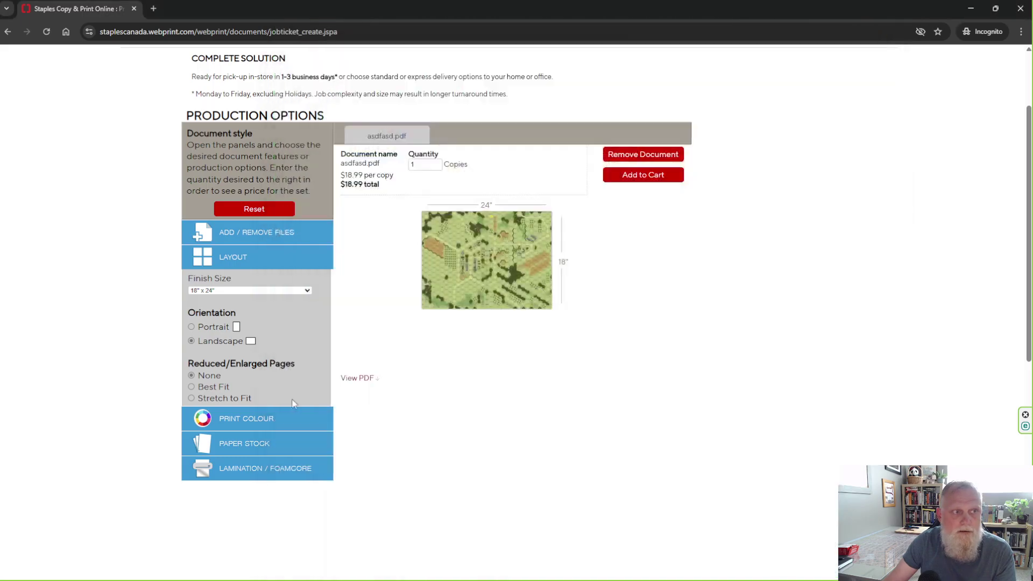
Step: Set the paper stock to Poster, 18 x 24 Matte
click(246, 443)
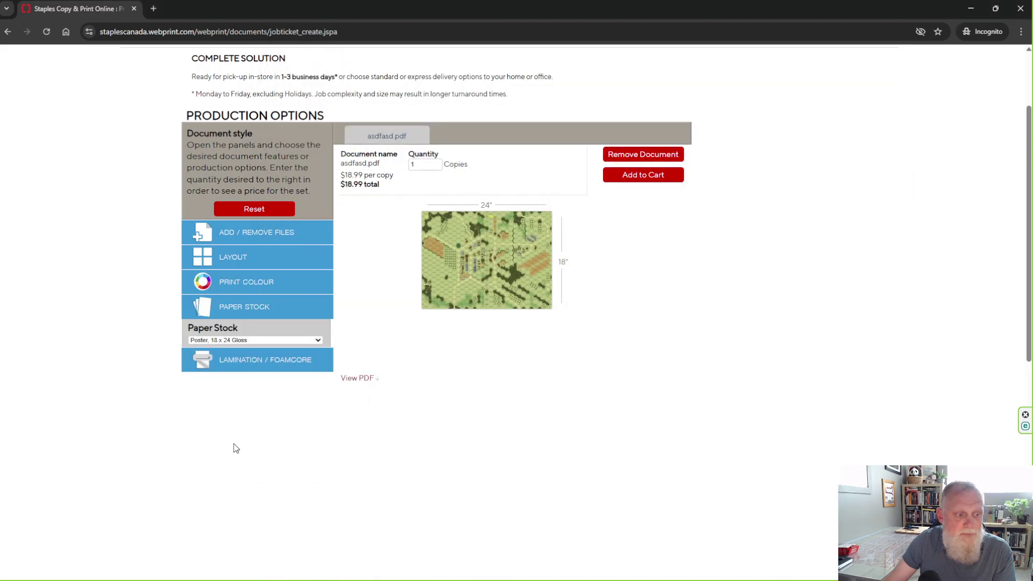
click(281, 341)
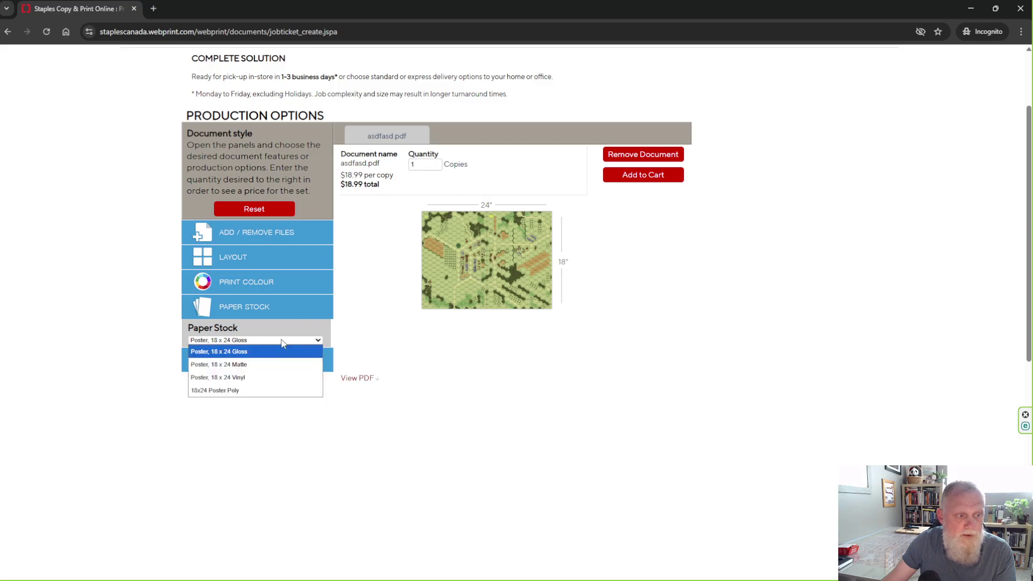
click(240, 365)
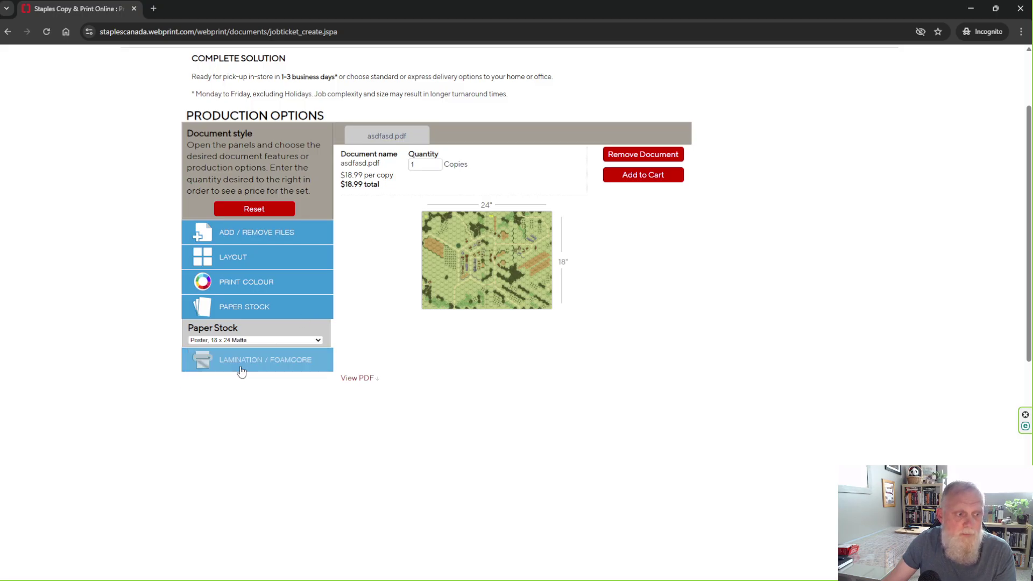
click(274, 342)
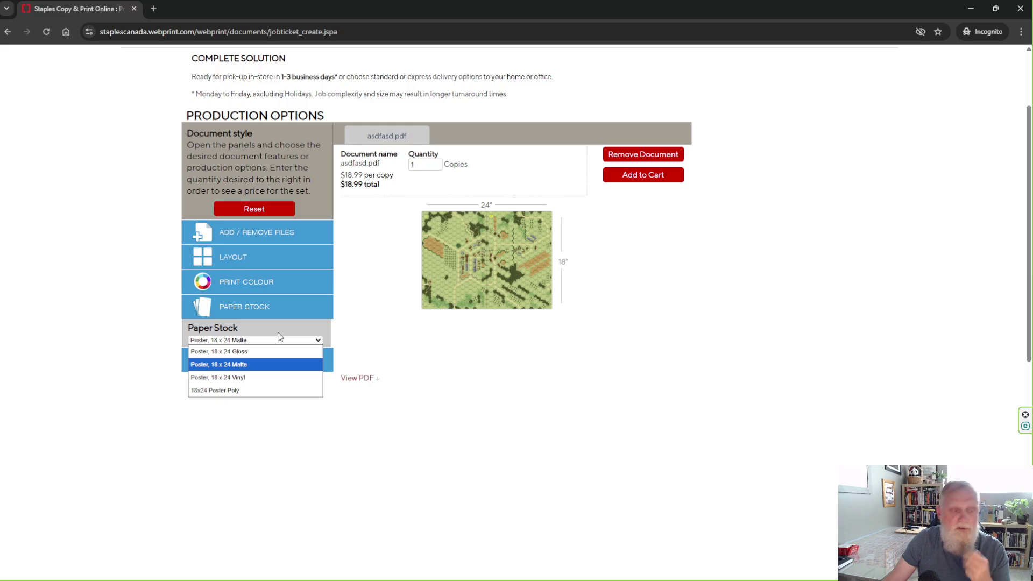
click(246, 369)
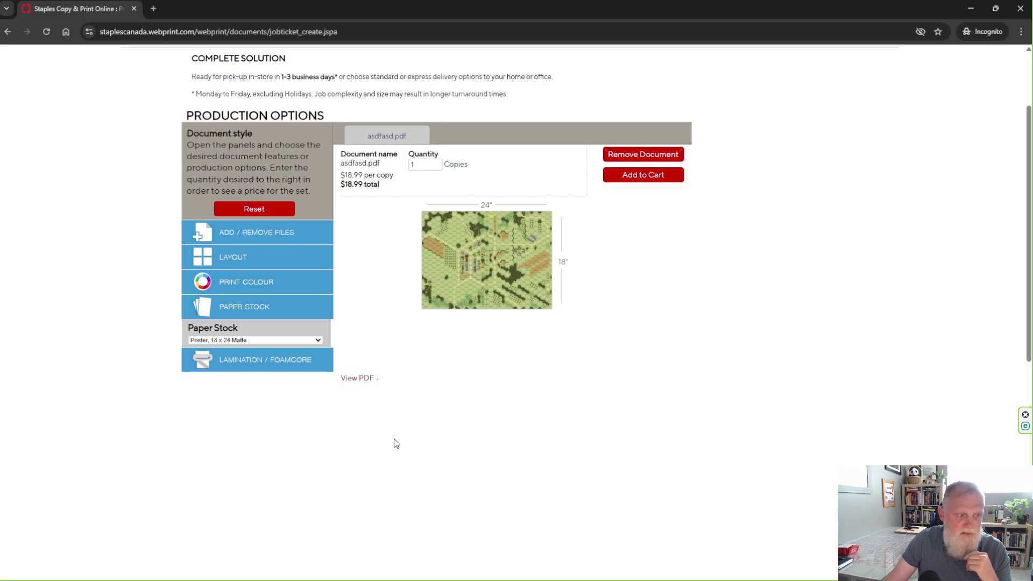
Step: Review the lamination and foam core options without enabling either, and add the map document to the cart
click(323, 367)
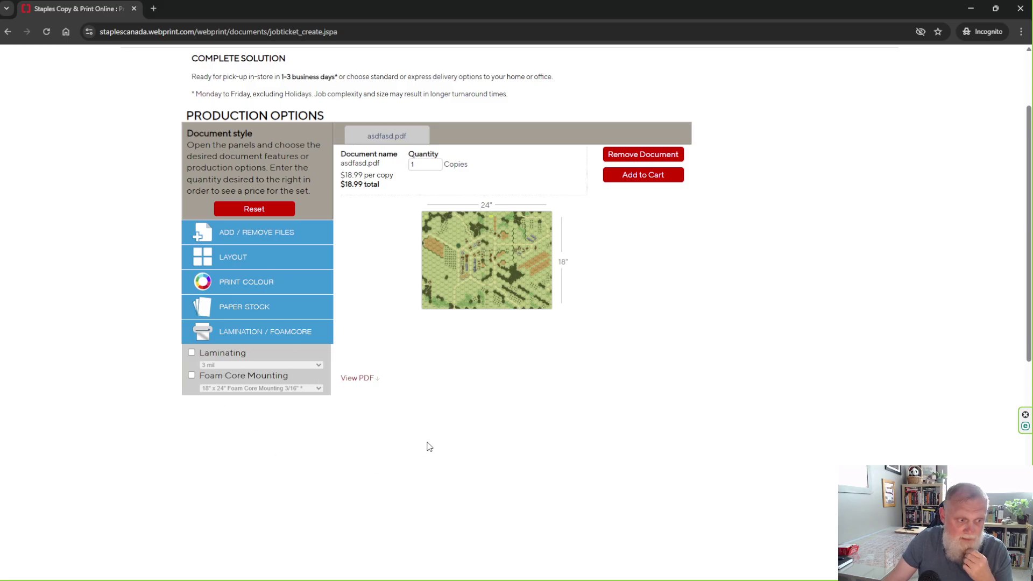
click(271, 319)
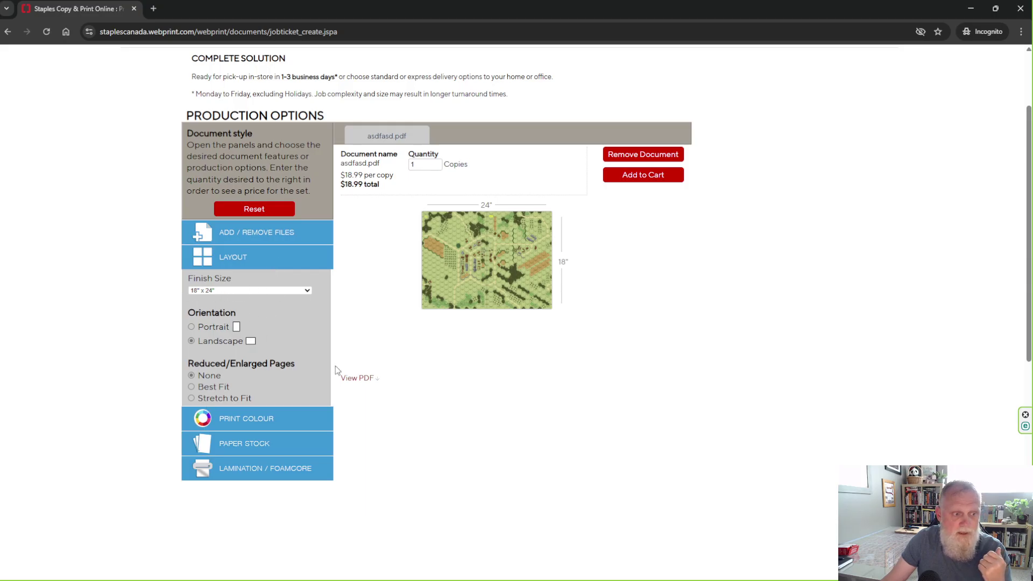
click(651, 182)
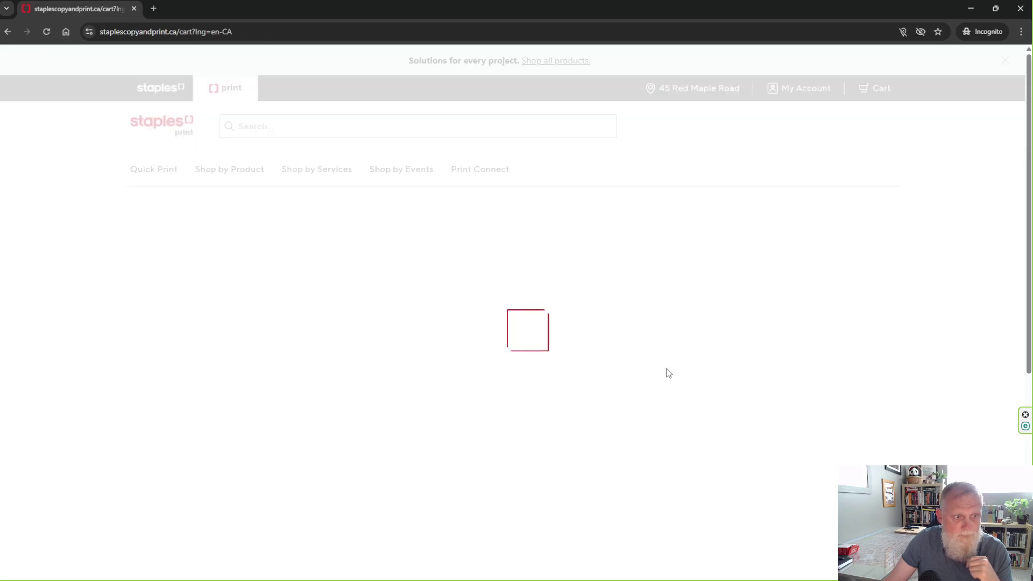
Step: Check the cart's order summary and estimated total for the map print
scroll(548, 446, down, 2)
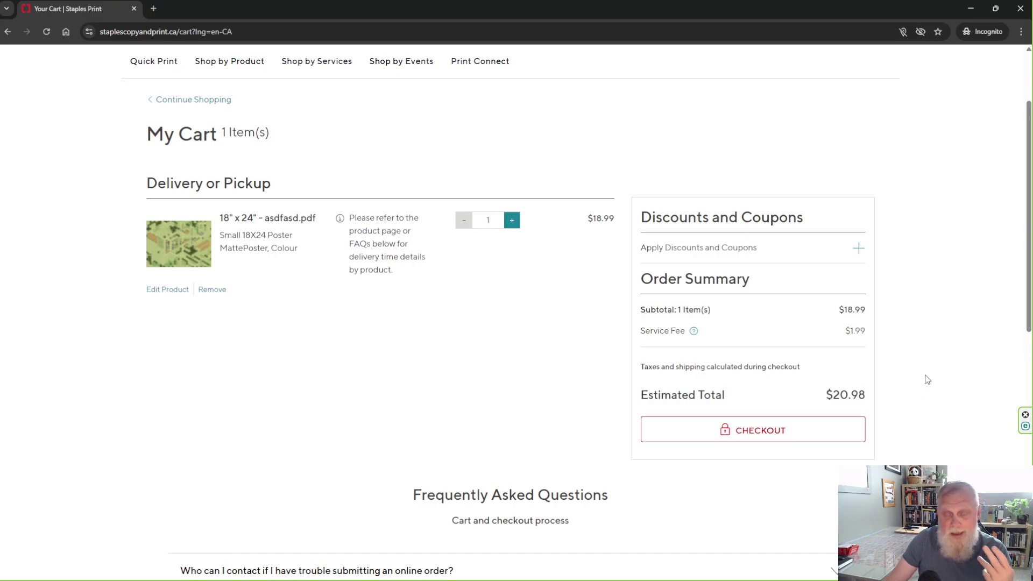
drag(879, 390, 846, 390)
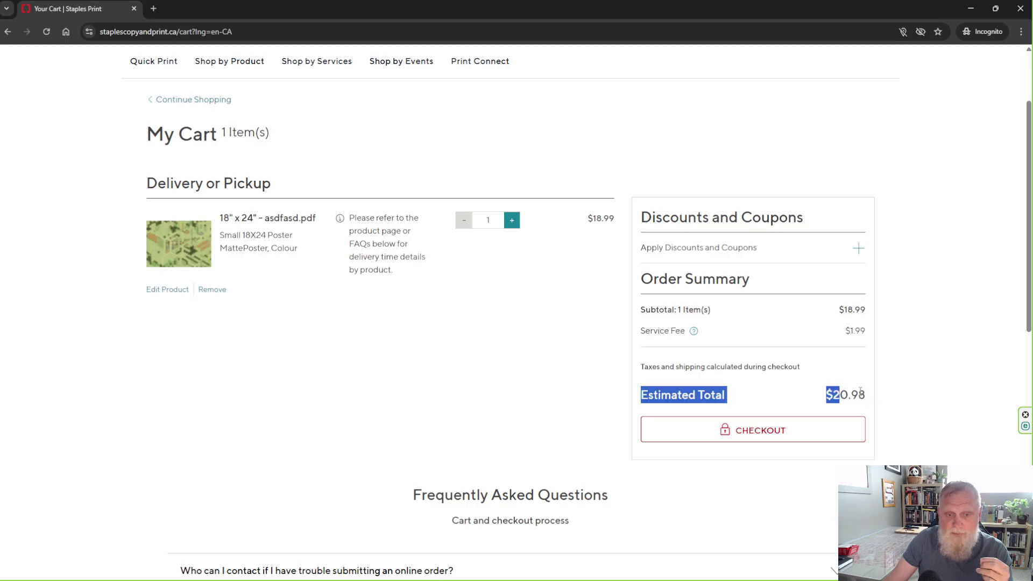
click(905, 397)
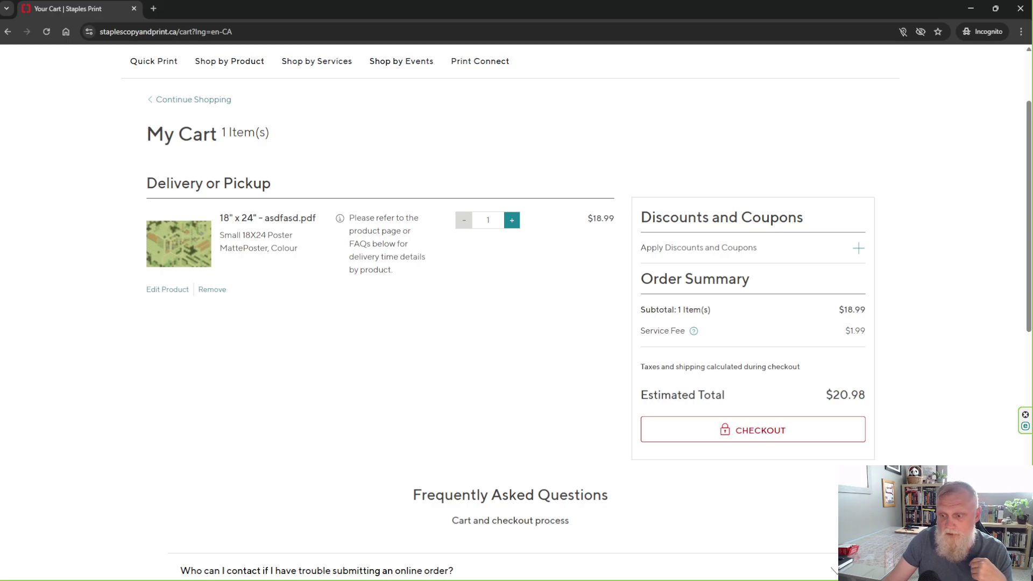
Step: Switch to Adobe Acrobat Pro and examine the combined map sheet in allinone.pdf full-window, with its selection cleared
key(alt+Tab)
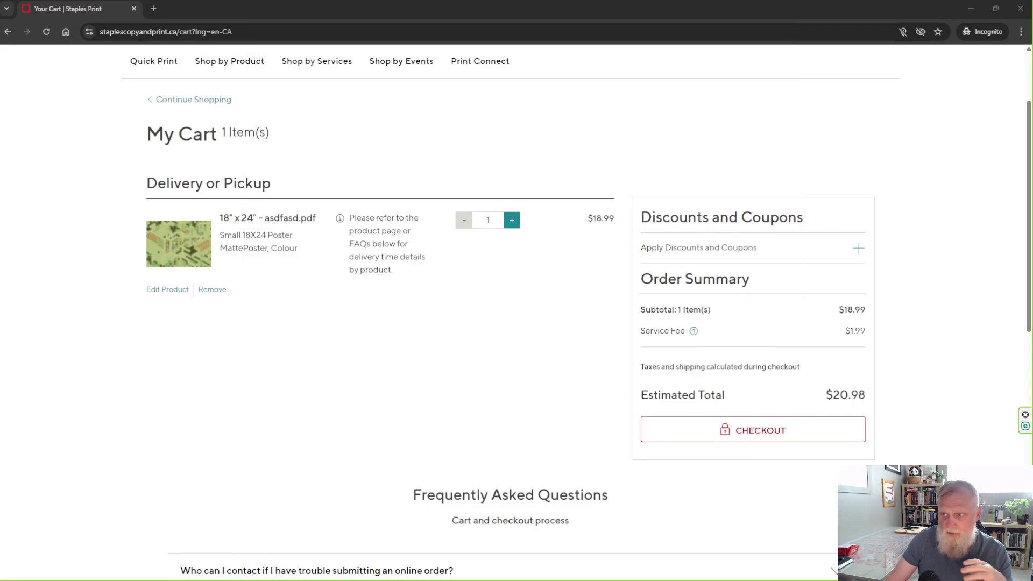
key(alt+Tab)
drag(463, 50, 478, 39)
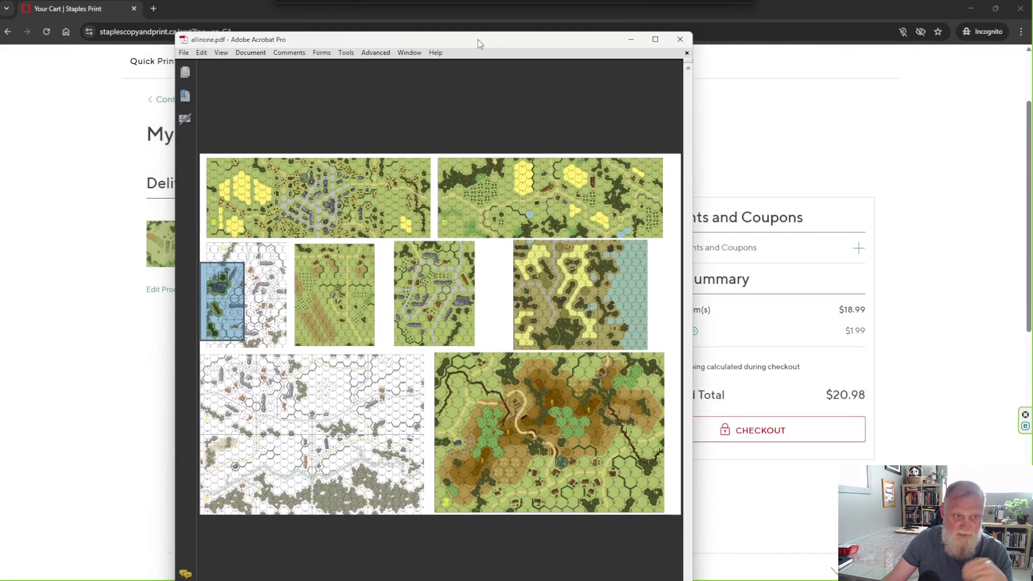
double_click(476, 37)
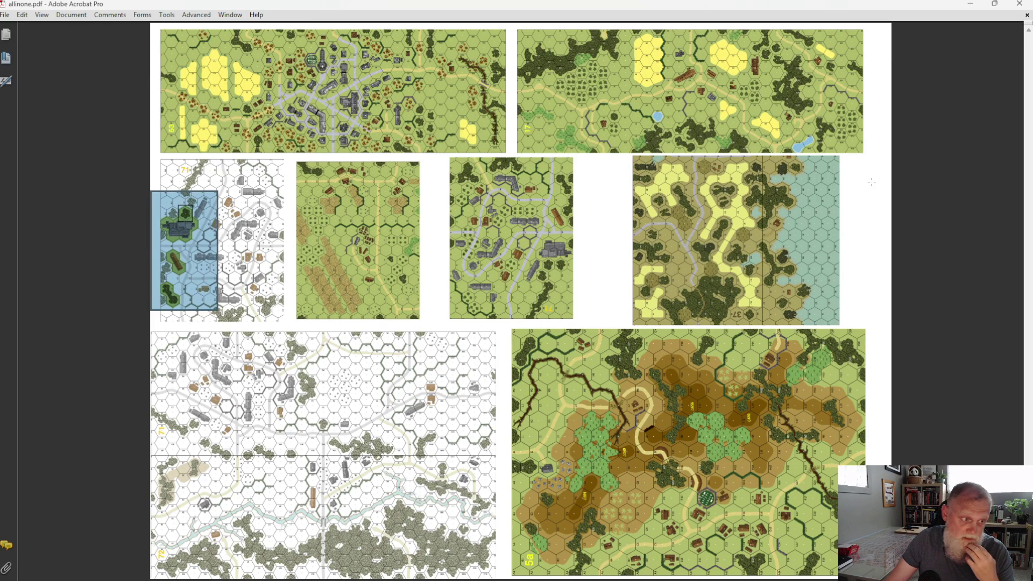
click(80, 221)
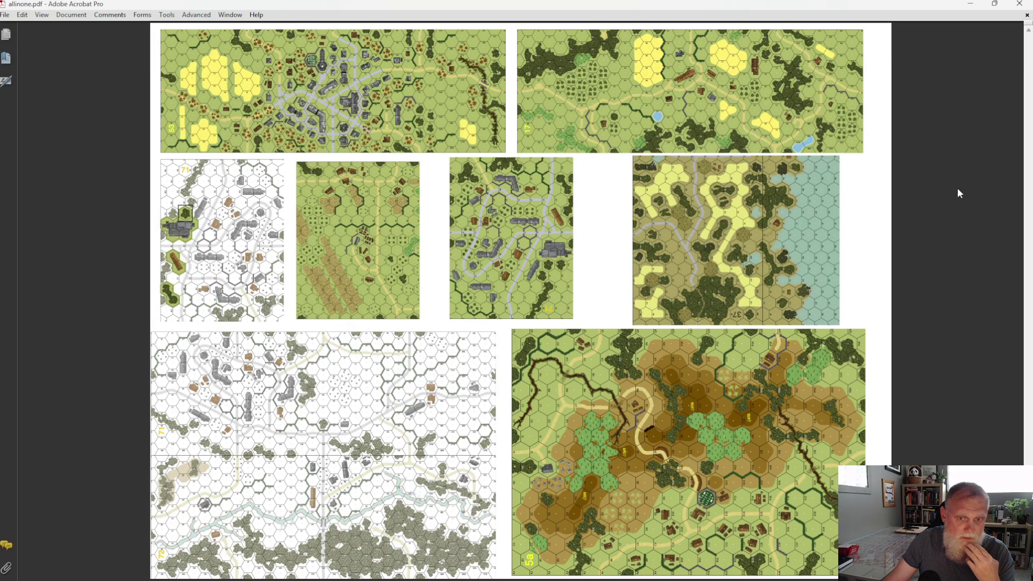
Step: Minimize the Acrobat, browser and Photoshop windows to return to the VASL main map of RPT210_Setup_File.vsav
click(970, 4)
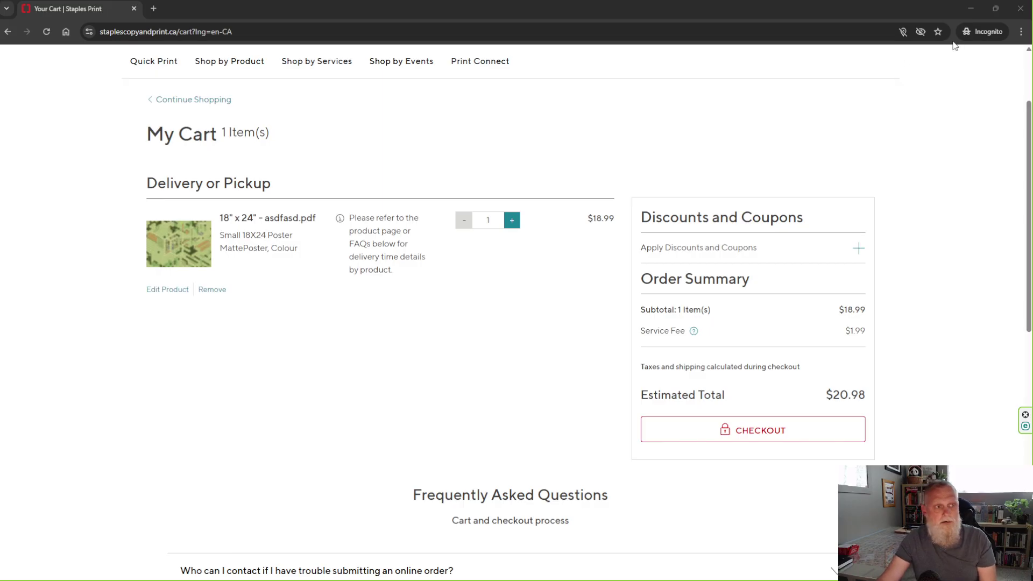
click(968, 9)
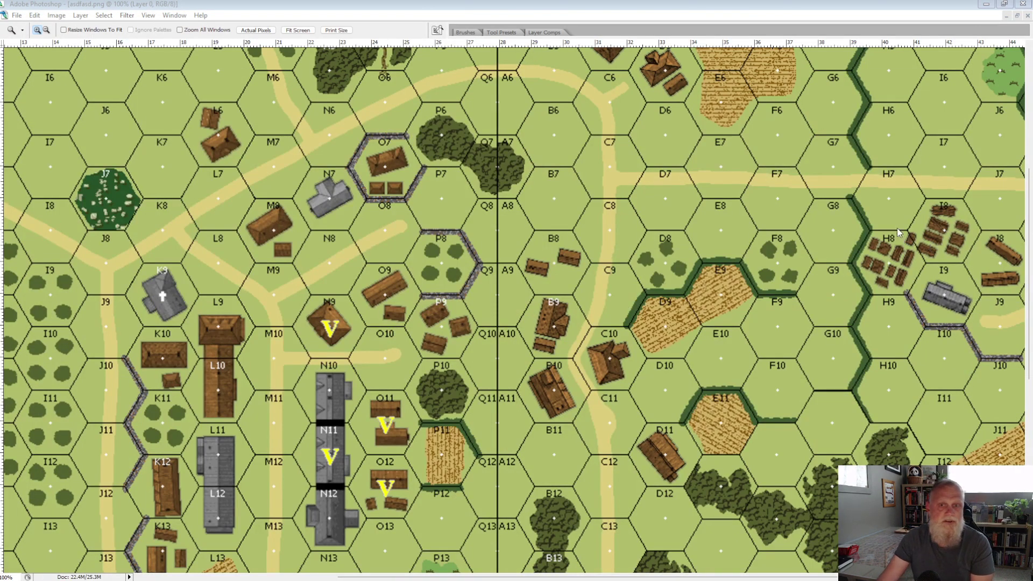
click(986, 6)
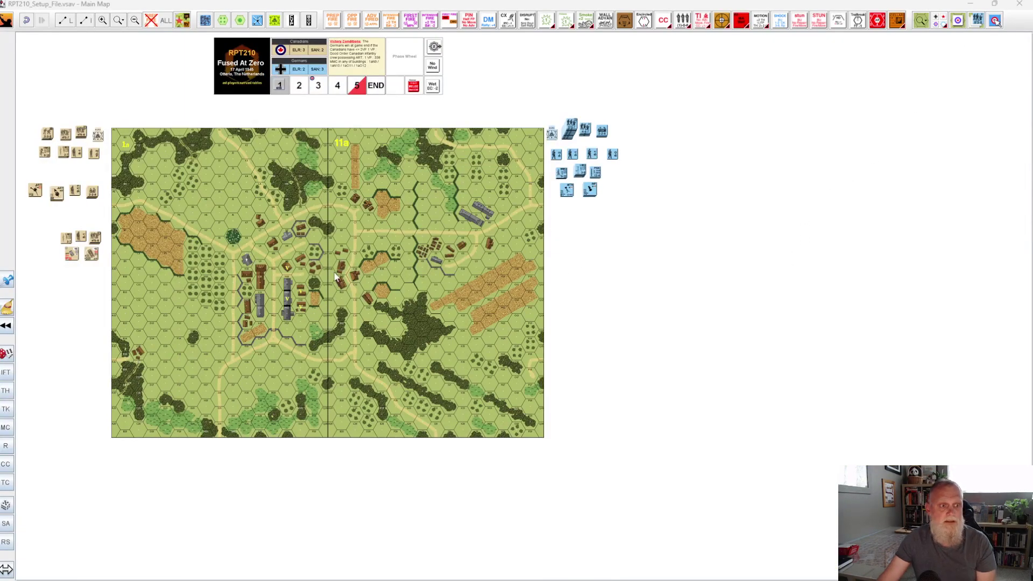